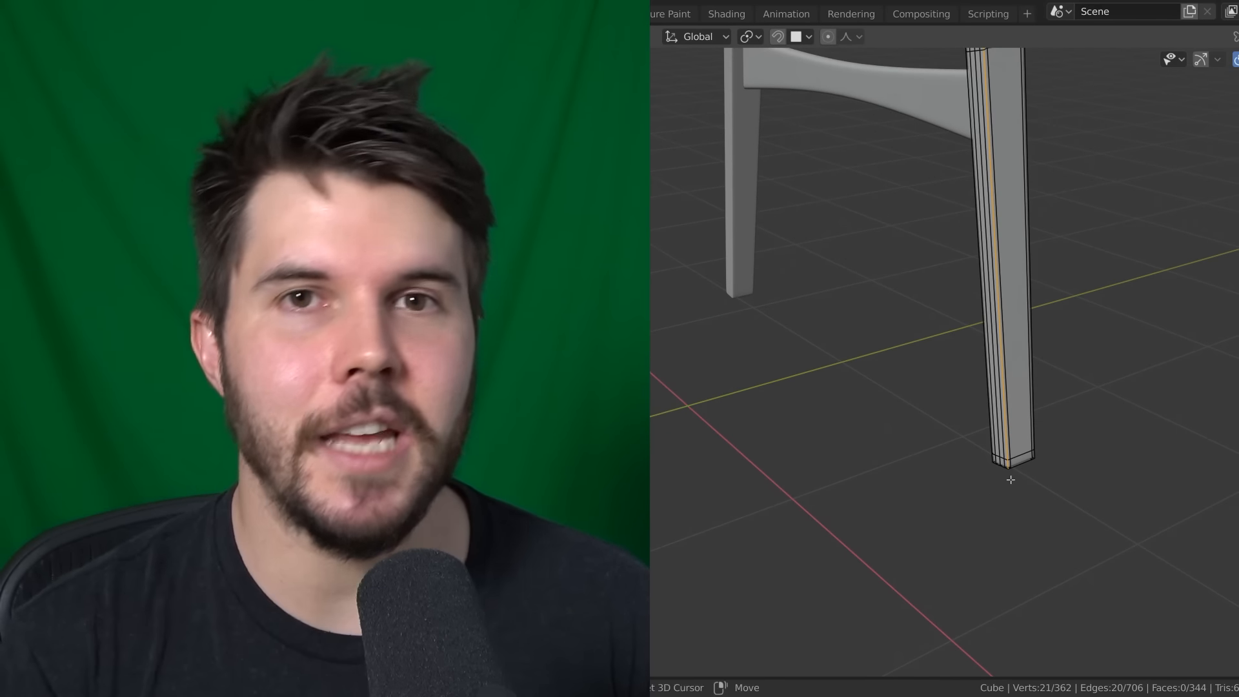
Add the corner edge loops and lower-end edges of the chair frame's leg to the seam selection
{"action": "left_click", "coordinate": [1021, 465], "text": "alt+shift"}
{"action": "left_click", "coordinate": [992, 457], "text": "alt+shift"}
{"action": "left_click", "coordinate": [999, 465], "text": "alt+shift"}
{"action": "left_click", "coordinate": [1033, 428], "text": "alt+shift"}
{"action": "middle_click_drag", "start_coordinate": [1083, 419], "coordinate": [929, 672], "text": "shift"}
{"action": "middle_click_drag", "start_coordinate": [930, 445], "coordinate": [741, 462]}
{"action": "left_click", "coordinate": [841, 177], "text": "alt+shift"}
{"action": "middle_click_drag", "start_coordinate": [841, 177], "coordinate": [819, 310]}
{"action": "middle_click_drag", "start_coordinate": [779, 484], "coordinate": [850, 361], "text": "shift"}
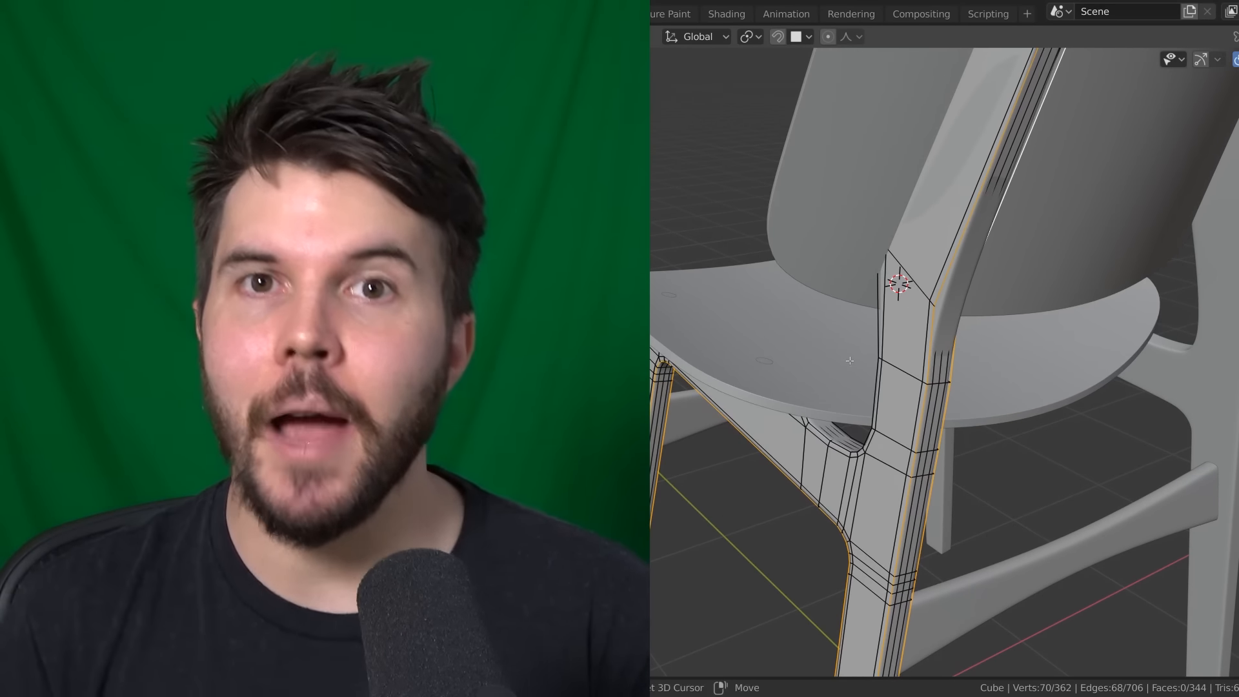
Extend the edge selection with the edge loops around the frame's seat notch and the inner leg contour
{"action": "left_click", "coordinate": [873, 430], "text": "alt+shift"}
{"action": "left_click", "coordinate": [852, 437], "text": "alt+shift"}
{"action": "middle_click_drag", "start_coordinate": [852, 437], "coordinate": [899, 363]}
{"action": "middle_click_drag", "start_coordinate": [697, 394], "coordinate": [885, 445]}
{"action": "middle_click_drag", "start_coordinate": [645, 486], "coordinate": [788, 370], "text": "shift"}
{"action": "left_click", "coordinate": [654, 349], "text": "alt+shift"}
Add the edges around the bottom ends of both legs to the edge selection
{"action": "middle_click_drag", "start_coordinate": [906, 509], "coordinate": [854, 274], "text": "shift"}
{"action": "middle_click_drag", "start_coordinate": [938, 544], "coordinate": [888, 395], "text": "shift"}
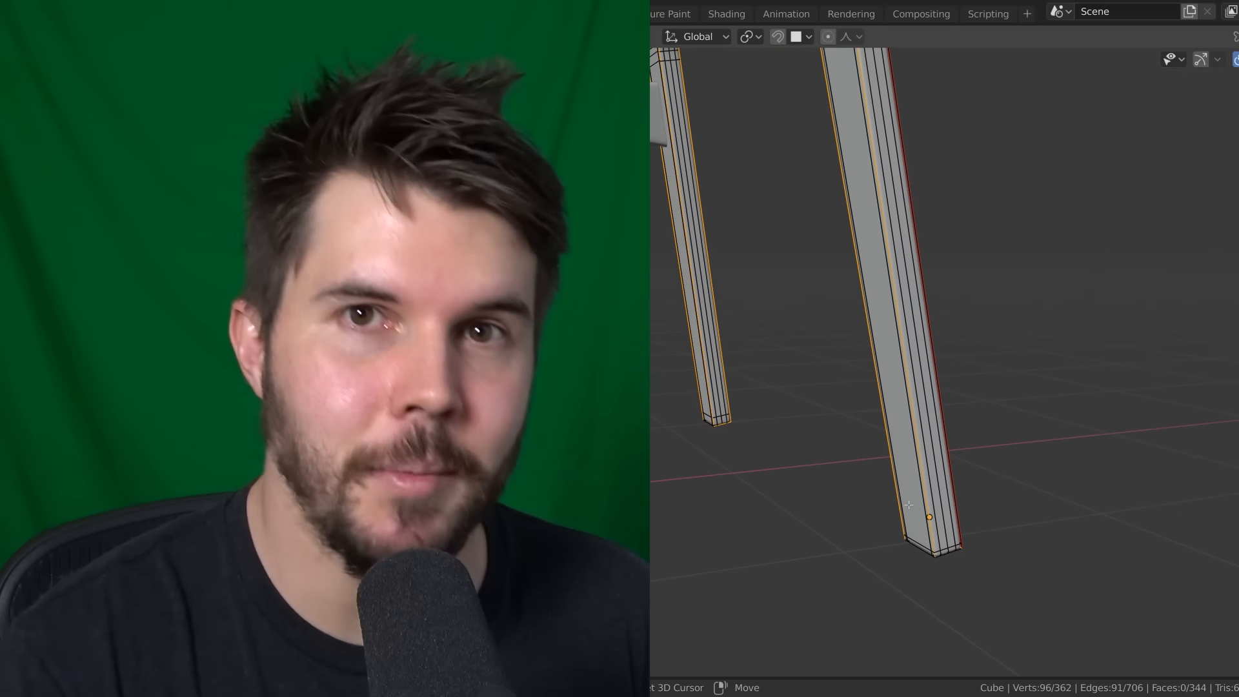
{"action": "left_click", "coordinate": [708, 435], "text": "alt+shift"}
{"action": "middle_click_drag", "start_coordinate": [819, 493], "coordinate": [653, 406]}
{"action": "left_click", "coordinate": [1047, 551], "text": "alt+shift"}
{"action": "middle_click_drag", "start_coordinate": [1016, 494], "coordinate": [811, 586]}
Mark the selected edges of the chair frame as seams
{"action": "middle_click_drag", "start_coordinate": [922, 413], "coordinate": [929, 490]}
{"action": "middle_click_drag", "start_coordinate": [929, 329], "coordinate": [901, 464], "text": "shift"}
{"action": "scroll", "coordinate": [836, 481], "scroll_direction": "down", "scroll_amount": 5}
{"action": "scroll", "coordinate": [927, 420], "scroll_direction": "up", "scroll_amount": 1}
{"action": "scroll", "coordinate": [891, 439], "scroll_direction": "up", "scroll_amount": 1}
{"action": "middle_click_drag", "start_coordinate": [862, 403], "coordinate": [880, 346]}
{"action": "key", "text": "ctrl+e"}
{"action": "left_click", "coordinate": [968, 320]}
Select the whole frame mesh and unwrap it in the UV Editing workspace
{"action": "key", "text": "a"}
{"action": "left_click", "coordinate": [582, 14]}
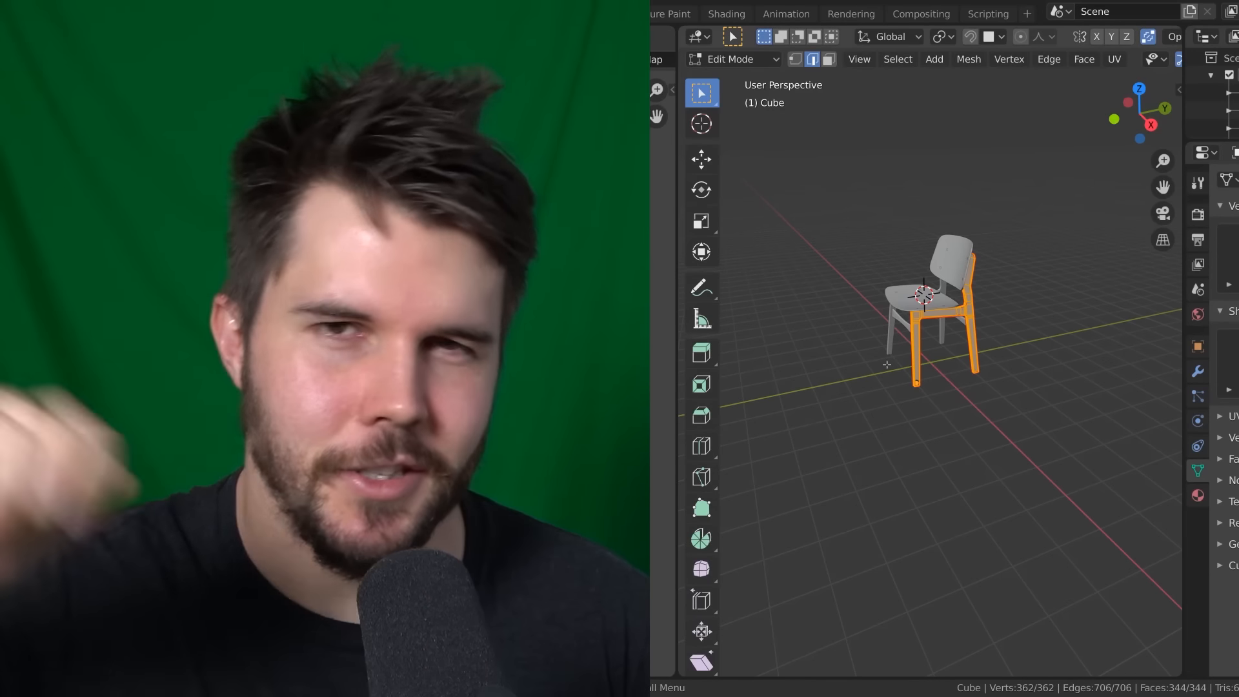
{"action": "middle_click_drag", "start_coordinate": [801, 288], "coordinate": [906, 336], "text": "shift"}
{"action": "scroll", "coordinate": [817, 331], "scroll_direction": "up", "scroll_amount": 3}
{"action": "scroll", "coordinate": [906, 335], "scroll_direction": "up", "scroll_amount": 4}
{"action": "scroll", "coordinate": [929, 323], "scroll_direction": "down", "scroll_amount": 2}
{"action": "middle_click_drag", "start_coordinate": [1001, 297], "coordinate": [974, 313], "text": "shift"}
{"action": "key", "text": "u"}
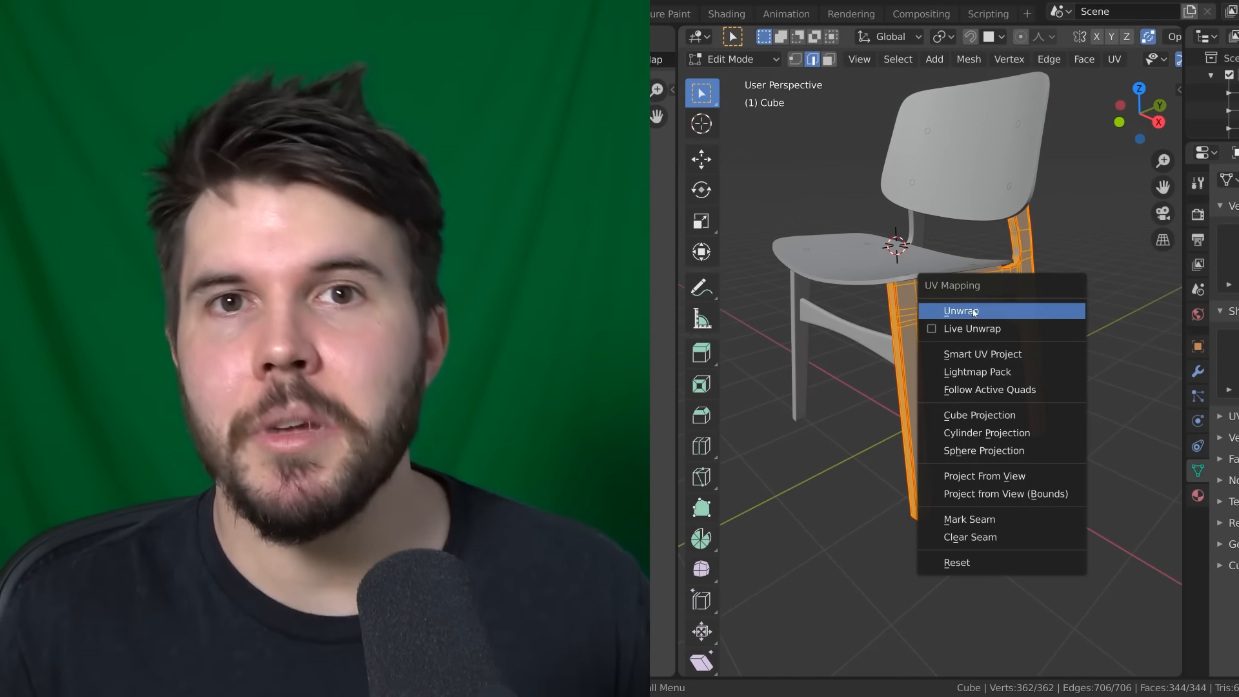
{"action": "left_click", "coordinate": [961, 311]}
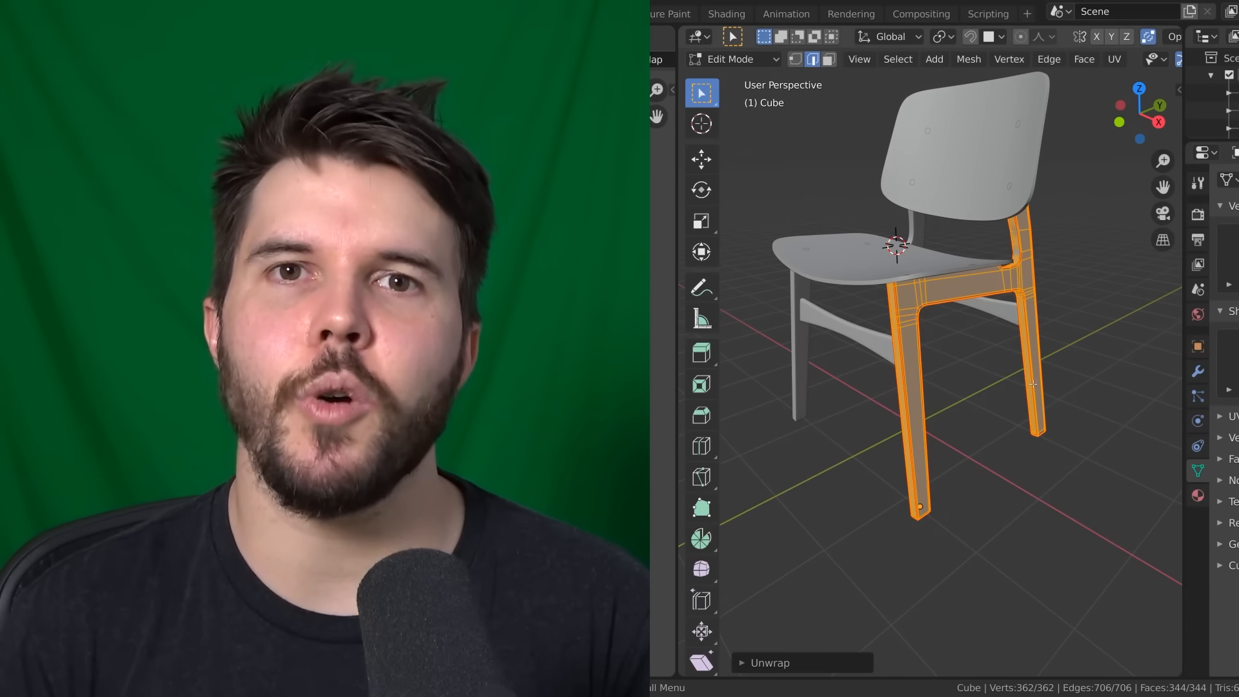
Deselect all of the chair frame's geometry
{"action": "middle_click_drag", "start_coordinate": [1032, 385], "coordinate": [955, 381]}
{"action": "middle_click_drag", "start_coordinate": [884, 334], "coordinate": [924, 388], "text": "shift"}
{"action": "scroll", "coordinate": [904, 374], "scroll_direction": "up", "scroll_amount": 3}
{"action": "middle_click_drag", "start_coordinate": [858, 363], "coordinate": [891, 362]}
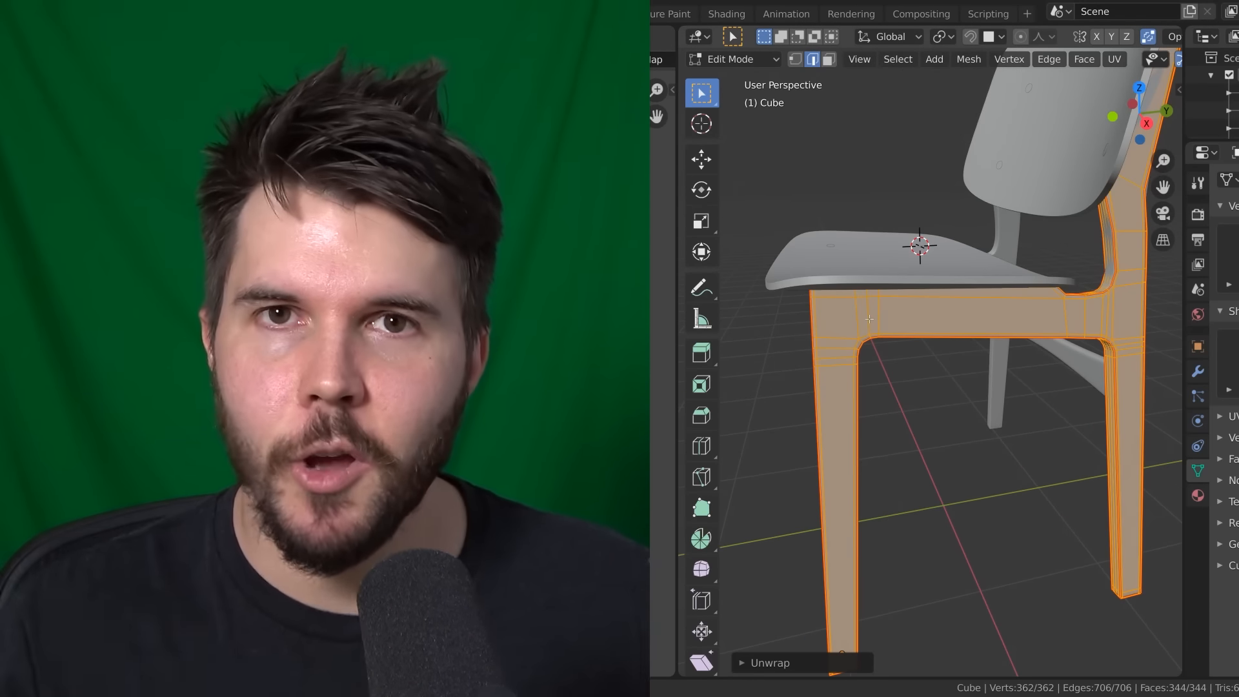
{"action": "key", "text": "alt+a"}
{"action": "scroll", "coordinate": [871, 319], "scroll_direction": "up", "scroll_amount": 2}
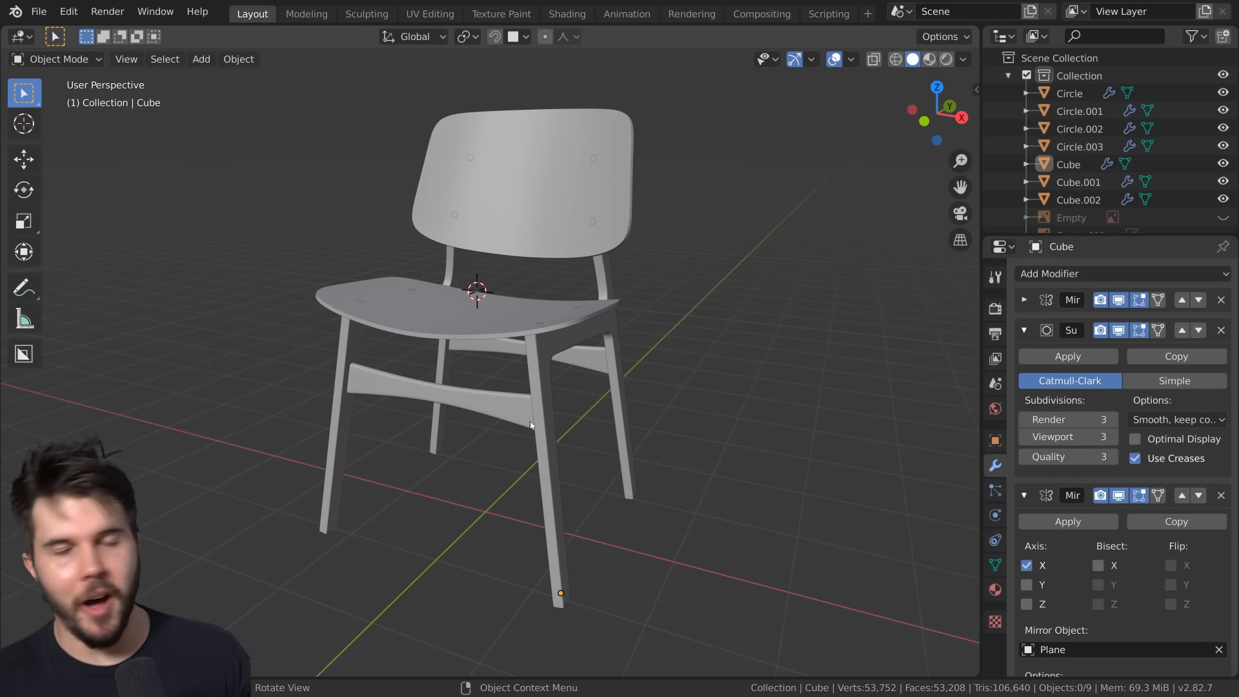
Inspect the chair's side frame from several angles and check its mesh in Edit Mode
{"action": "middle_click_drag", "start_coordinate": [567, 425], "coordinate": [589, 345]}
{"action": "scroll", "coordinate": [536, 414], "scroll_direction": "up", "scroll_amount": 2}
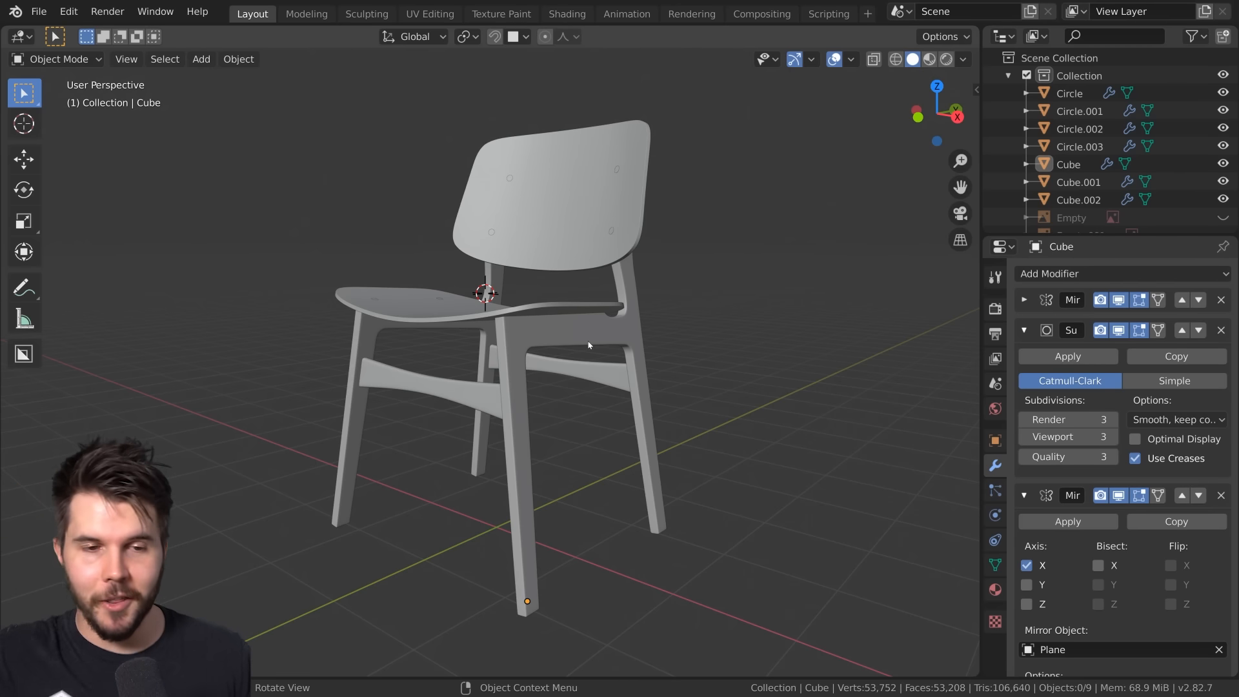
{"action": "scroll", "coordinate": [532, 333], "scroll_direction": "up", "scroll_amount": 3}
{"action": "middle_click_drag", "start_coordinate": [556, 376], "coordinate": [583, 373]}
{"action": "left_click", "coordinate": [602, 390]}
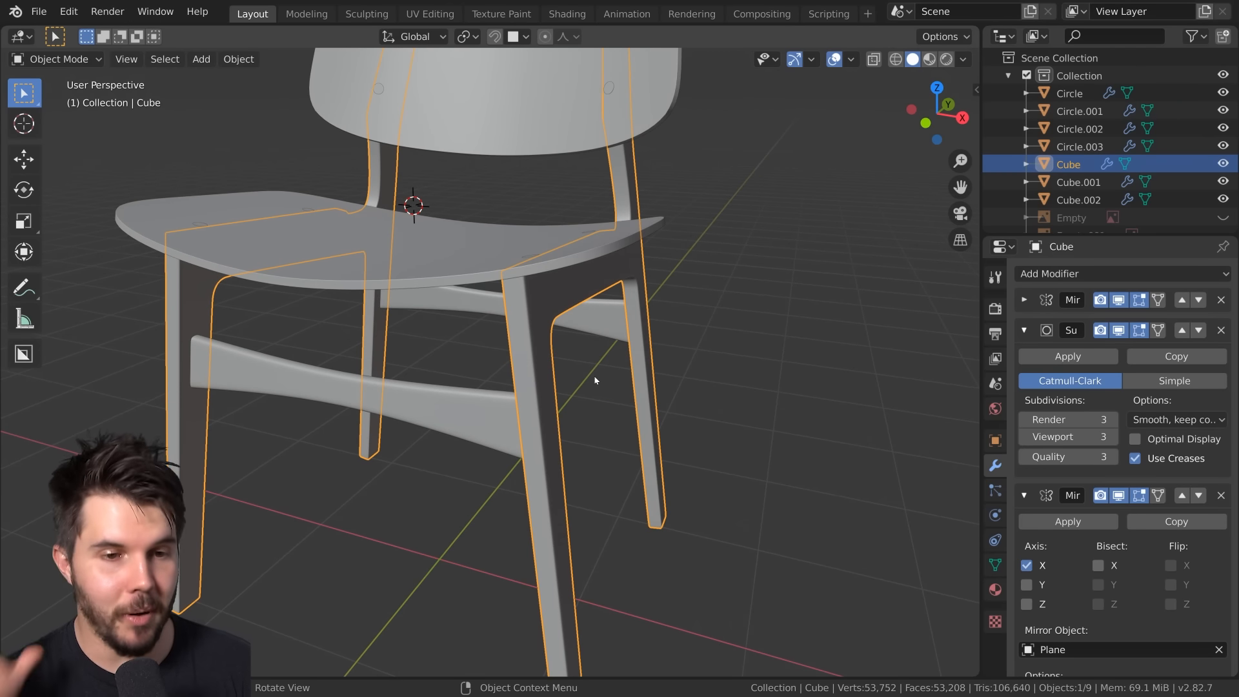
{"action": "key", "text": "Tab"}
{"action": "middle_click_drag", "start_coordinate": [595, 380], "coordinate": [548, 380]}
{"action": "key", "text": "Tab"}
Inspect the backrest, seat and front crossbar one by one, checking the crossbar's mesh in Edit Mode
{"action": "left_click", "coordinate": [327, 308]}
{"action": "key", "text": "Tab"}
{"action": "key", "text": "Tab"}
{"action": "left_click", "coordinate": [479, 185]}
{"action": "middle_click_drag", "start_coordinate": [491, 165], "coordinate": [496, 238], "text": "shift"}
{"action": "left_click", "coordinate": [583, 156]}
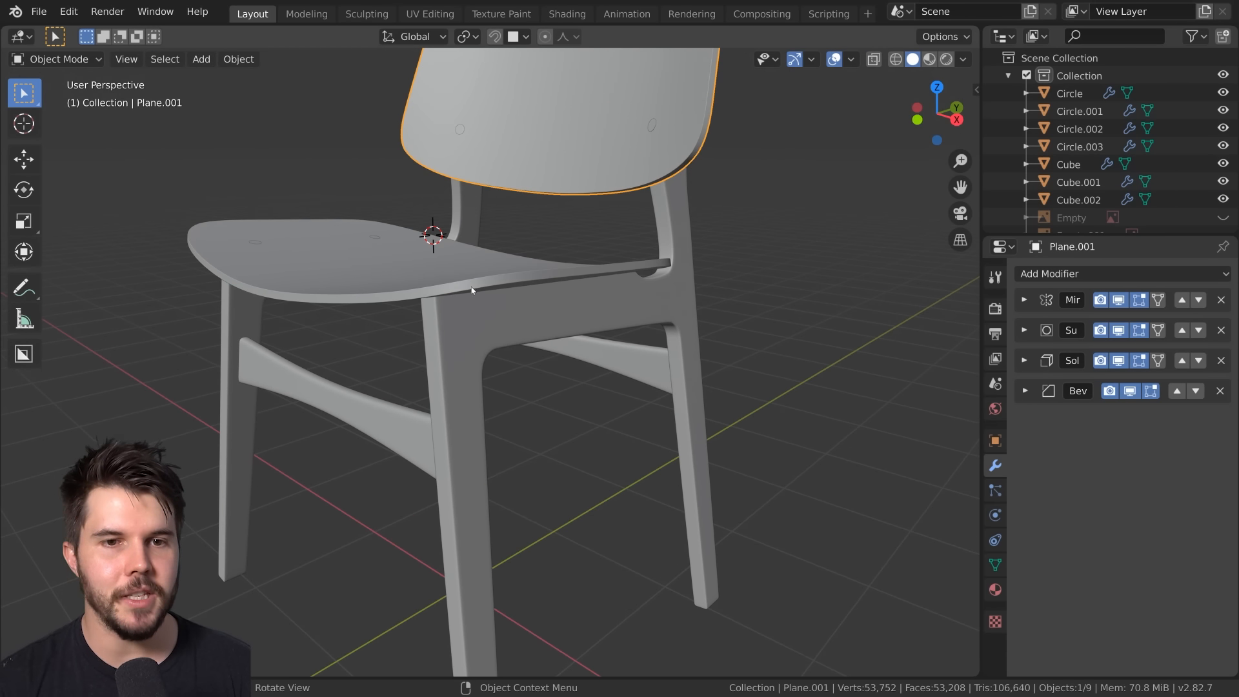
{"action": "left_click", "coordinate": [434, 276]}
{"action": "left_click", "coordinate": [389, 423]}
{"action": "key", "text": "Tab"}
{"action": "key", "text": "Tab"}
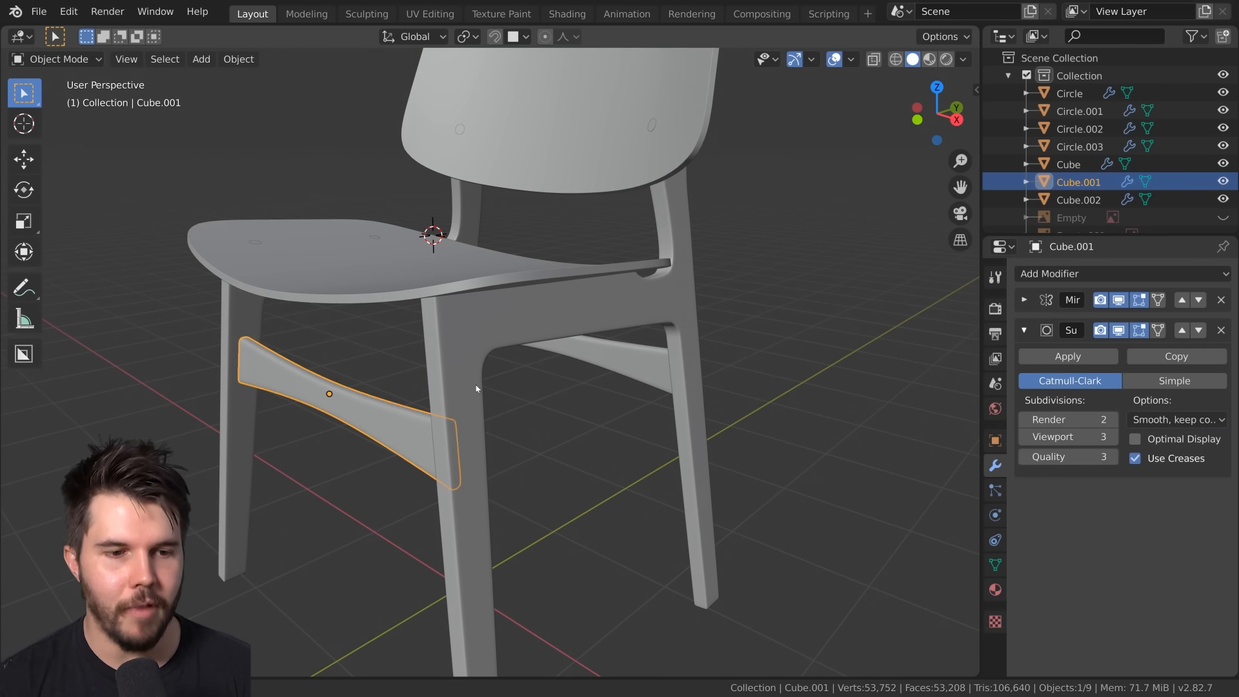
Select the front crossbar, side frame, seat and backrest together
{"action": "middle_click_drag", "start_coordinate": [462, 392], "coordinate": [518, 346]}
{"action": "left_click", "coordinate": [521, 326], "text": "shift"}
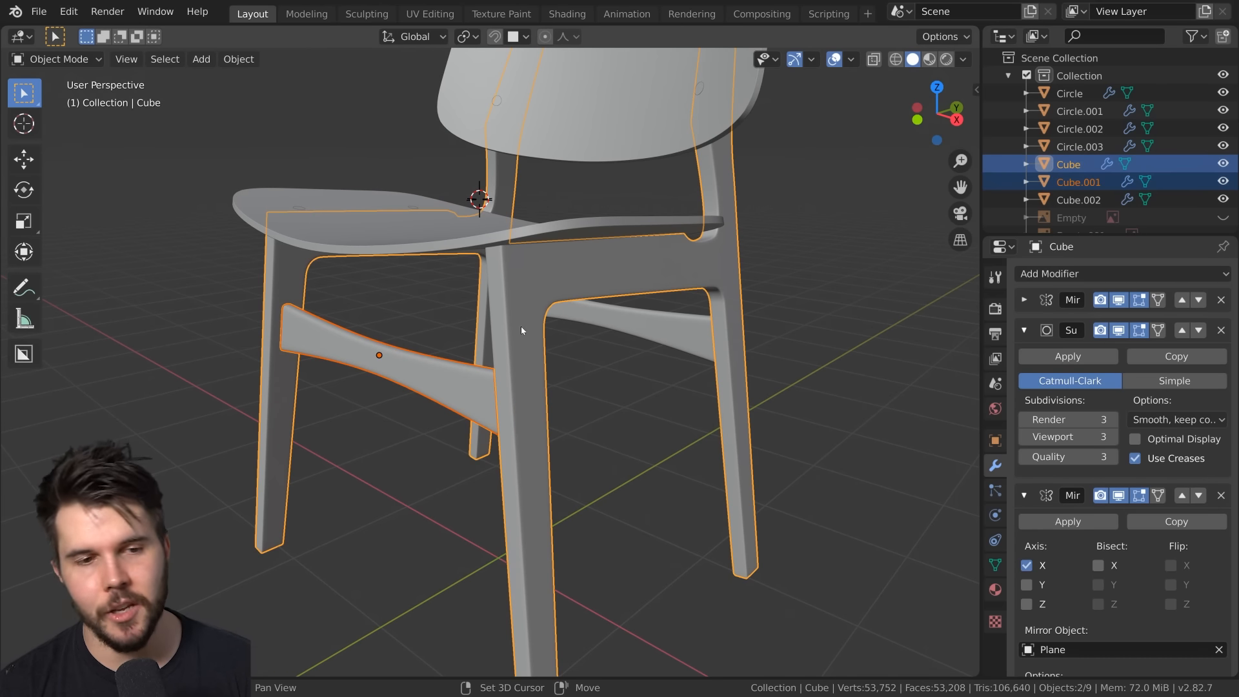
{"action": "left_click", "coordinate": [575, 222], "text": "shift"}
{"action": "left_click", "coordinate": [606, 161], "text": "shift"}
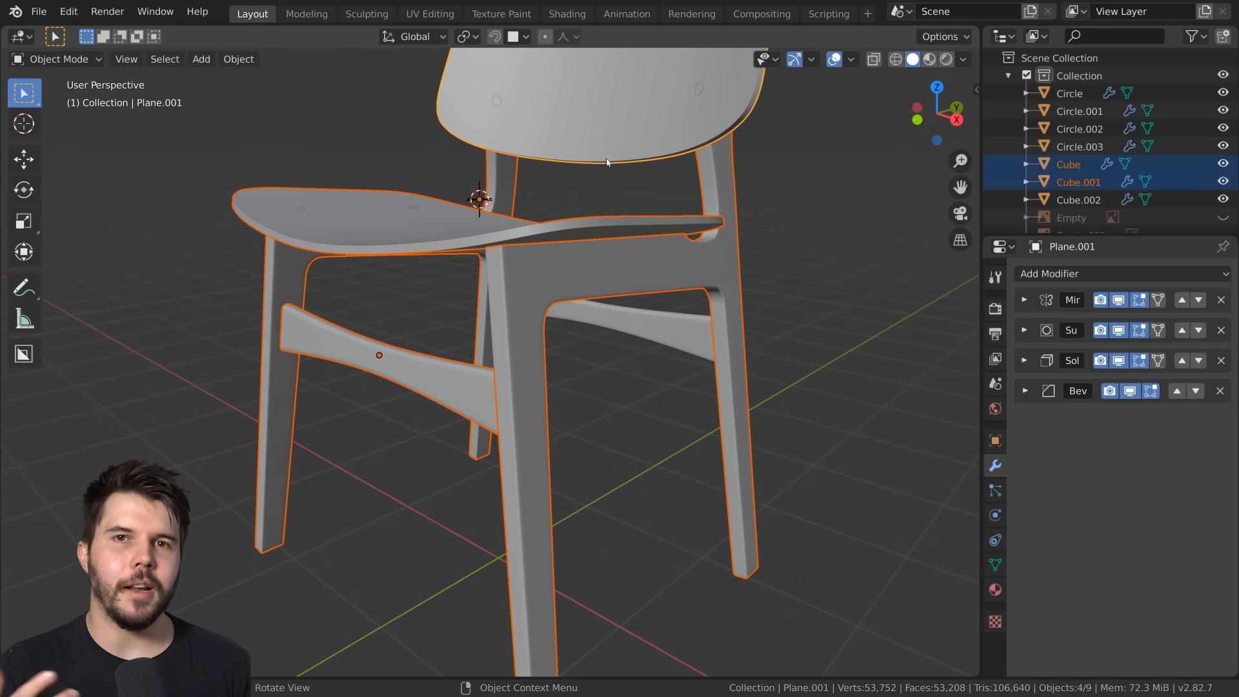
Isolate the front crossbar in local view
{"action": "left_click", "coordinate": [606, 160]}
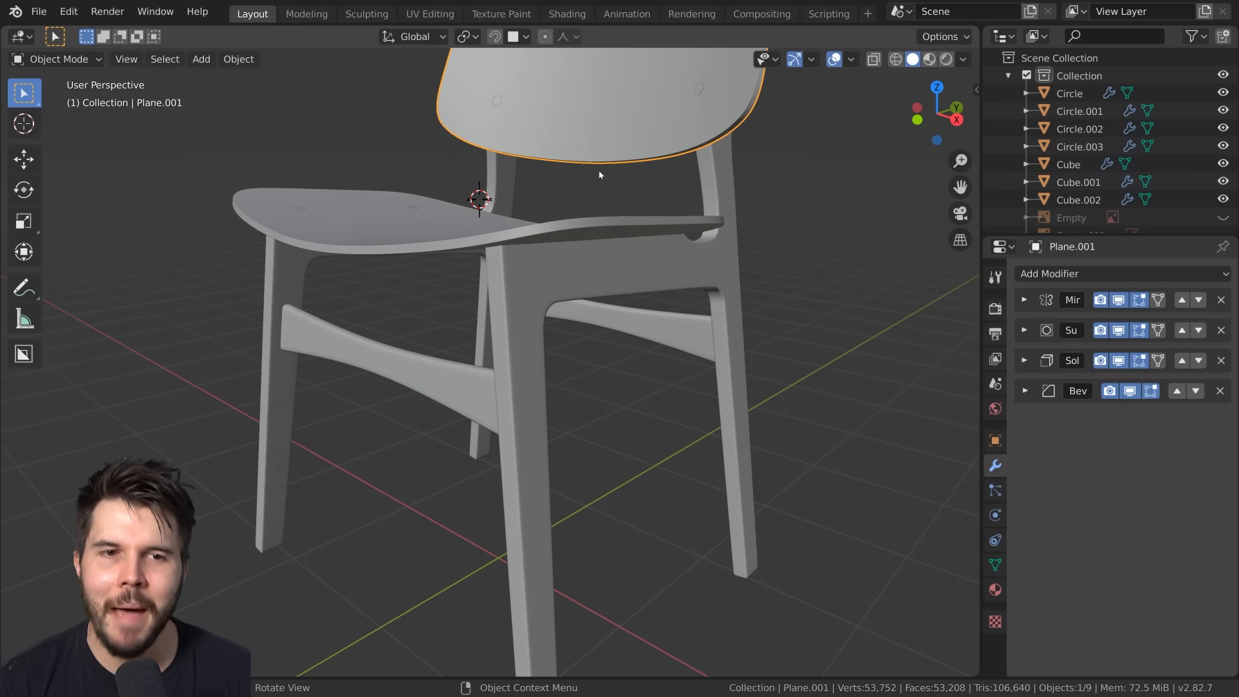
{"action": "left_click", "coordinate": [567, 242]}
{"action": "left_click", "coordinate": [568, 239]}
{"action": "left_click", "coordinate": [566, 286]}
{"action": "left_click", "coordinate": [447, 374]}
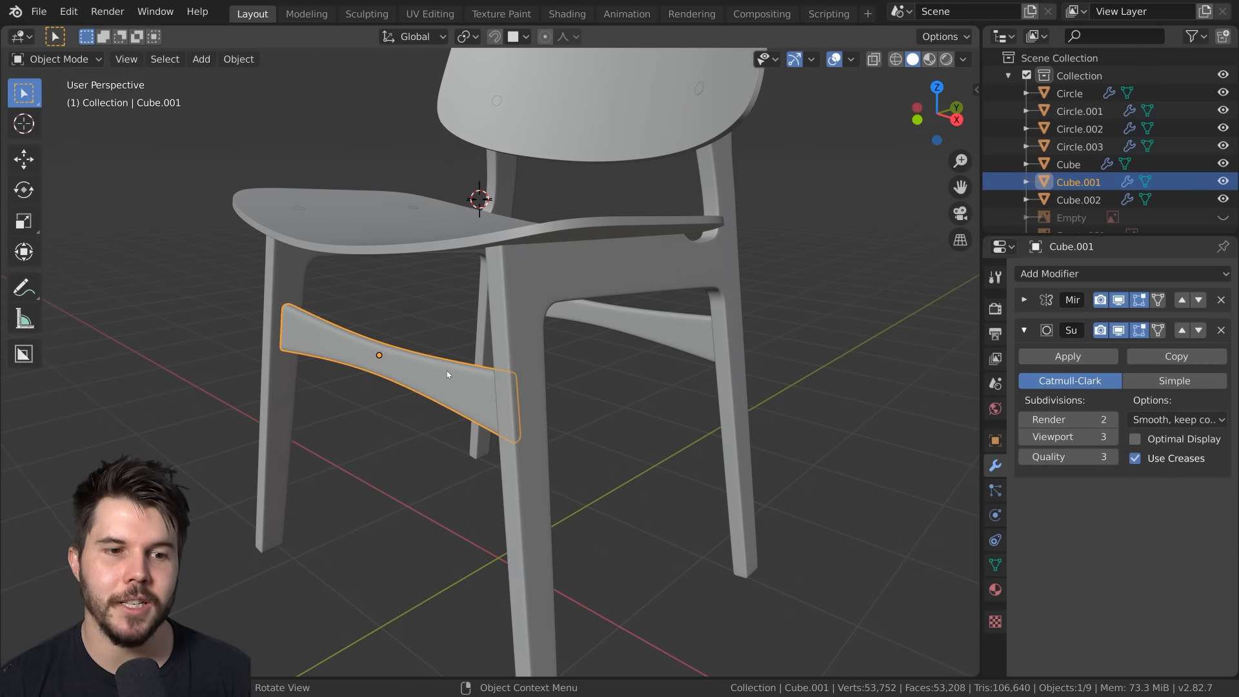
{"action": "middle_click_drag", "start_coordinate": [460, 375], "coordinate": [640, 354]}
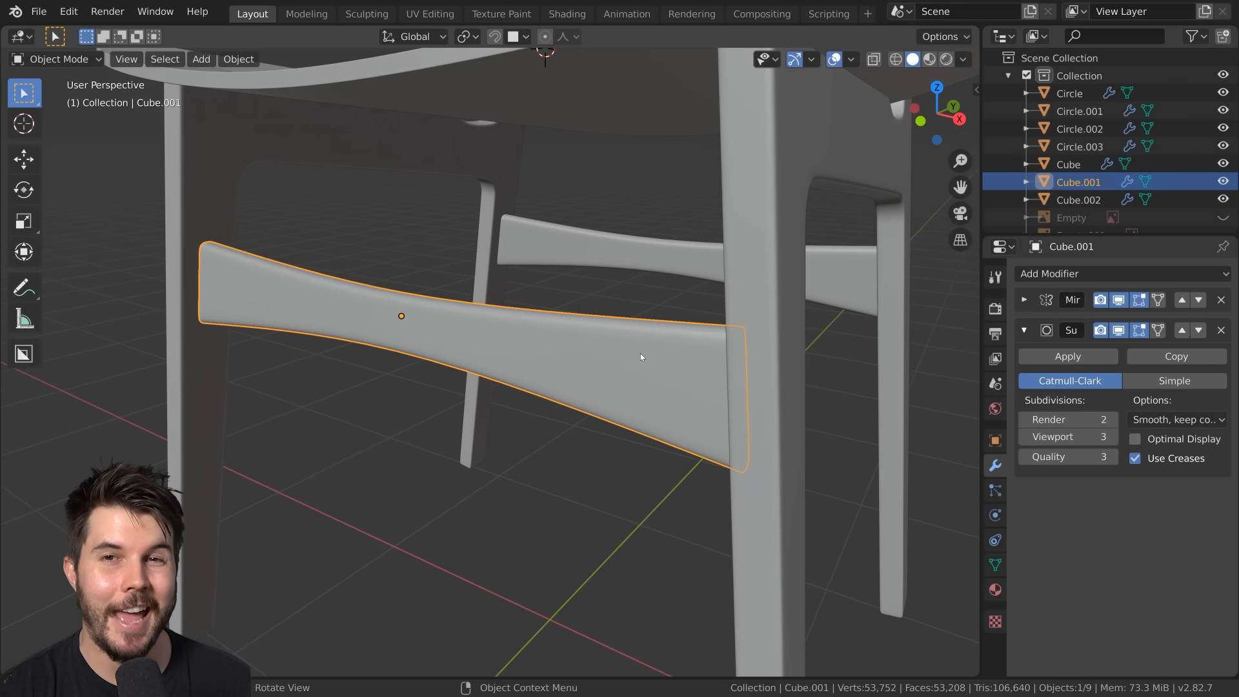
{"action": "key", "text": "KP_Divide"}
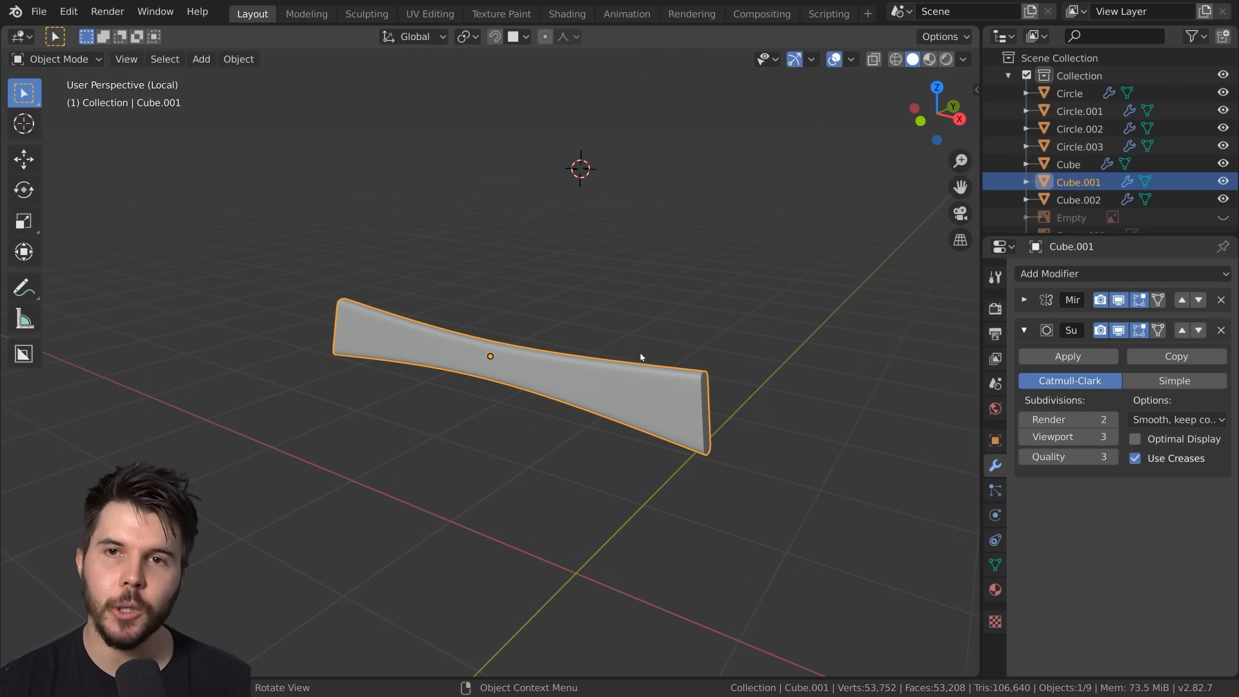
Enable Screencast Keys and hide the viewport gizmos
{"action": "key", "text": "n"}
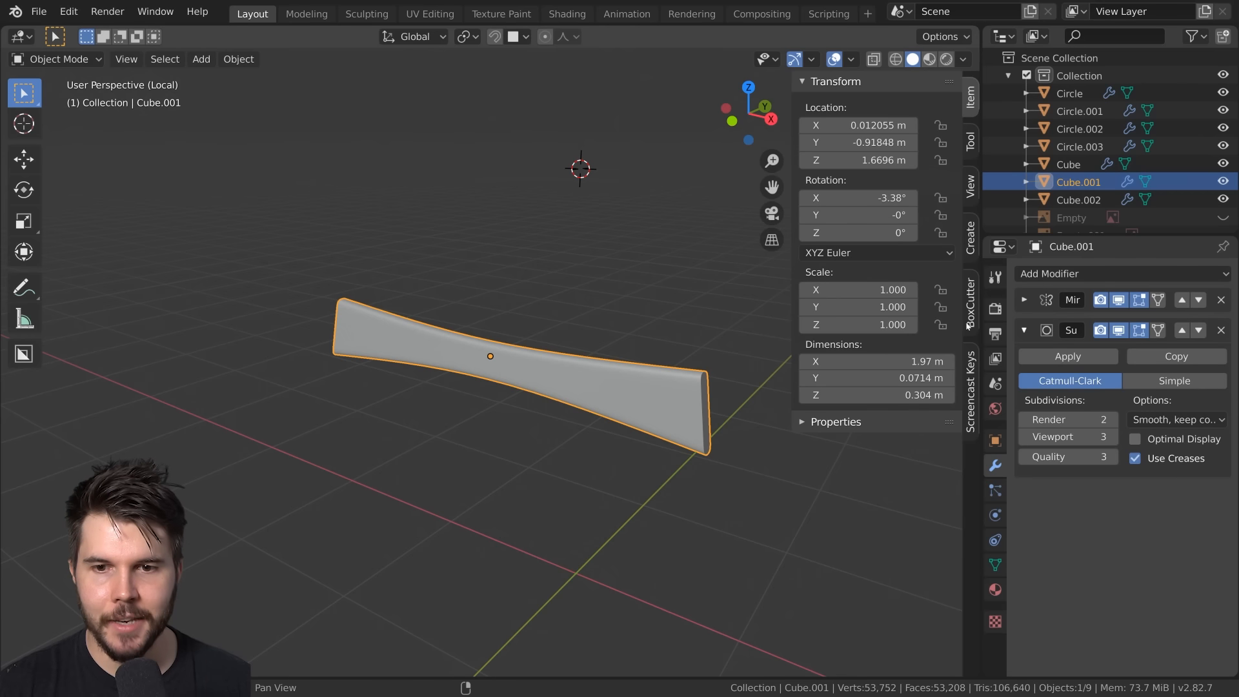
{"action": "left_click", "coordinate": [970, 368]}
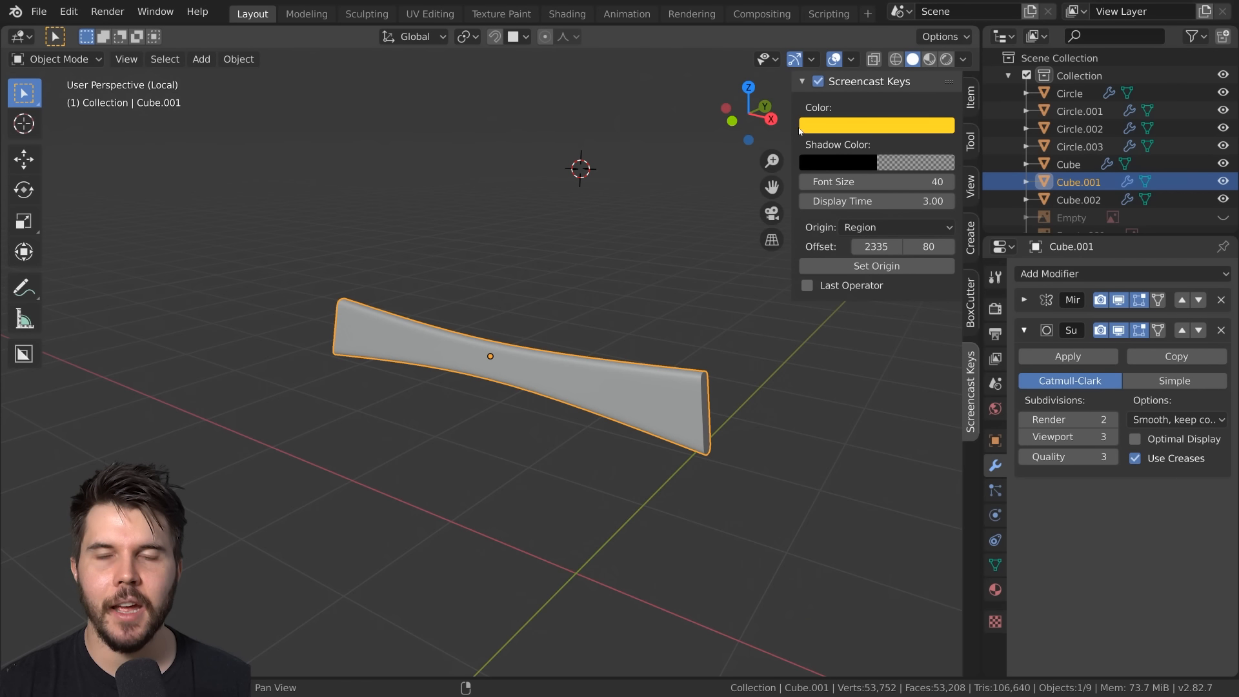
{"action": "key", "text": "n"}
{"action": "left_click", "coordinate": [795, 59]}
{"action": "middle_click_drag", "start_coordinate": [784, 116], "coordinate": [721, 186]}
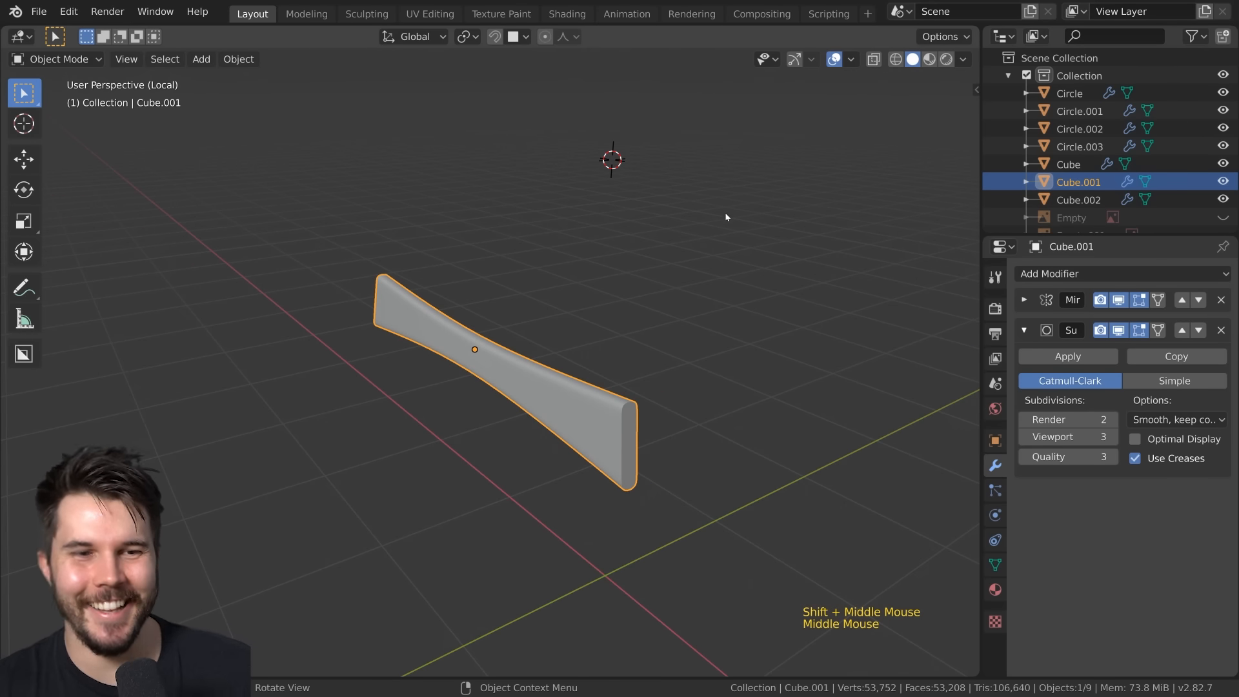
Show the crossbar in wireframe and select all of its geometry in Edit Mode
{"action": "middle_click_drag", "start_coordinate": [714, 174], "coordinate": [681, 116], "text": "shift"}
{"action": "scroll", "coordinate": [710, 116], "scroll_direction": "up", "scroll_amount": 2}
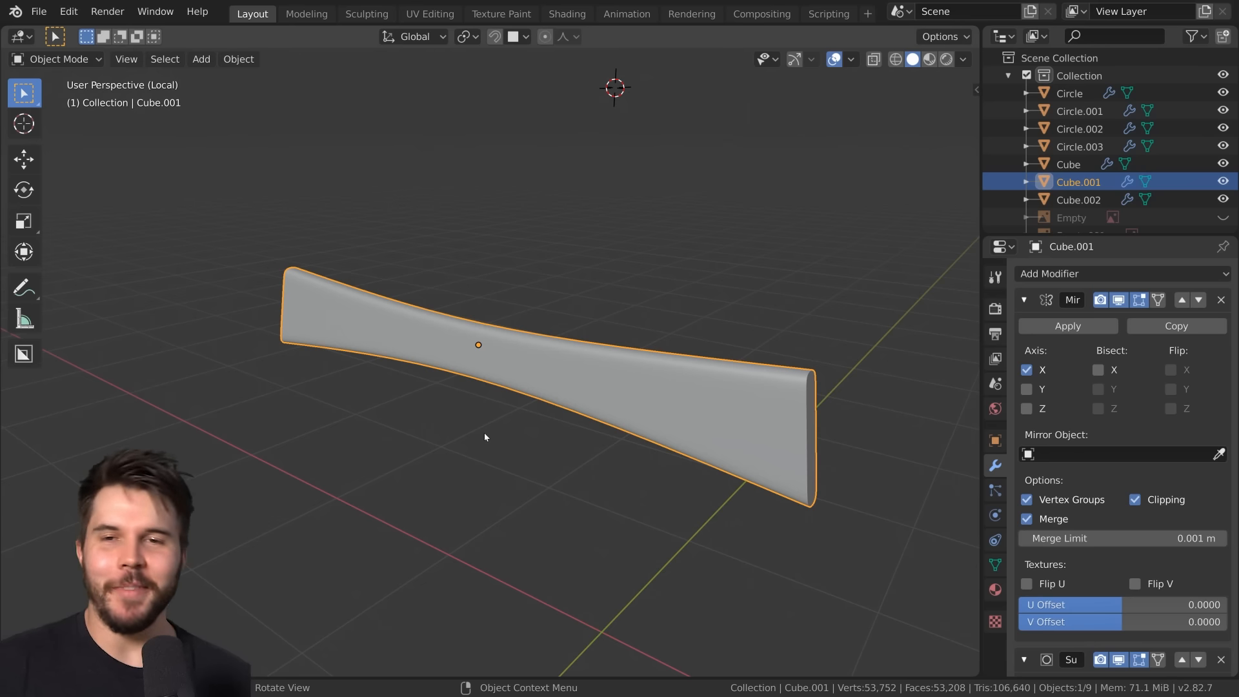
{"action": "mouse_move", "coordinate": [643, 410]}
{"action": "middle_mouse_down", "text": "shift"}
{"action": "mouse_move", "coordinate": [535, 397]}
{"action": "mouse_move", "coordinate": [635, 357]}
{"action": "mouse_move", "coordinate": [463, 346]}
{"action": "mouse_move", "coordinate": [496, 334]}
{"action": "middle_mouse_up", "text": "shift"}
{"action": "scroll", "coordinate": [558, 422], "scroll_direction": "up", "scroll_amount": 1}
{"action": "key", "text": "Tab"}
{"action": "key", "text": "z"}
{"action": "middle_click", "coordinate": [636, 357]}
{"action": "key", "text": "a"}
{"action": "scroll", "coordinate": [463, 346], "scroll_direction": "down", "scroll_amount": 2}
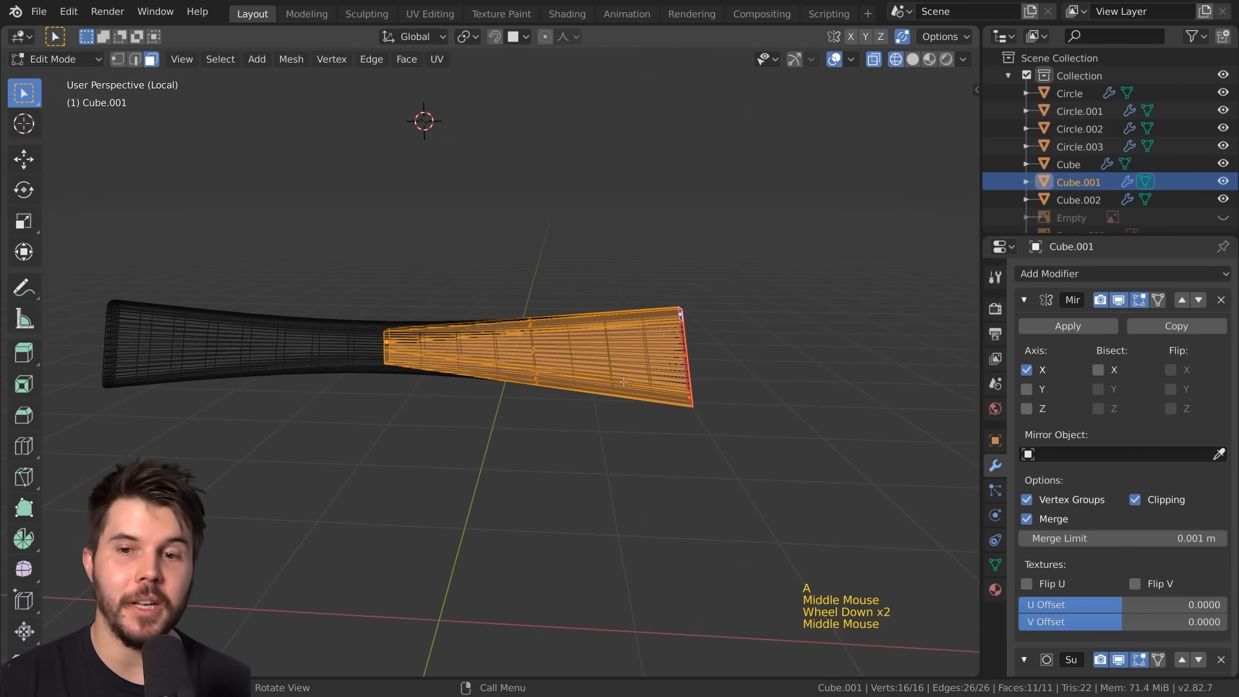
Compare the crossbar's editable half with its full mirrored, subdivided shape by toggling Edit Mode
{"action": "key", "text": "Tab"}
{"action": "key", "text": "Tab"}
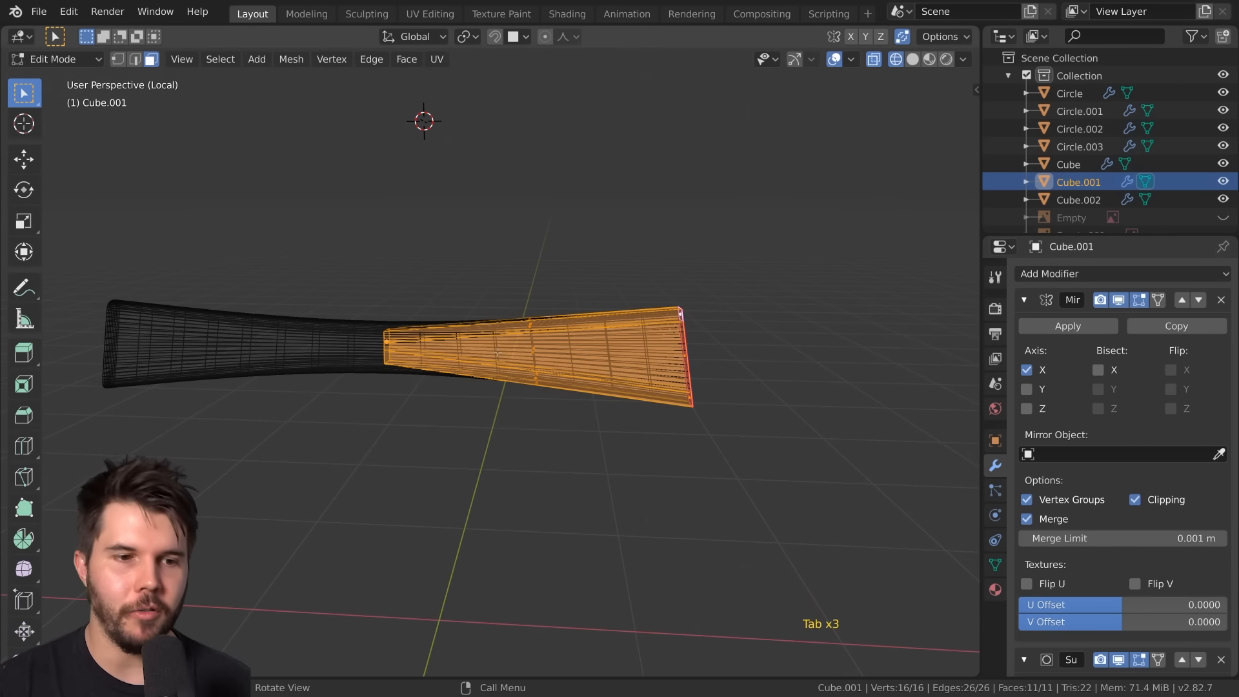
{"action": "key", "text": "Tab"}
{"action": "key", "text": "Tab"}
{"action": "middle_click_drag", "start_coordinate": [510, 358], "coordinate": [559, 363]}
{"action": "key", "text": "Tab"}
{"action": "key", "text": "Tab"}
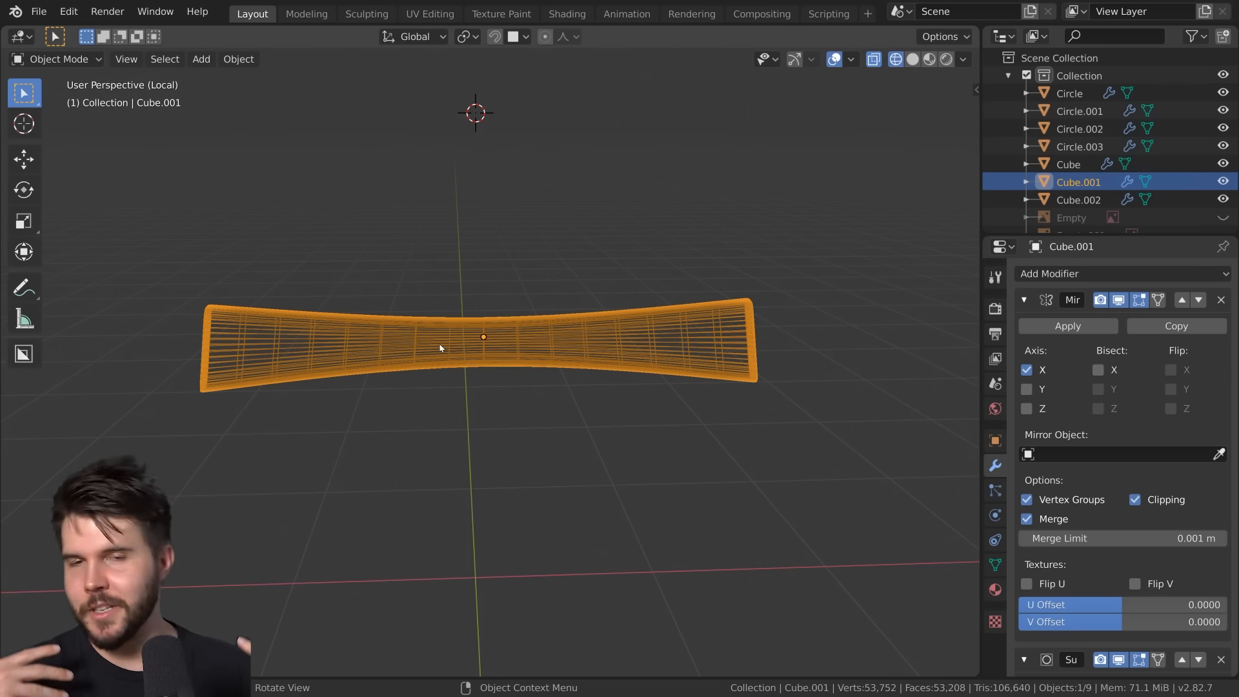
{"action": "middle_click_drag", "start_coordinate": [440, 349], "coordinate": [505, 381]}
{"action": "scroll", "coordinate": [518, 396], "scroll_direction": "up", "scroll_amount": 2}
{"action": "scroll", "coordinate": [495, 377], "scroll_direction": "up", "scroll_amount": 2}
{"action": "key", "text": "Tab"}
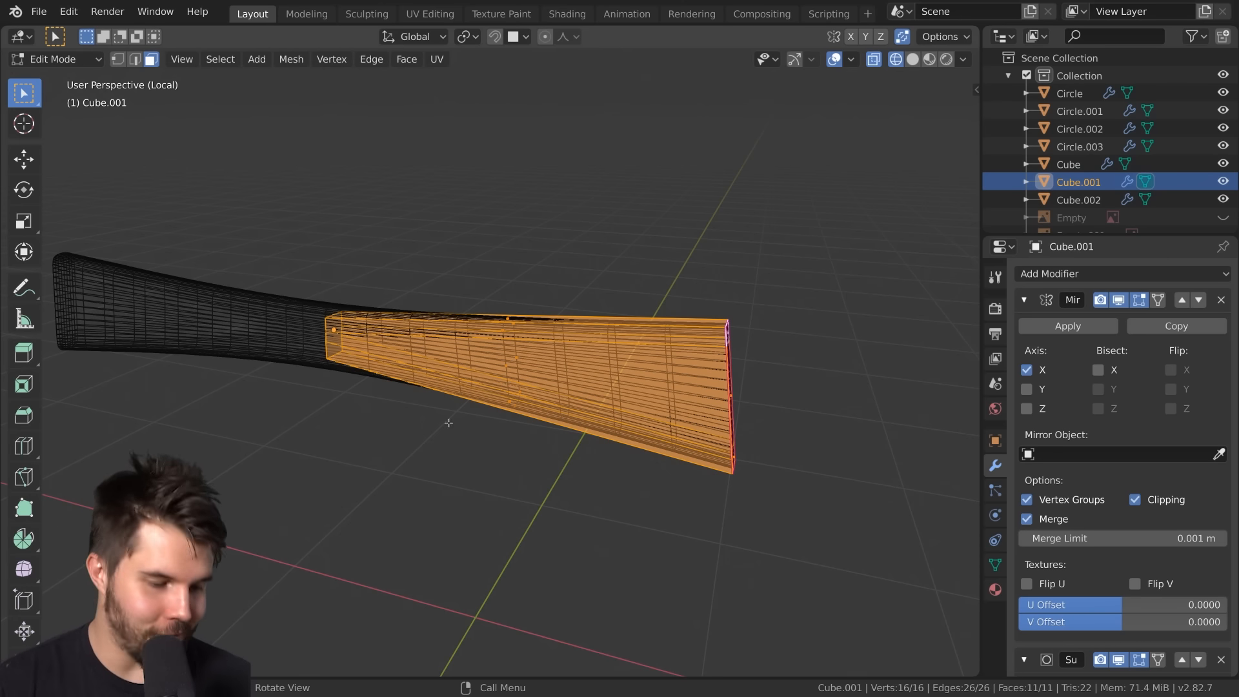
Switch to edge selection and examine the crossbar's end cap in both solid and wireframe shading
{"action": "key", "text": "2"}
{"action": "middle_click_drag", "start_coordinate": [555, 396], "coordinate": [491, 364]}
{"action": "scroll", "coordinate": [501, 382], "scroll_direction": "up", "scroll_amount": 2}
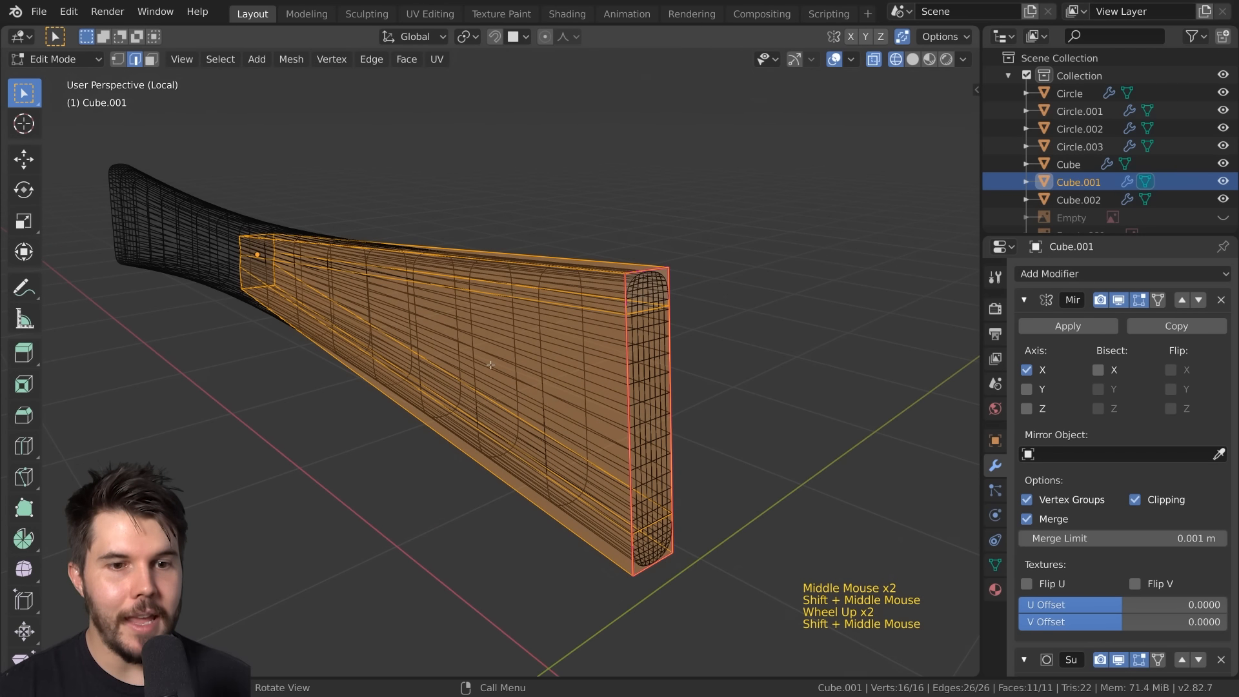
{"action": "scroll", "coordinate": [490, 364], "scroll_direction": "down", "scroll_amount": 2}
{"action": "key", "text": "Tab"}
{"action": "key", "text": "z"}
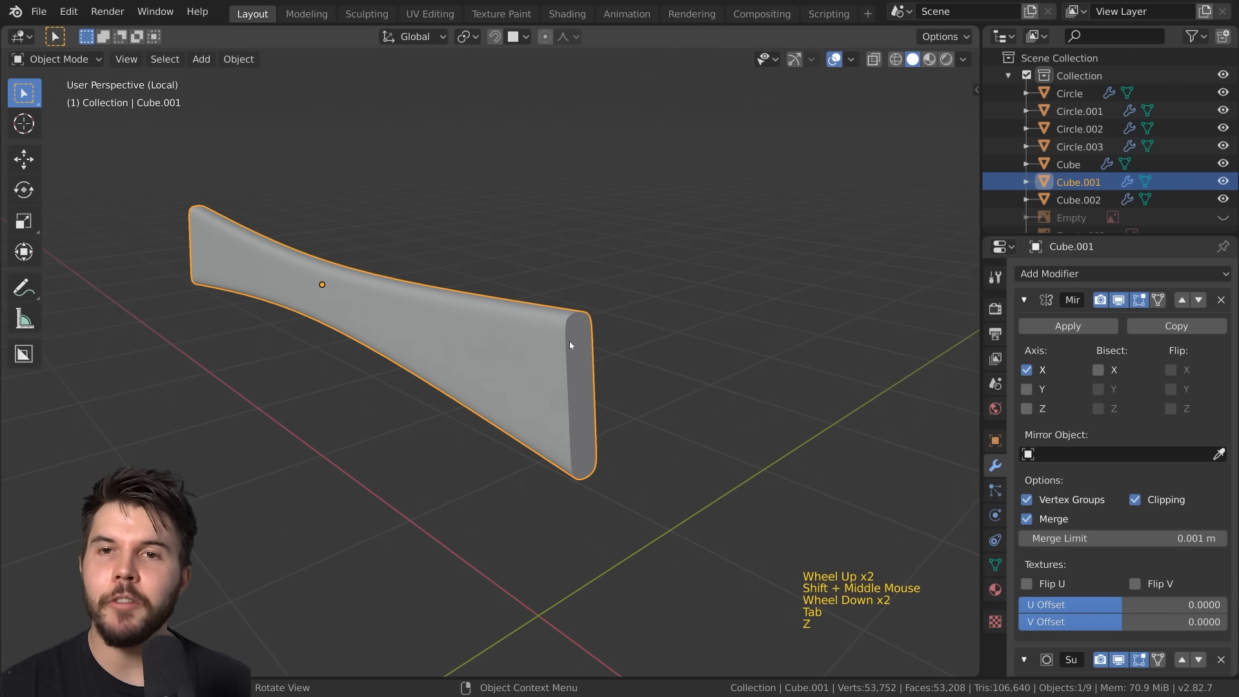
{"action": "key", "text": "z"}
{"action": "key", "text": "Tab"}
{"action": "scroll", "coordinate": [451, 348], "scroll_direction": "up", "scroll_amount": 1}
{"action": "middle_click_drag", "start_coordinate": [420, 339], "coordinate": [519, 367], "text": "shift"}
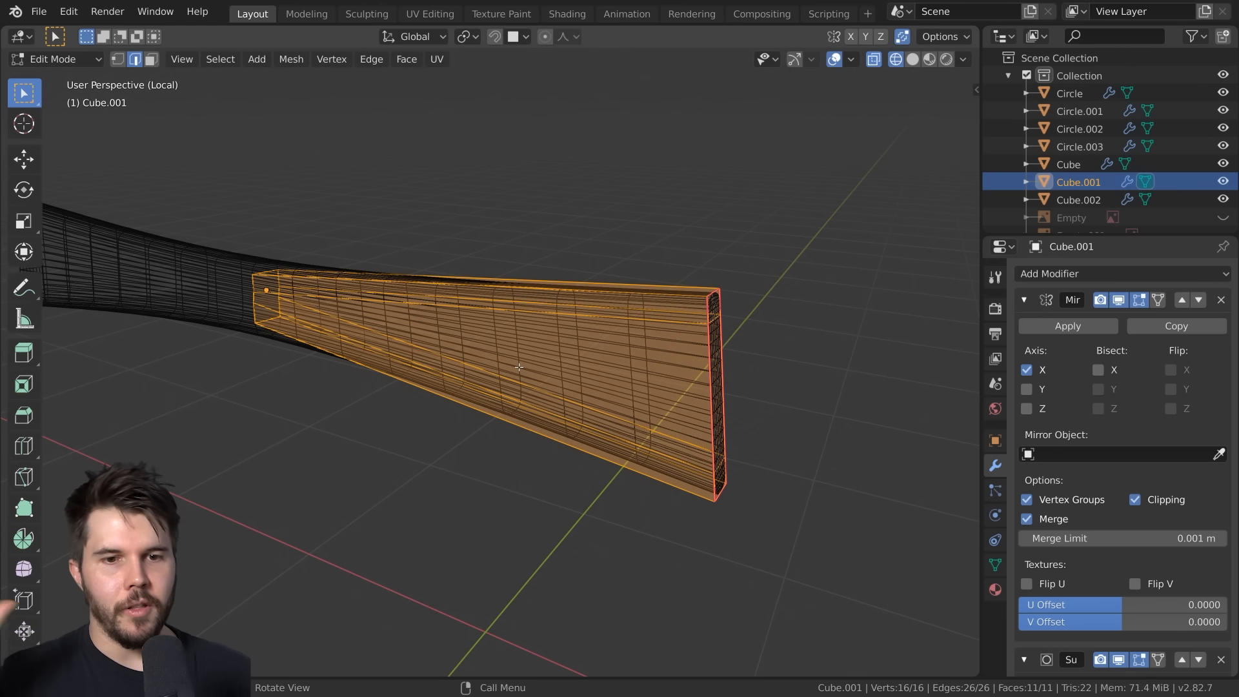
Select the vertical edge loop along one side of the crossbar's outer end
{"action": "middle_click_drag", "start_coordinate": [519, 367], "coordinate": [559, 291]}
{"action": "left_click", "coordinate": [616, 334]}
{"action": "left_click", "coordinate": [559, 291], "text": "alt"}
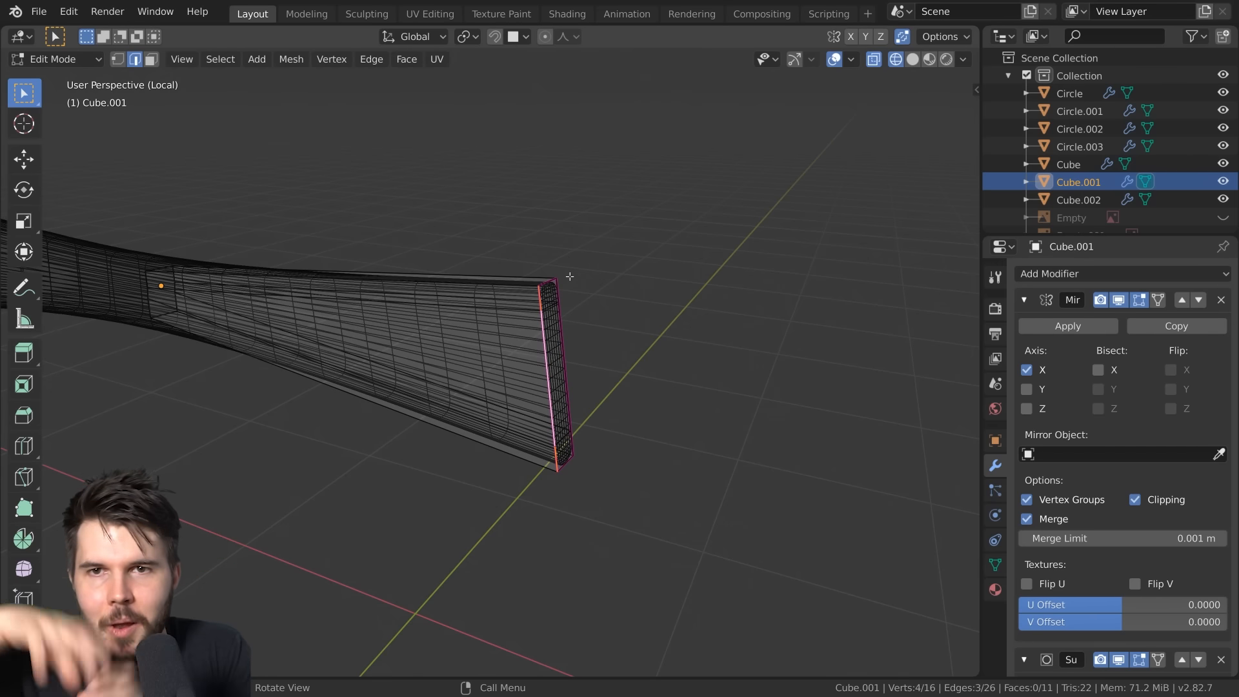
{"action": "scroll", "coordinate": [581, 270], "scroll_direction": "up", "scroll_amount": 2}
{"action": "middle_click_drag", "start_coordinate": [565, 264], "coordinate": [616, 280]}
Bring back the full chair in solid shading and check where the front crossbar meets the leg
{"action": "key", "text": "Tab"}
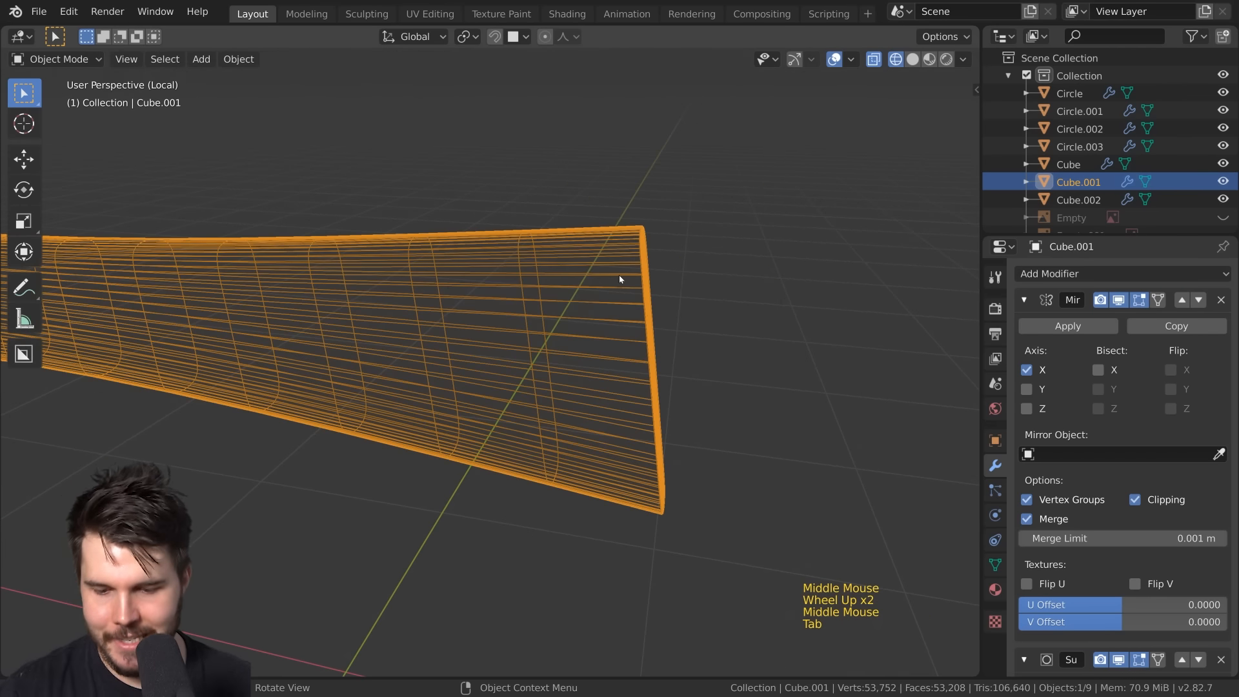
{"action": "key", "text": "KP_Divide"}
{"action": "key", "text": "z"}
{"action": "middle_click_drag", "start_coordinate": [716, 287], "coordinate": [744, 296]}
{"action": "left_click", "coordinate": [737, 301]}
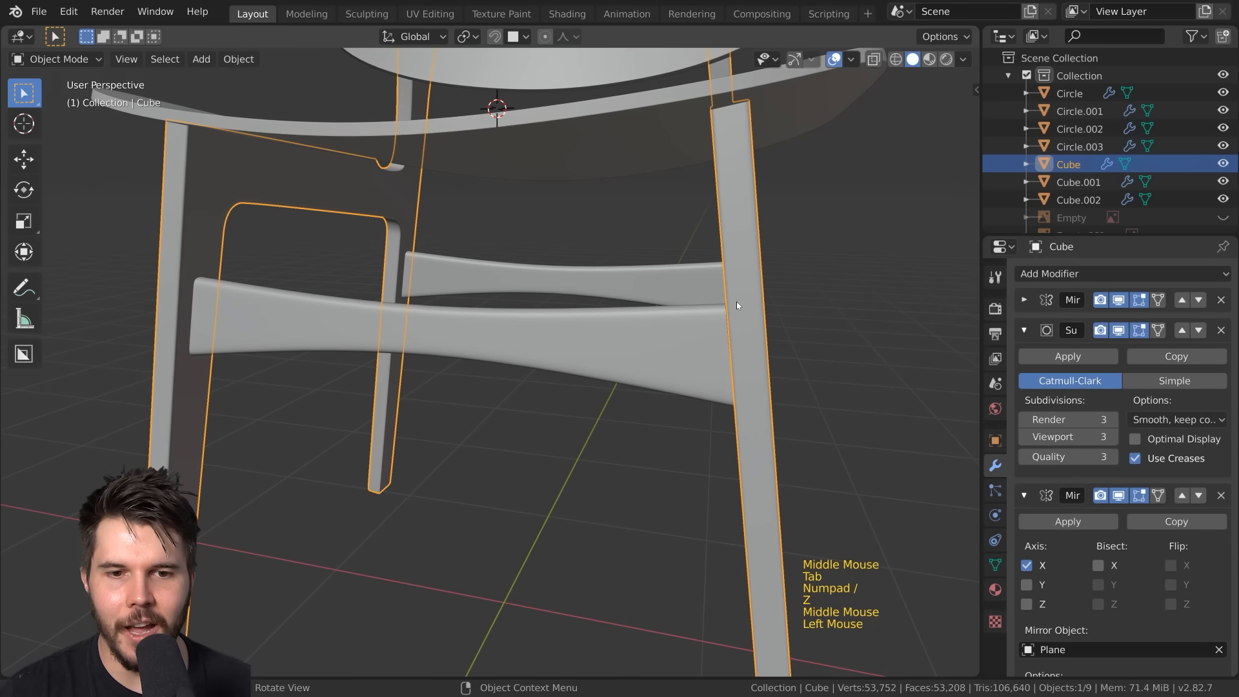
{"action": "left_click", "coordinate": [723, 315]}
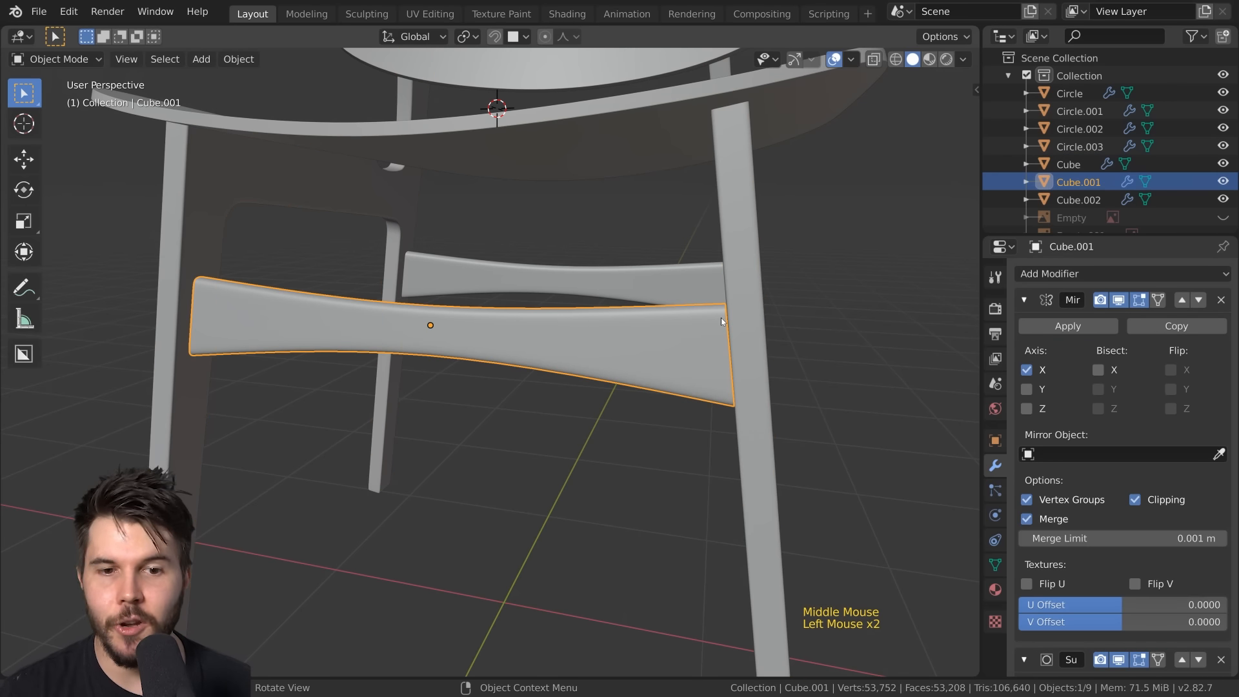
Isolate the front crossbar in local view again with its mesh open for editing
{"action": "key", "text": "Tab"}
{"action": "key", "text": "KP_Divide"}
{"action": "middle_click_drag", "start_coordinate": [722, 317], "coordinate": [589, 365]}
{"action": "scroll", "coordinate": [664, 381], "scroll_direction": "down", "scroll_amount": 1}
{"action": "scroll", "coordinate": [589, 365], "scroll_direction": "up", "scroll_amount": 2}
{"action": "scroll", "coordinate": [589, 366], "scroll_direction": "up", "scroll_amount": 1}
Complete the edge selection around the crossbar's end cap, check it in face mode and return to edge selection
{"action": "left_click", "coordinate": [625, 459], "text": "shift"}
{"action": "left_click", "coordinate": [626, 466], "text": "alt+shift"}
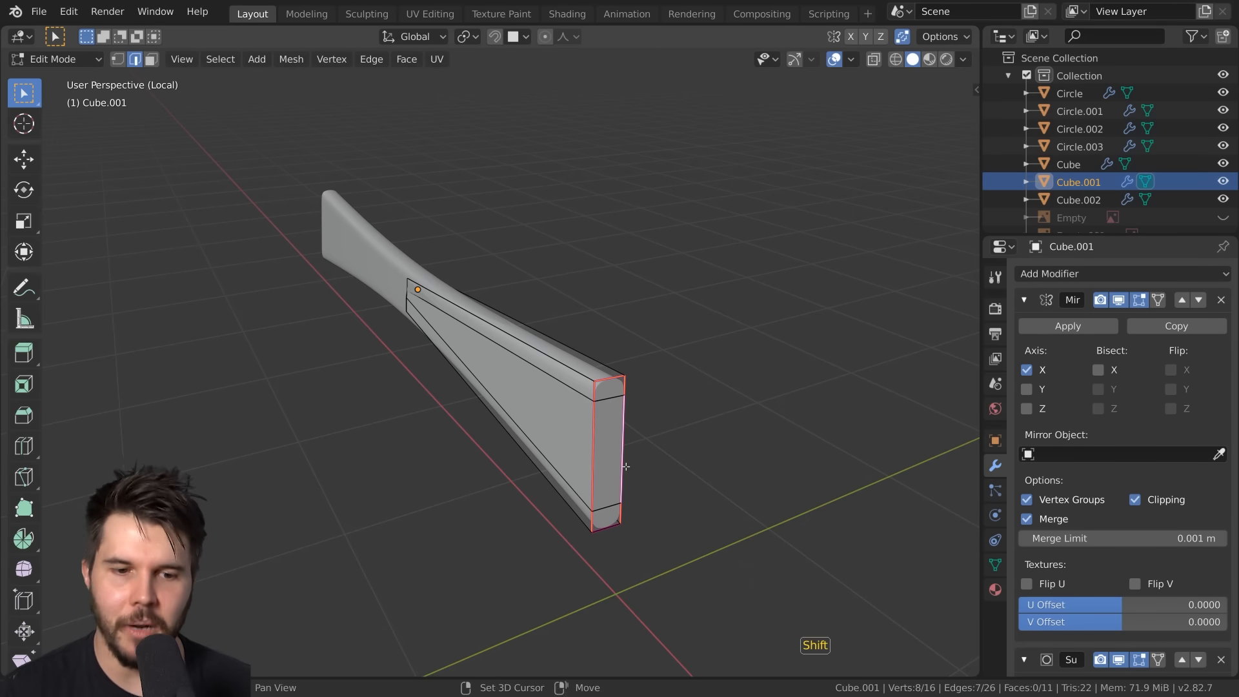
{"action": "middle_click_drag", "start_coordinate": [626, 466], "coordinate": [567, 452], "text": "shift"}
{"action": "scroll", "coordinate": [569, 494], "scroll_direction": "up", "scroll_amount": 1}
{"action": "left_click", "coordinate": [570, 493], "text": "shift"}
{"action": "middle_click_drag", "start_coordinate": [570, 494], "coordinate": [510, 359]}
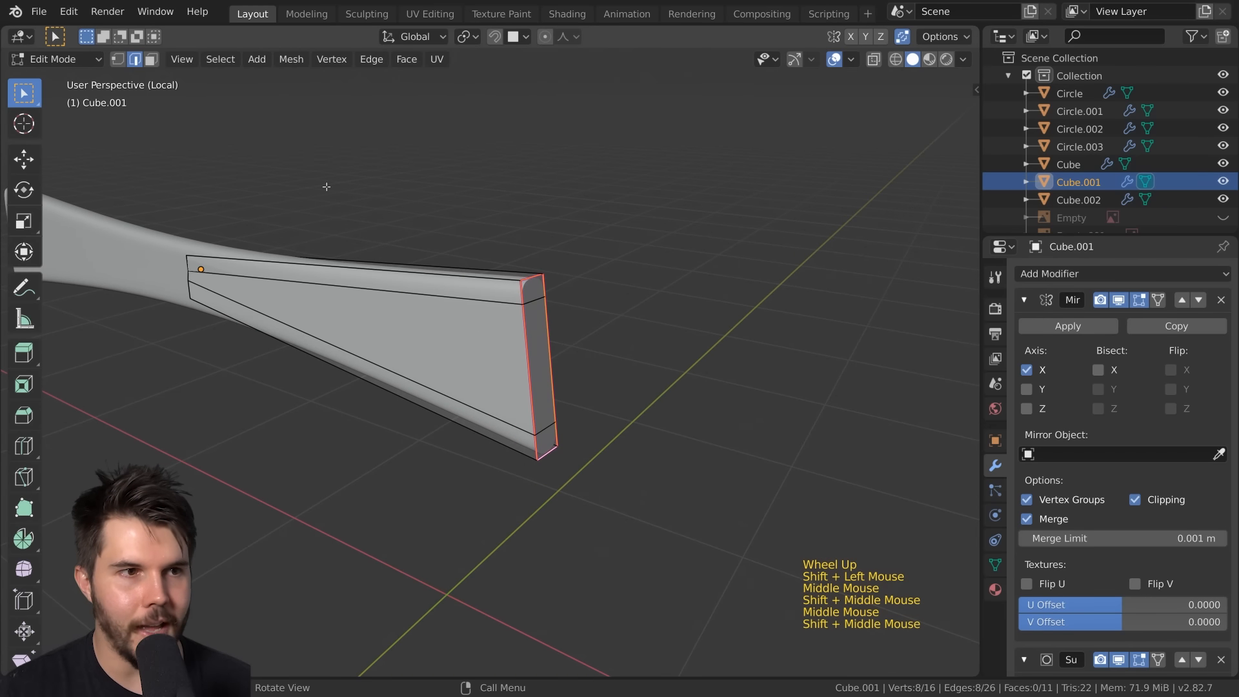
{"action": "left_click", "coordinate": [151, 59]}
{"action": "left_click", "coordinate": [135, 59]}
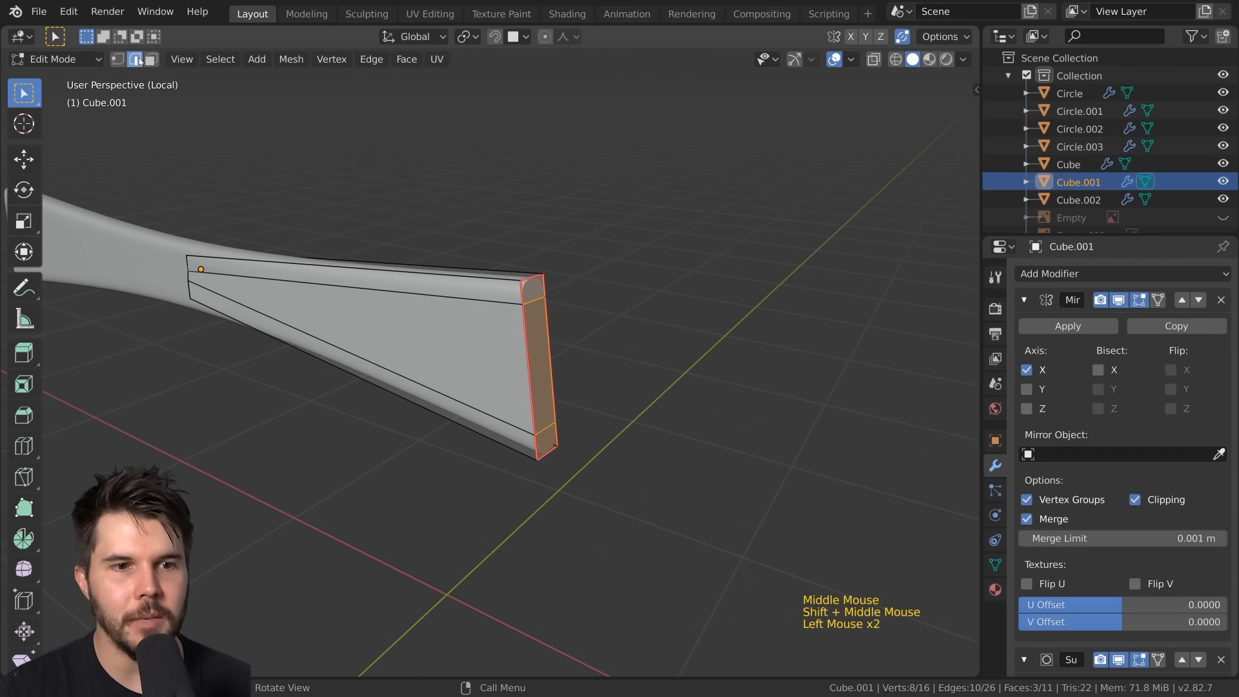
Select the edge loop bordering the crossbar's end cap and mark it as a seam
{"action": "left_click", "coordinate": [526, 279], "text": "alt"}
{"action": "left_click", "coordinate": [527, 328], "text": "alt+shift"}
{"action": "left_click", "coordinate": [556, 384], "text": "alt+shift"}
{"action": "left_click", "coordinate": [549, 453], "text": "shift"}
{"action": "middle_click_drag", "start_coordinate": [594, 424], "coordinate": [684, 364], "text": "shift"}
{"action": "scroll", "coordinate": [621, 418], "scroll_direction": "up", "scroll_amount": 1}
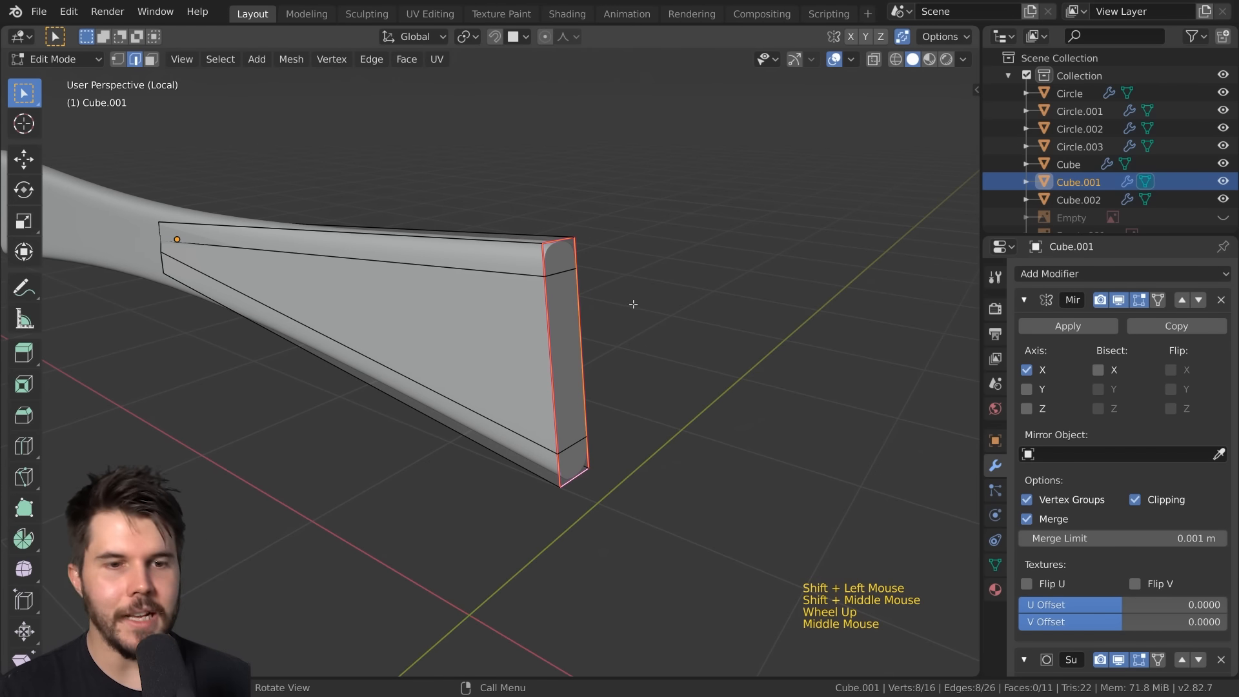
{"action": "key", "text": "ctrl"}
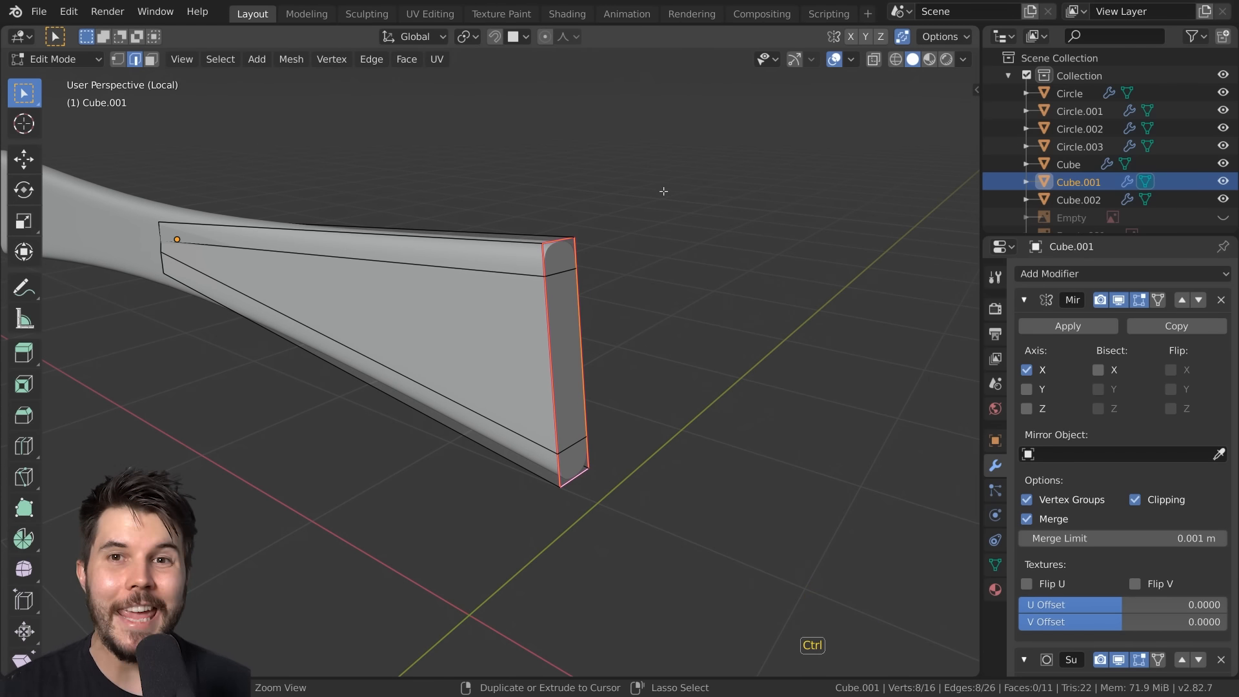
{"action": "key", "text": "ctrl+e"}
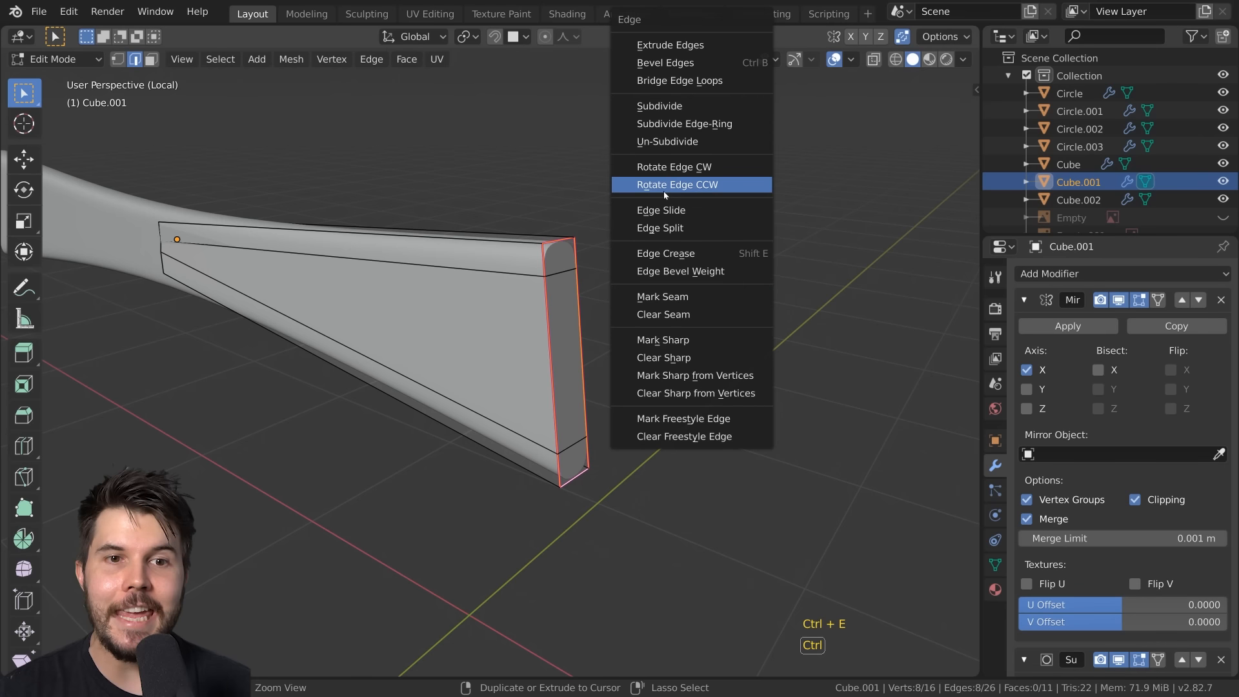
{"action": "left_click", "coordinate": [690, 297]}
{"action": "scroll", "coordinate": [686, 351], "scroll_direction": "up", "scroll_amount": 2}
{"action": "middle_click_drag", "start_coordinate": [686, 351], "coordinate": [676, 357]}
Clear the selection, switch to wireframe shading and select the crossbar's lower lengthwise edge on its inner side
{"action": "key", "text": "a"}
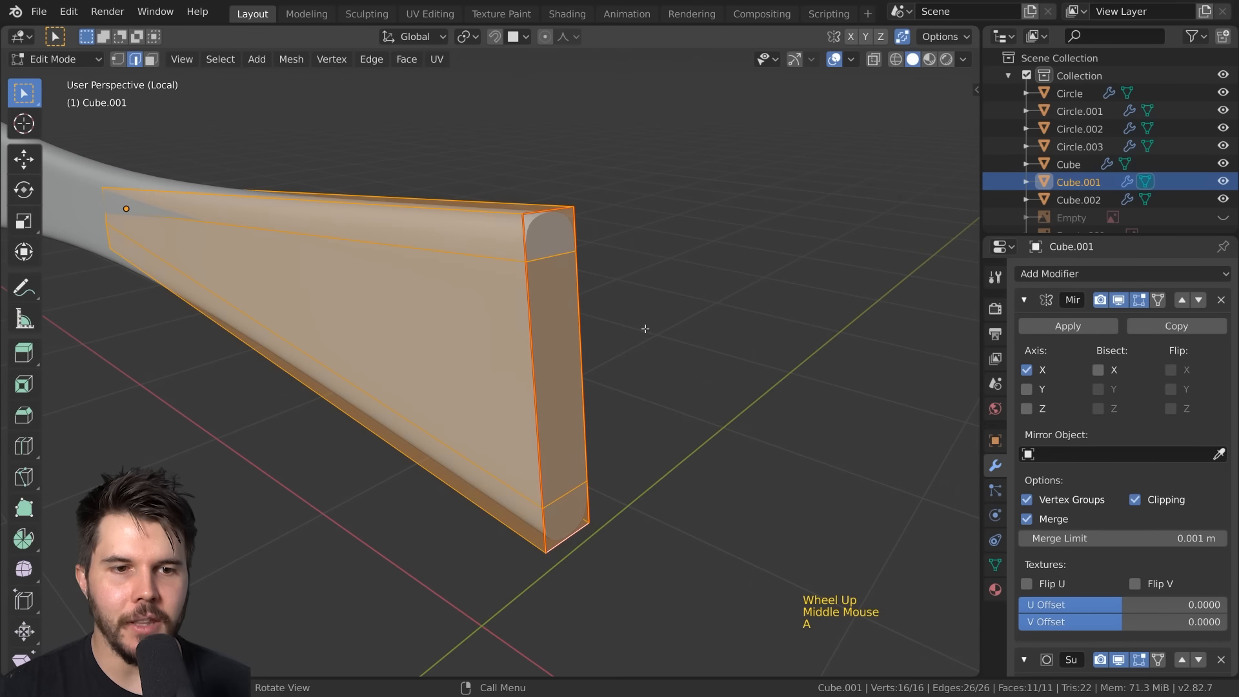
{"action": "key", "text": "alt+a"}
{"action": "key", "text": "z"}
{"action": "left_click", "coordinate": [556, 317]}
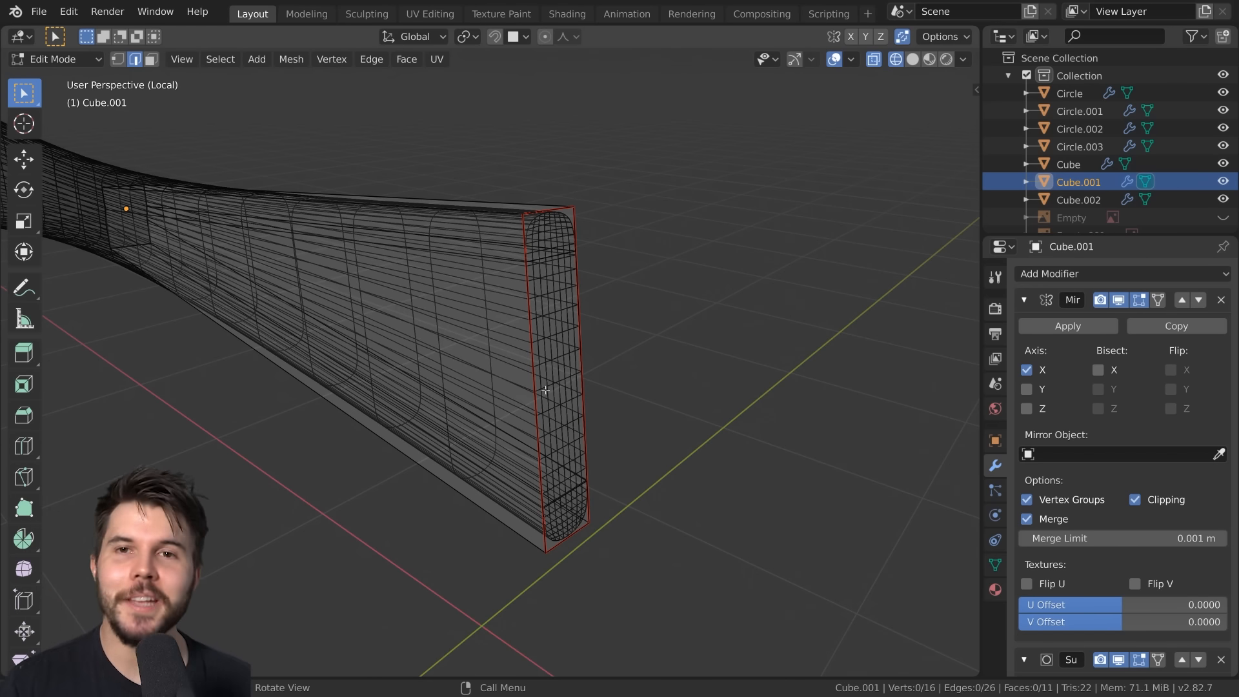
{"action": "scroll", "coordinate": [545, 390], "scroll_direction": "down", "scroll_amount": 2}
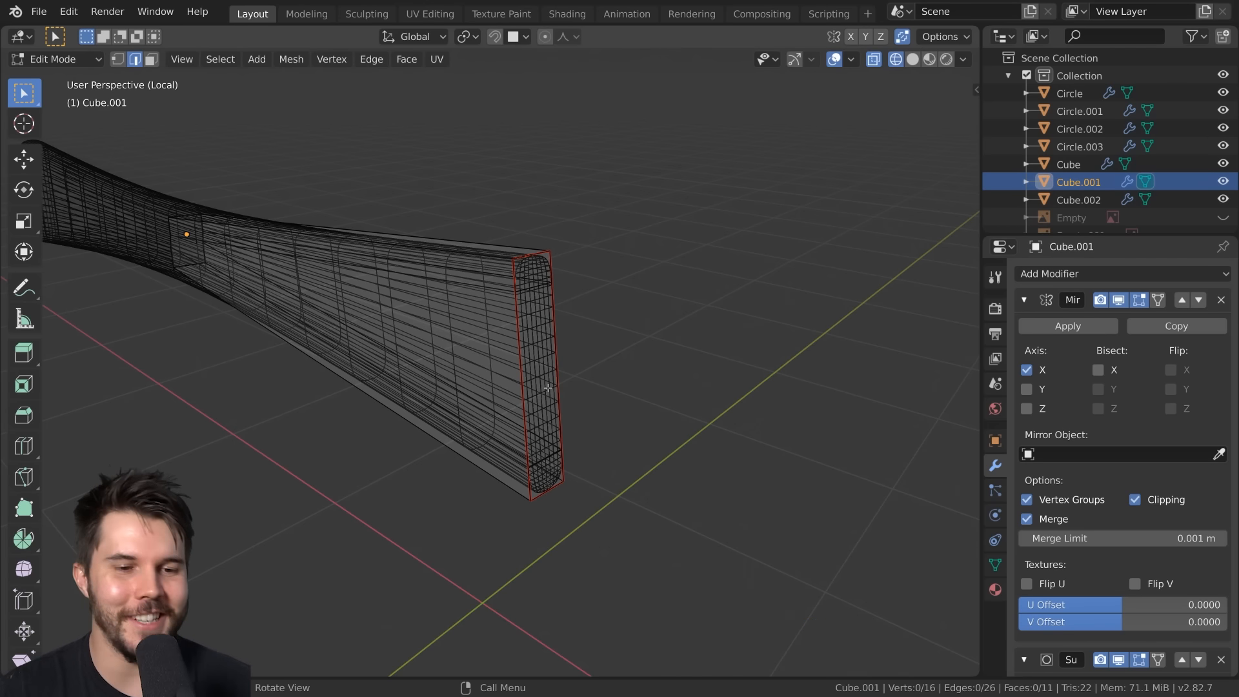
{"action": "left_click", "coordinate": [506, 443]}
{"action": "mouse_move", "coordinate": [592, 420]}
{"action": "middle_mouse_down"}
{"action": "mouse_move", "coordinate": [498, 432]}
{"action": "mouse_move", "coordinate": [575, 408]}
{"action": "middle_mouse_up"}
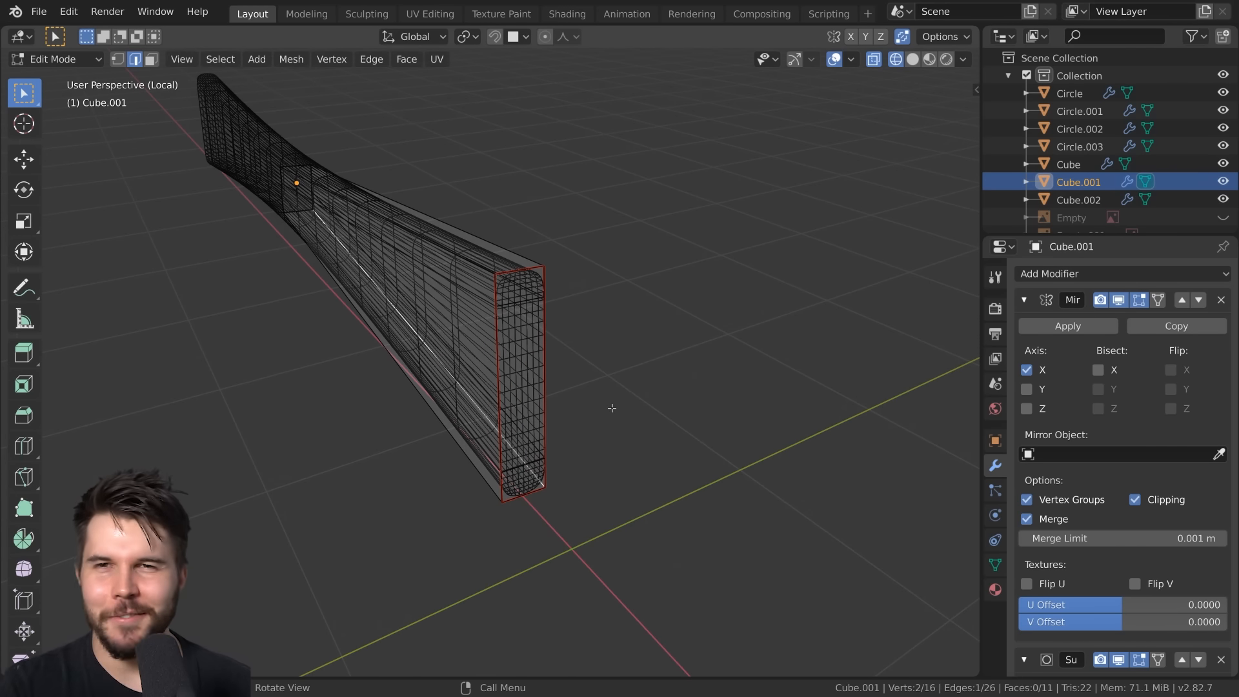
{"action": "key", "text": "Tab"}
{"action": "middle_click_drag", "start_coordinate": [610, 418], "coordinate": [556, 420]}
{"action": "key", "text": "Tab"}
{"action": "scroll", "coordinate": [556, 420], "scroll_direction": "up", "scroll_amount": 2}
{"action": "middle_click_drag", "start_coordinate": [557, 419], "coordinate": [554, 416]}
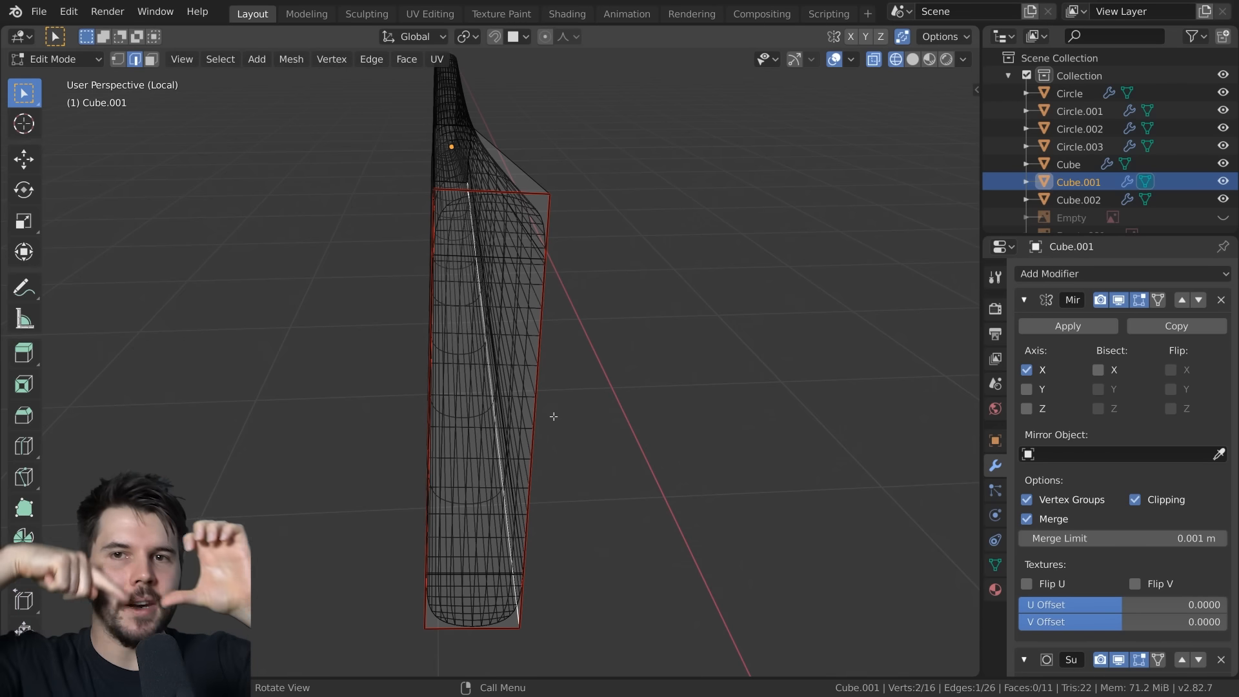
Leave mesh editing and switch to the reference photo to examine the crossbar's joint with the leg up close
{"action": "middle_click_drag", "start_coordinate": [554, 416], "coordinate": [574, 230]}
{"action": "scroll", "coordinate": [539, 225], "scroll_direction": "down", "scroll_amount": 3}
{"action": "scroll", "coordinate": [549, 245], "scroll_direction": "up", "scroll_amount": 2}
{"action": "scroll", "coordinate": [561, 253], "scroll_direction": "down", "scroll_amount": 1}
{"action": "key", "text": "Tab"}
{"action": "key", "text": "alt+Tab"}
{"action": "scroll", "coordinate": [612, 366], "scroll_direction": "up", "scroll_amount": 3}
{"action": "scroll", "coordinate": [676, 392], "scroll_direction": "down", "scroll_amount": 4}
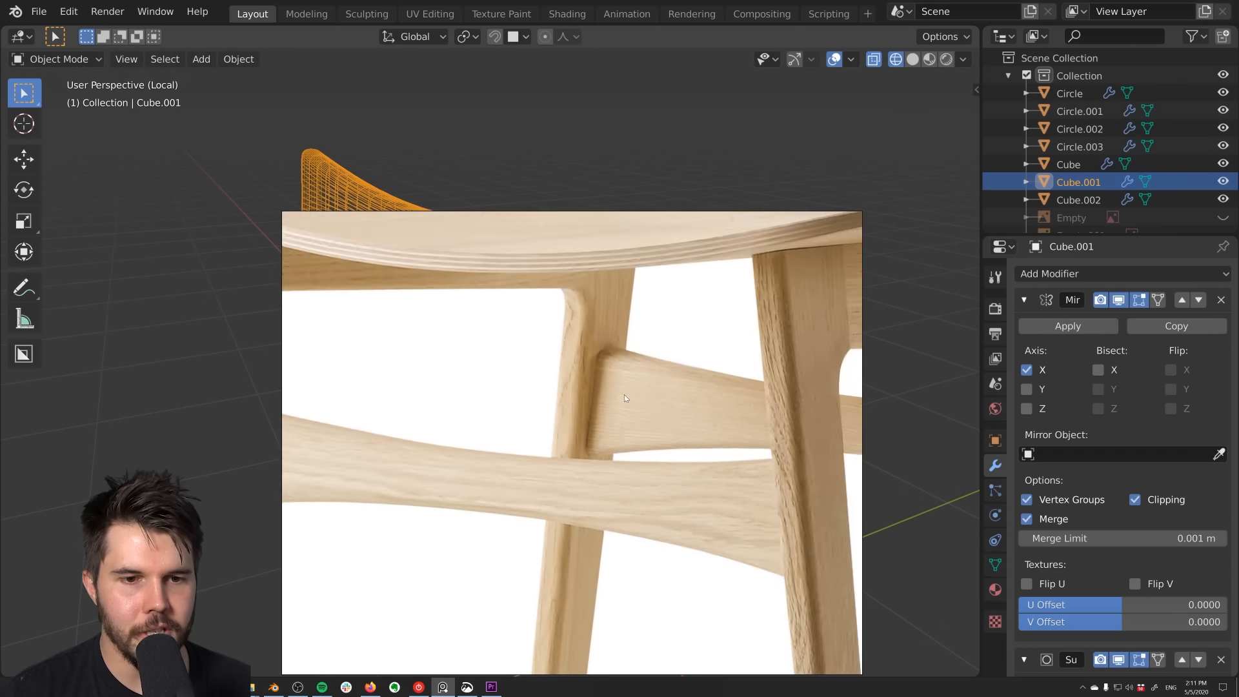
{"action": "scroll", "coordinate": [660, 339], "scroll_direction": "up", "scroll_amount": 4}
{"action": "left_click_drag", "start_coordinate": [718, 371], "coordinate": [643, 280]}
{"action": "middle_click_drag", "start_coordinate": [668, 279], "coordinate": [575, 316]}
{"action": "scroll", "coordinate": [575, 316], "scroll_direction": "up", "scroll_amount": 1}
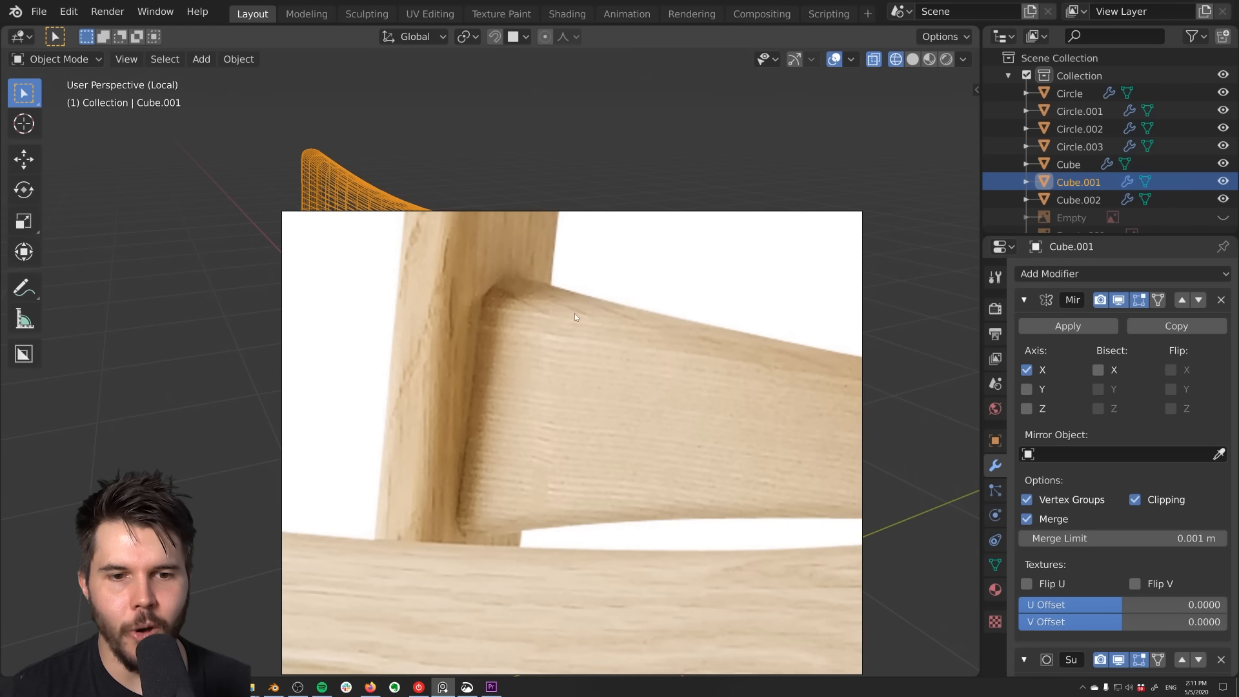
Compare the wood grain and edges of the crossbars across the other parts of the reference photos
{"action": "scroll", "coordinate": [639, 329], "scroll_direction": "down", "scroll_amount": 3}
{"action": "middle_click_drag", "start_coordinate": [738, 348], "coordinate": [552, 350]}
{"action": "scroll", "coordinate": [551, 350], "scroll_direction": "down", "scroll_amount": 3}
{"action": "scroll", "coordinate": [768, 333], "scroll_direction": "up", "scroll_amount": 3}
{"action": "scroll", "coordinate": [783, 350], "scroll_direction": "down", "scroll_amount": 2}
{"action": "middle_click_drag", "start_coordinate": [783, 352], "coordinate": [724, 354]}
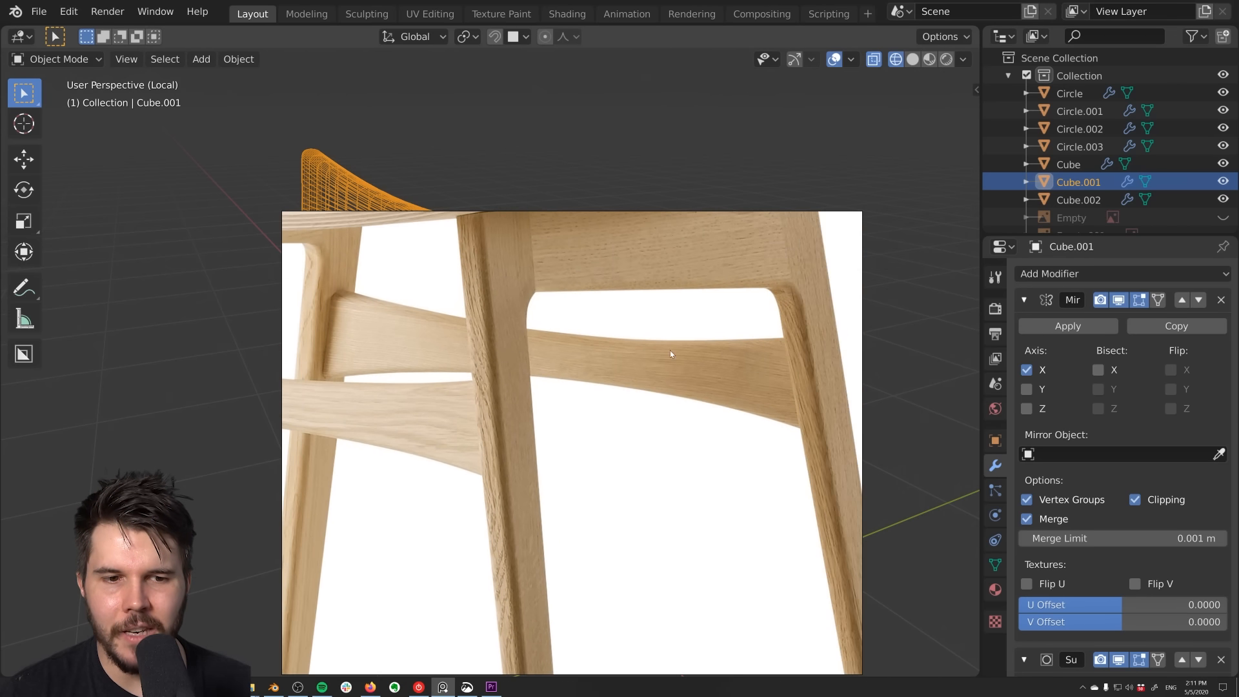
{"action": "middle_click_drag", "start_coordinate": [623, 350], "coordinate": [595, 349]}
{"action": "scroll", "coordinate": [595, 350], "scroll_direction": "up", "scroll_amount": 2}
{"action": "scroll", "coordinate": [474, 337], "scroll_direction": "up", "scroll_amount": 1}
{"action": "middle_click_drag", "start_coordinate": [474, 337], "coordinate": [719, 365]}
{"action": "scroll", "coordinate": [416, 313], "scroll_direction": "up", "scroll_amount": 1}
{"action": "middle_click_drag", "start_coordinate": [416, 312], "coordinate": [607, 330]}
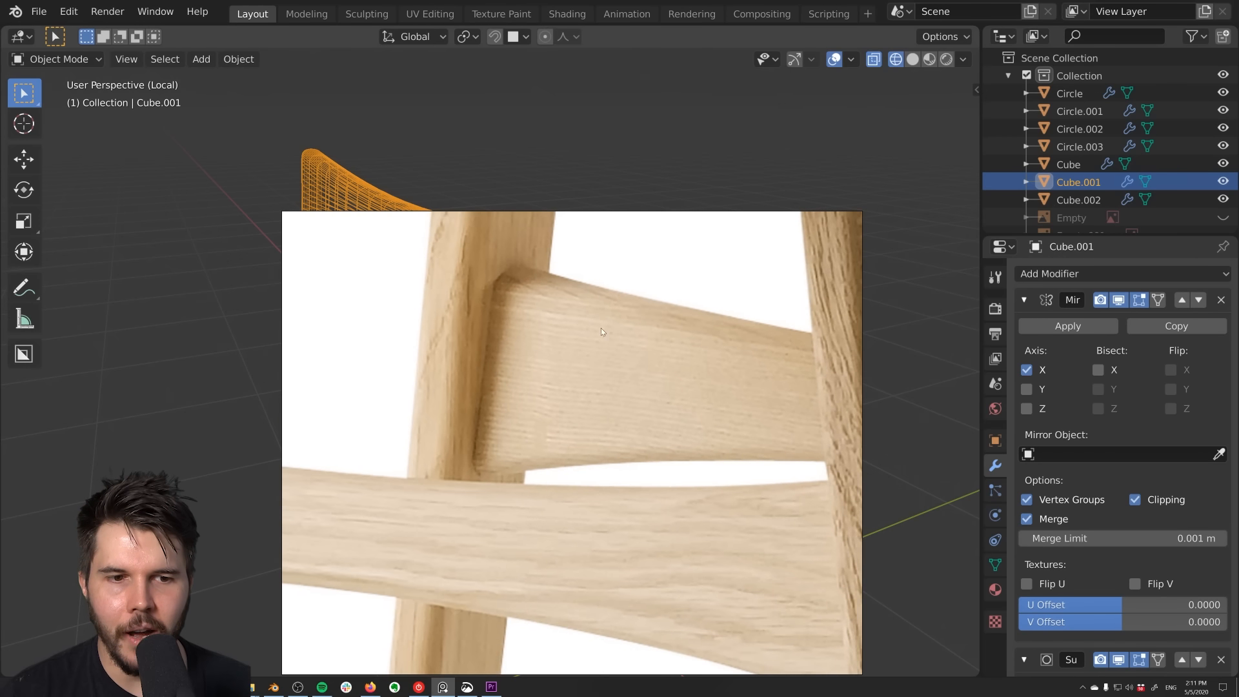
{"action": "scroll", "coordinate": [578, 394], "scroll_direction": "down", "scroll_amount": 4}
{"action": "scroll", "coordinate": [578, 407], "scroll_direction": "down", "scroll_amount": 2}
{"action": "middle_click_drag", "start_coordinate": [284, 400], "coordinate": [557, 353]}
{"action": "scroll", "coordinate": [557, 354], "scroll_direction": "up", "scroll_amount": 3}
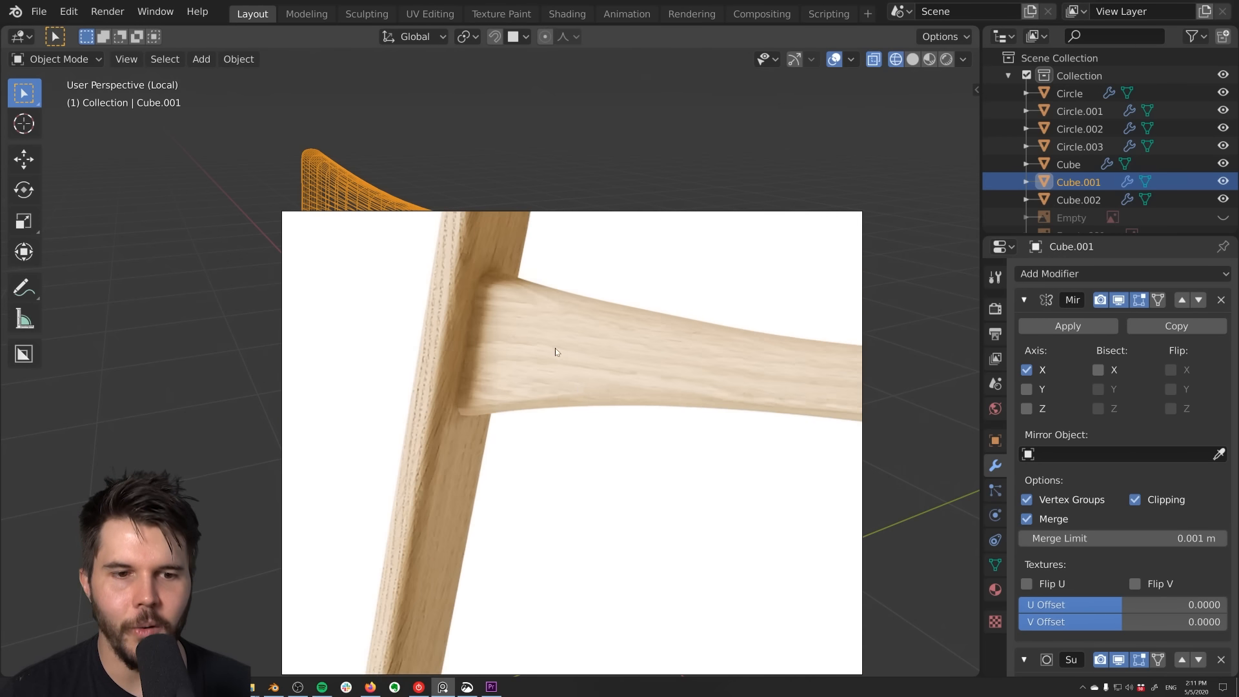
{"action": "scroll", "coordinate": [537, 333], "scroll_direction": "up", "scroll_amount": 2}
Switch back to Blender, reselect the front crossbar and reopen its mesh for editing
{"action": "left_click", "coordinate": [587, 83]}
{"action": "scroll", "coordinate": [628, 280], "scroll_direction": "up", "scroll_amount": 2}
{"action": "left_click", "coordinate": [629, 237]}
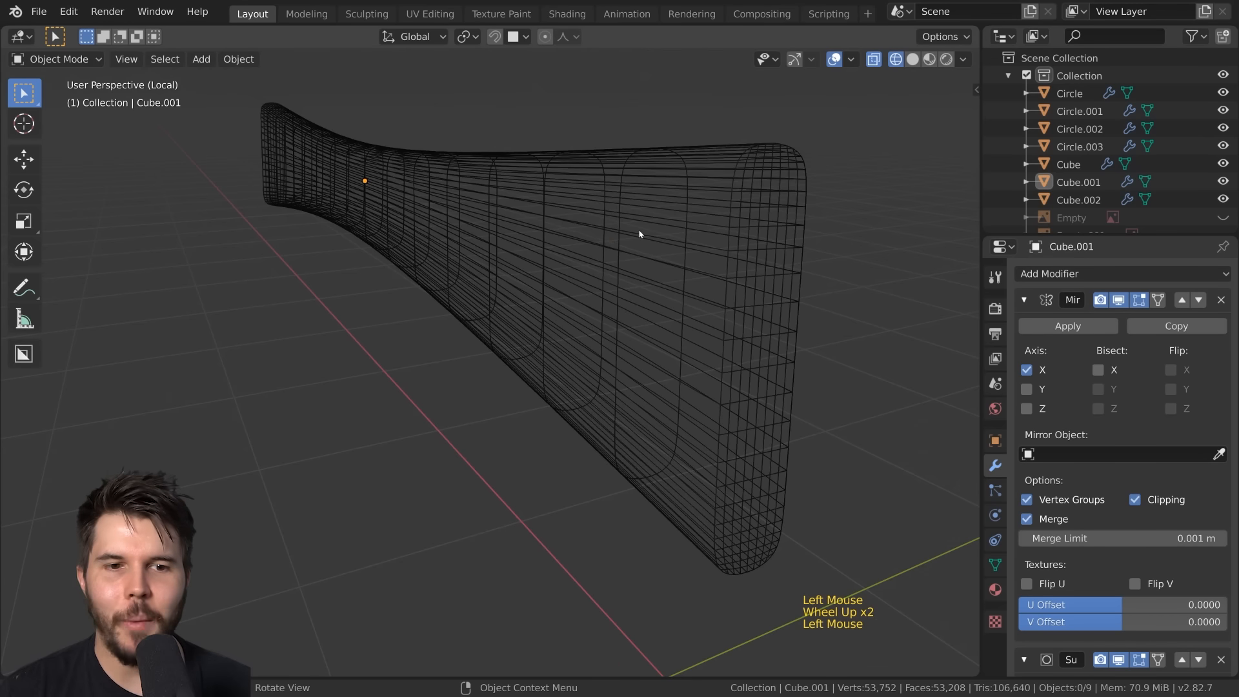
{"action": "left_click", "coordinate": [683, 205]}
{"action": "key", "text": "Tab"}
{"action": "middle_click_drag", "start_coordinate": [682, 204], "coordinate": [729, 277]}
{"action": "scroll", "coordinate": [729, 303], "scroll_direction": "down", "scroll_amount": 3}
{"action": "scroll", "coordinate": [717, 309], "scroll_direction": "up", "scroll_amount": 2}
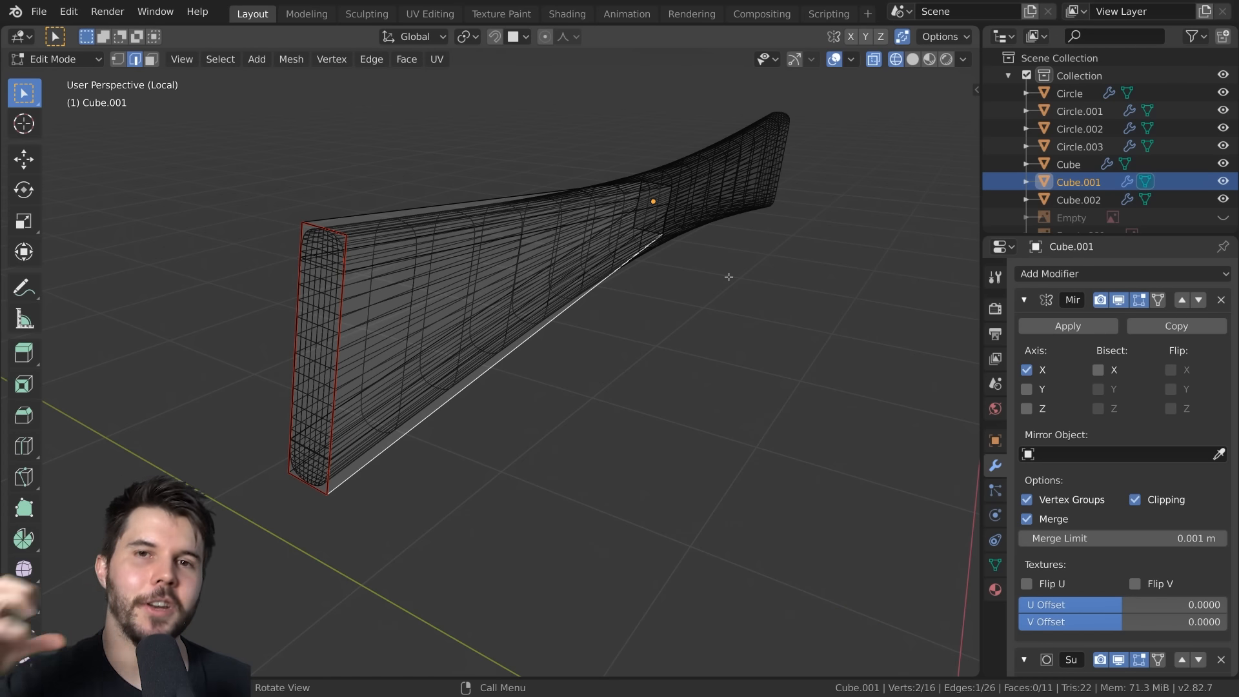
Select the crossbar's lower inner lengthwise edge and mark it as a seam
{"action": "left_click", "coordinate": [490, 189]}
{"action": "mouse_move", "coordinate": [492, 191]}
{"action": "middle_mouse_down"}
{"action": "mouse_move", "coordinate": [626, 200]}
{"action": "mouse_move", "coordinate": [507, 204]}
{"action": "middle_mouse_up"}
{"action": "left_click", "coordinate": [493, 345]}
{"action": "left_click", "coordinate": [542, 371]}
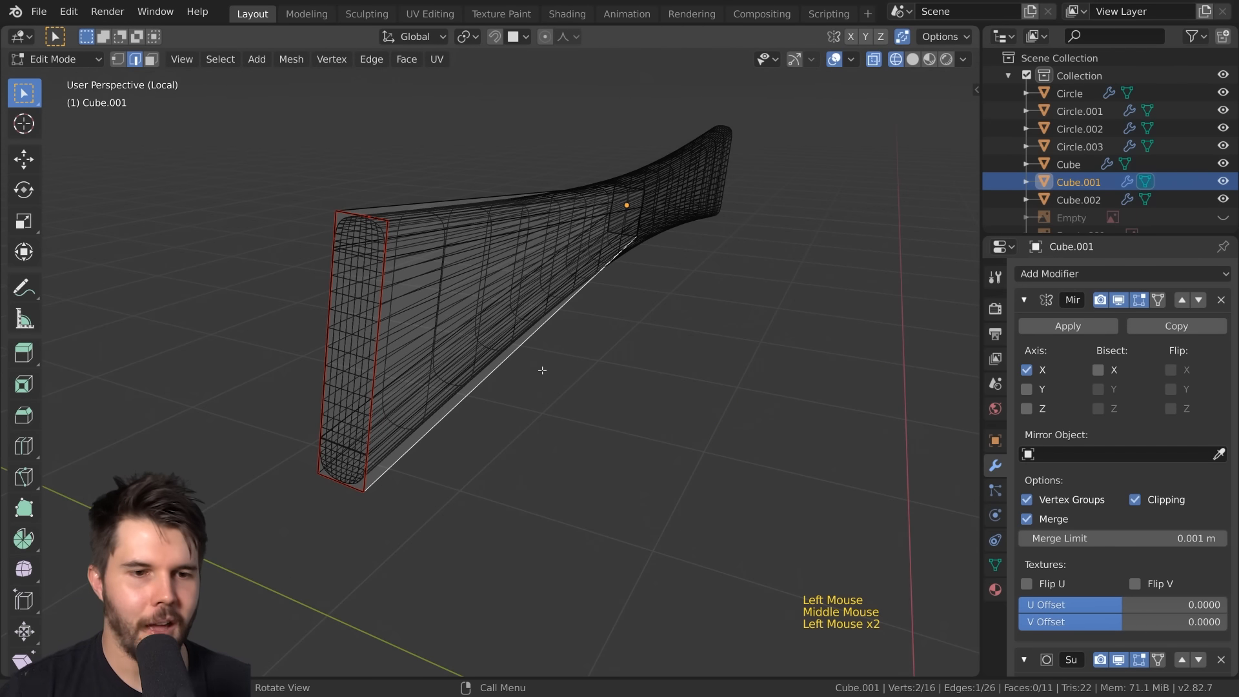
{"action": "middle_click_drag", "start_coordinate": [542, 371], "coordinate": [614, 374]}
{"action": "key", "text": "ctrl+e"}
{"action": "left_click", "coordinate": [706, 338]}
{"action": "middle_click_drag", "start_coordinate": [707, 338], "coordinate": [545, 299]}
Compare the crossbar in object and edit mode to check the seams on the editable and mirrored halves
{"action": "key", "text": "a"}
{"action": "scroll", "coordinate": [533, 320], "scroll_direction": "down", "scroll_amount": 4}
{"action": "key", "text": "Tab"}
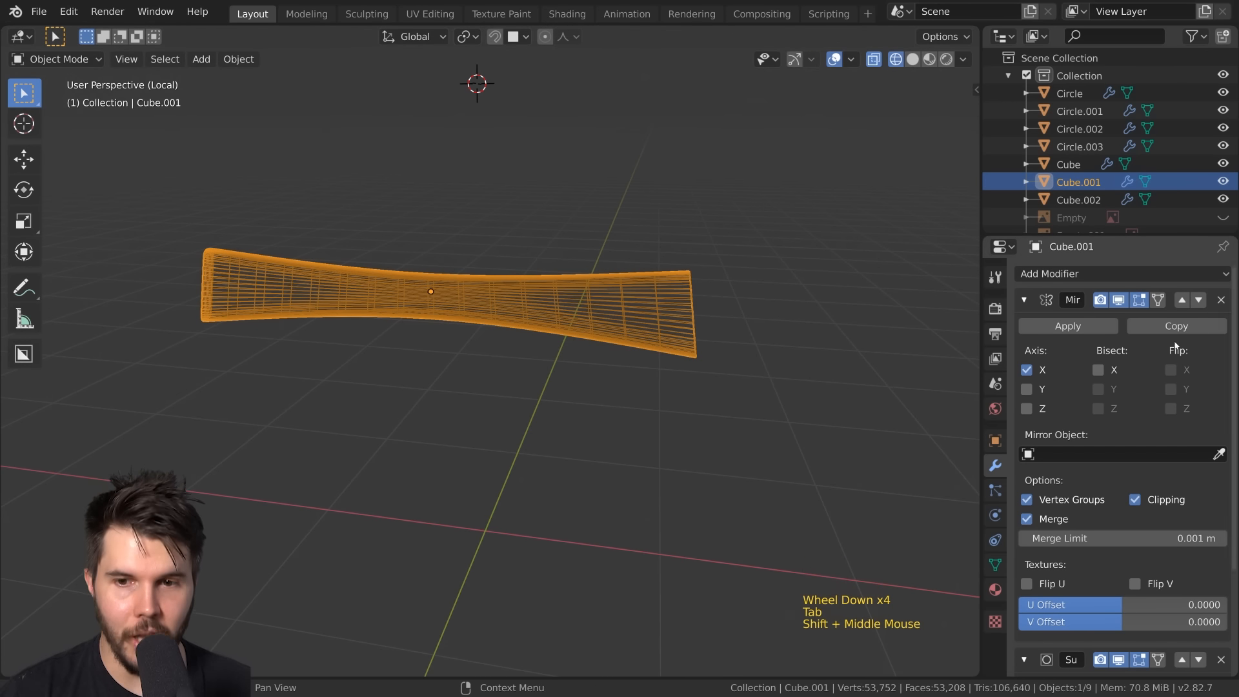
{"action": "key", "text": "Tab"}
{"action": "scroll", "coordinate": [623, 332], "scroll_direction": "up", "scroll_amount": 2}
{"action": "key", "text": "alt+a"}
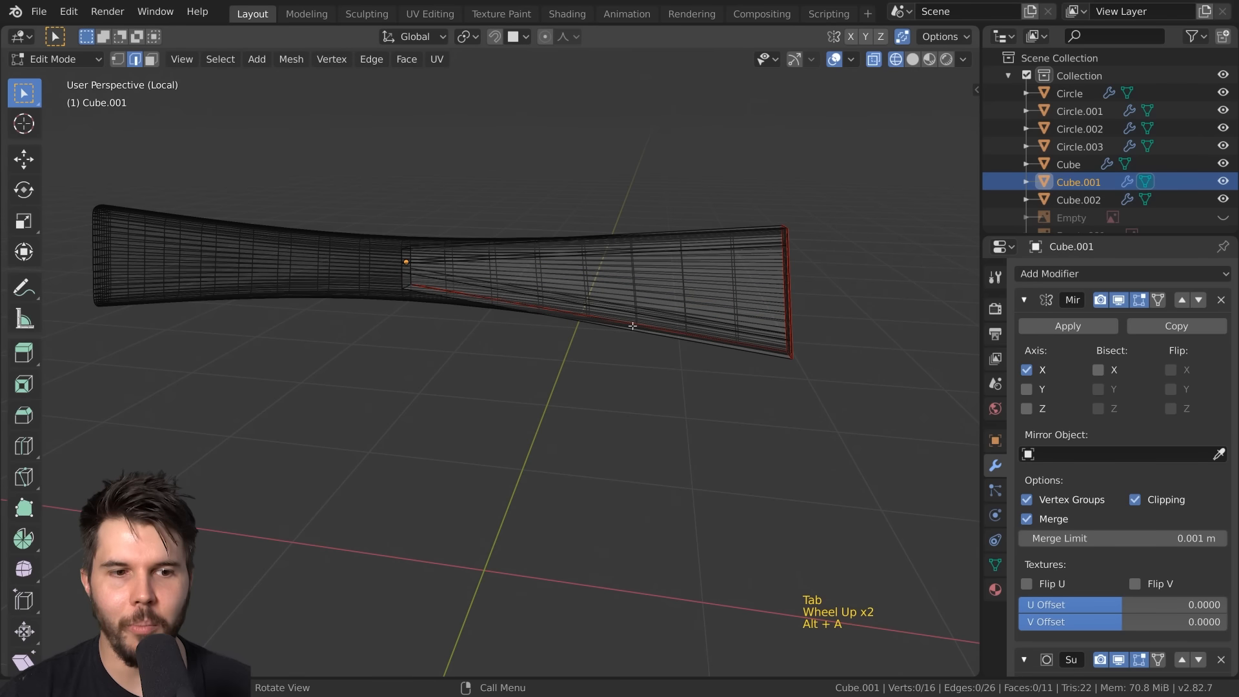
{"action": "key", "text": "Tab"}
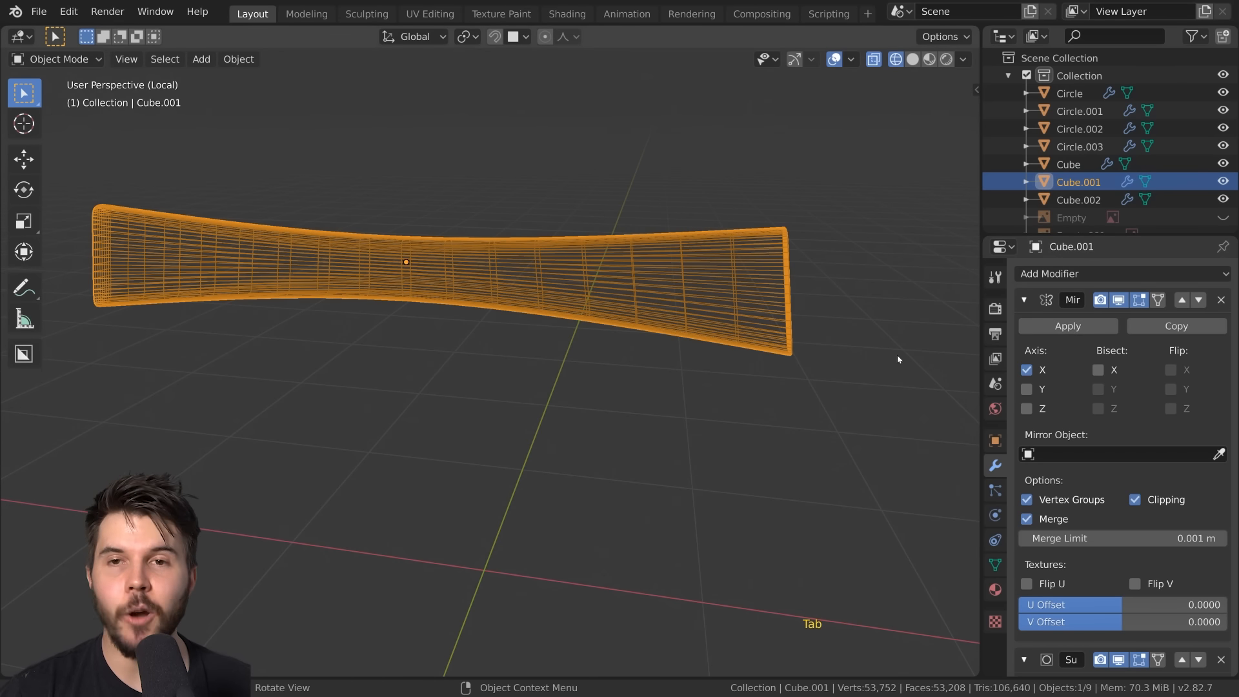
{"action": "key", "text": "Tab"}
{"action": "key", "text": "a"}
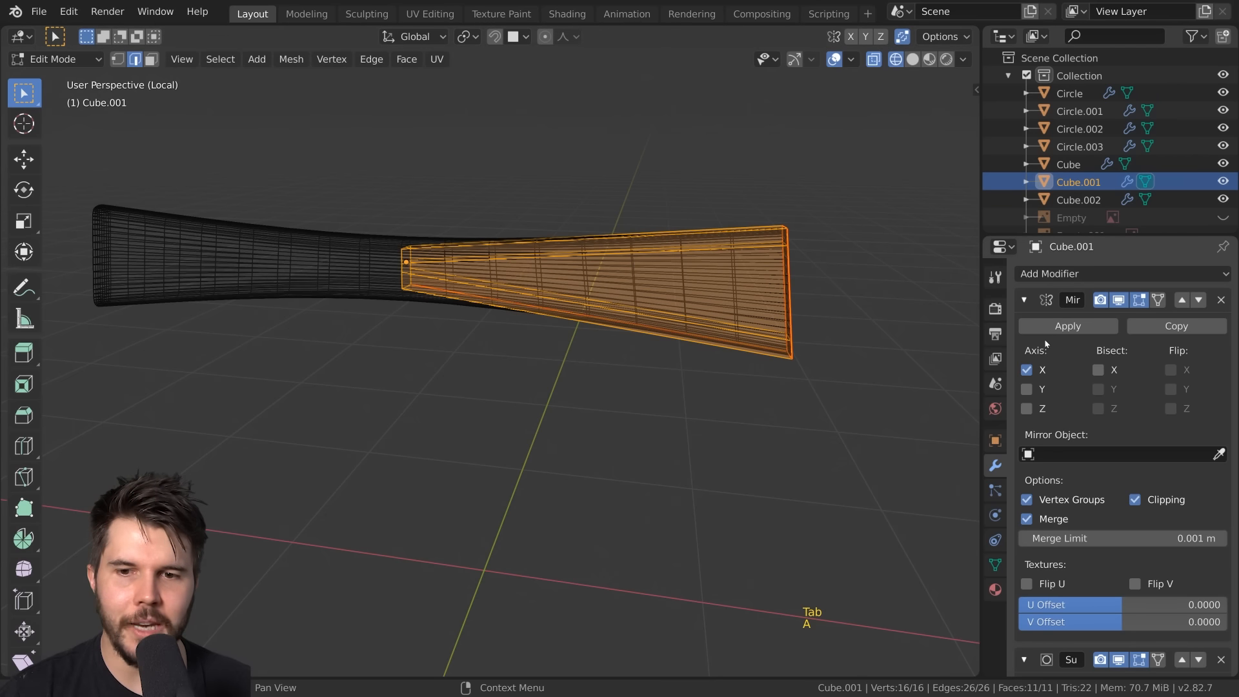
Apply the crossbar's Mirror modifier in Object Mode and reopen the mesh for editing
{"action": "left_click", "coordinate": [1056, 330]}
{"action": "left_click", "coordinate": [690, 297]}
{"action": "key", "text": "Tab"}
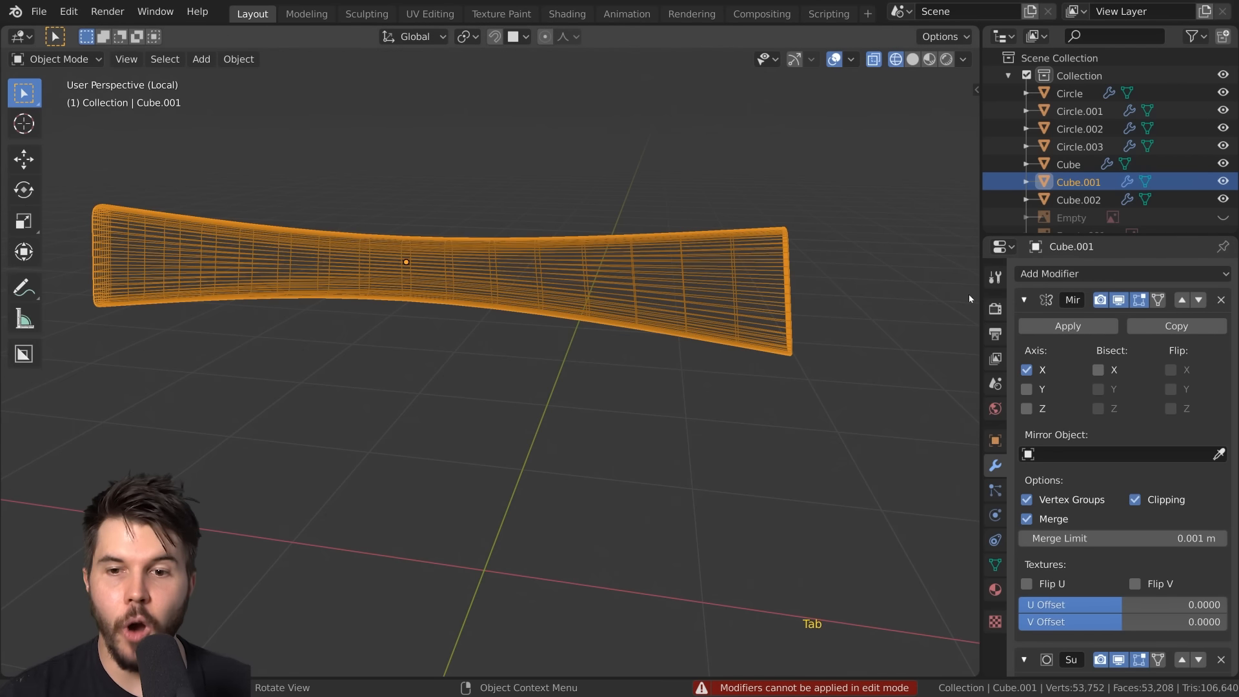
{"action": "left_click", "coordinate": [1068, 326]}
{"action": "key", "text": "Tab"}
Try moving the end-cap face on the crossbar's formerly mirrored half in face selection mode
{"action": "middle_click_drag", "start_coordinate": [733, 329], "coordinate": [652, 324]}
{"action": "scroll", "coordinate": [665, 331], "scroll_direction": "down", "scroll_amount": 3}
{"action": "left_click", "coordinate": [652, 324]}
{"action": "left_click", "coordinate": [379, 312]}
{"action": "key", "text": "3"}
{"action": "left_click", "coordinate": [341, 315]}
{"action": "key", "text": "g"}
{"action": "right_click", "coordinate": [422, 250]}
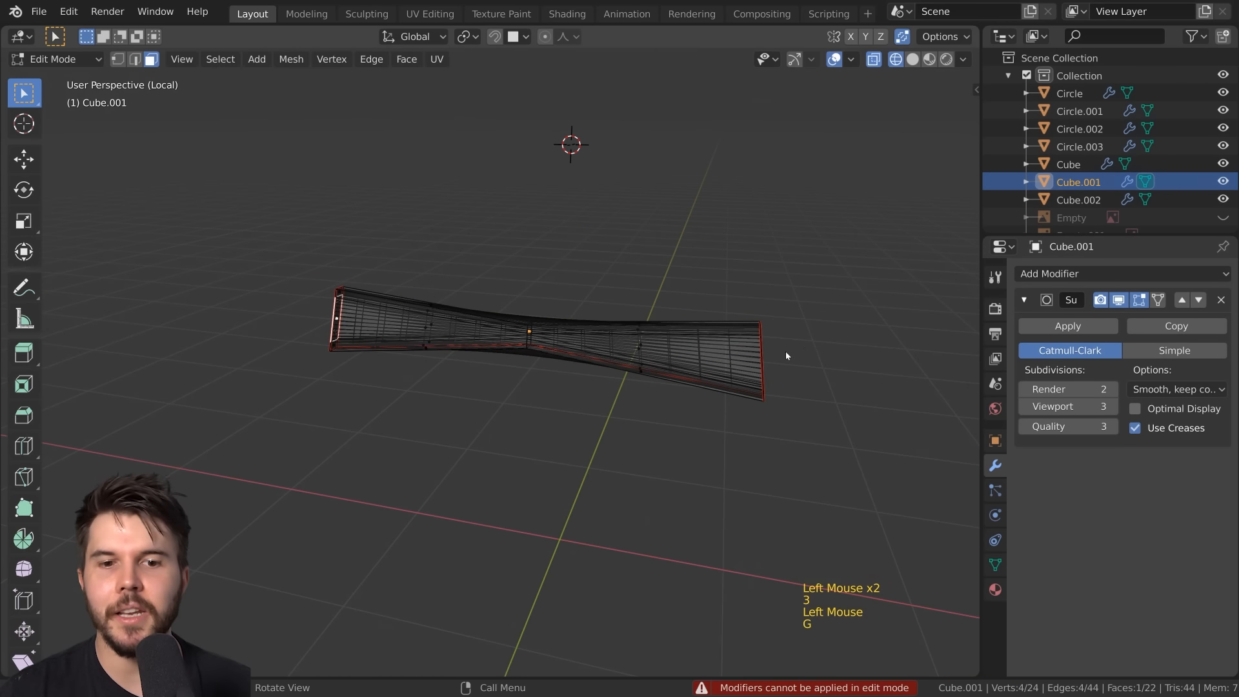
Bring back the full chair and switch to the UV Editing workspace with the front crossbar's mesh in view
{"action": "key", "text": "Tab"}
{"action": "key", "text": "KP_Divide"}
{"action": "scroll", "coordinate": [706, 172], "scroll_direction": "down", "scroll_amount": 1}
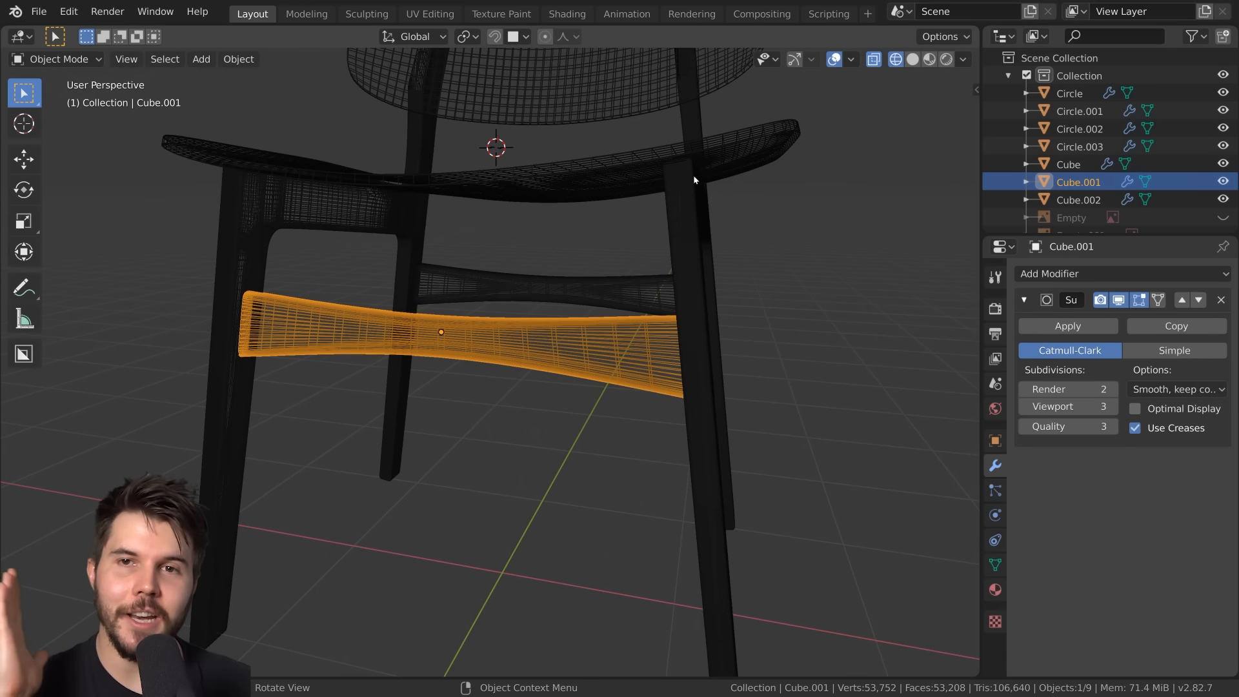
{"action": "middle_click_drag", "start_coordinate": [552, 238], "coordinate": [581, 284]}
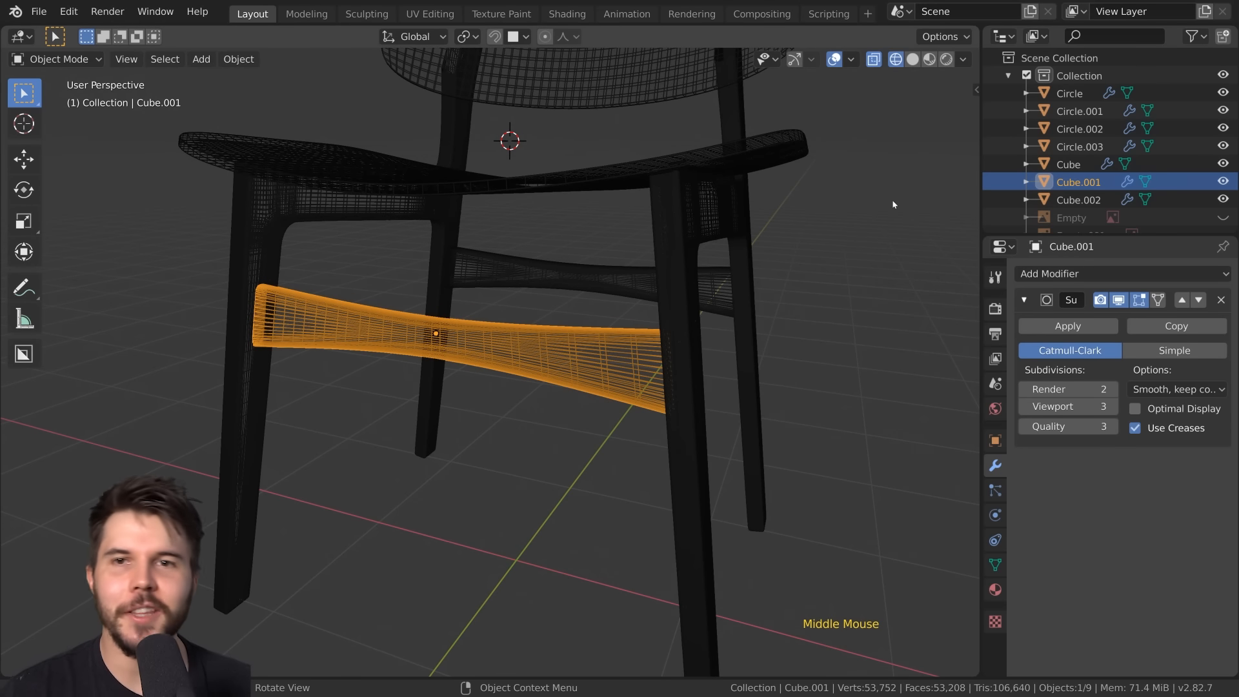
{"action": "left_click", "coordinate": [429, 14]}
{"action": "scroll", "coordinate": [258, 400], "scroll_direction": "up", "scroll_amount": 5}
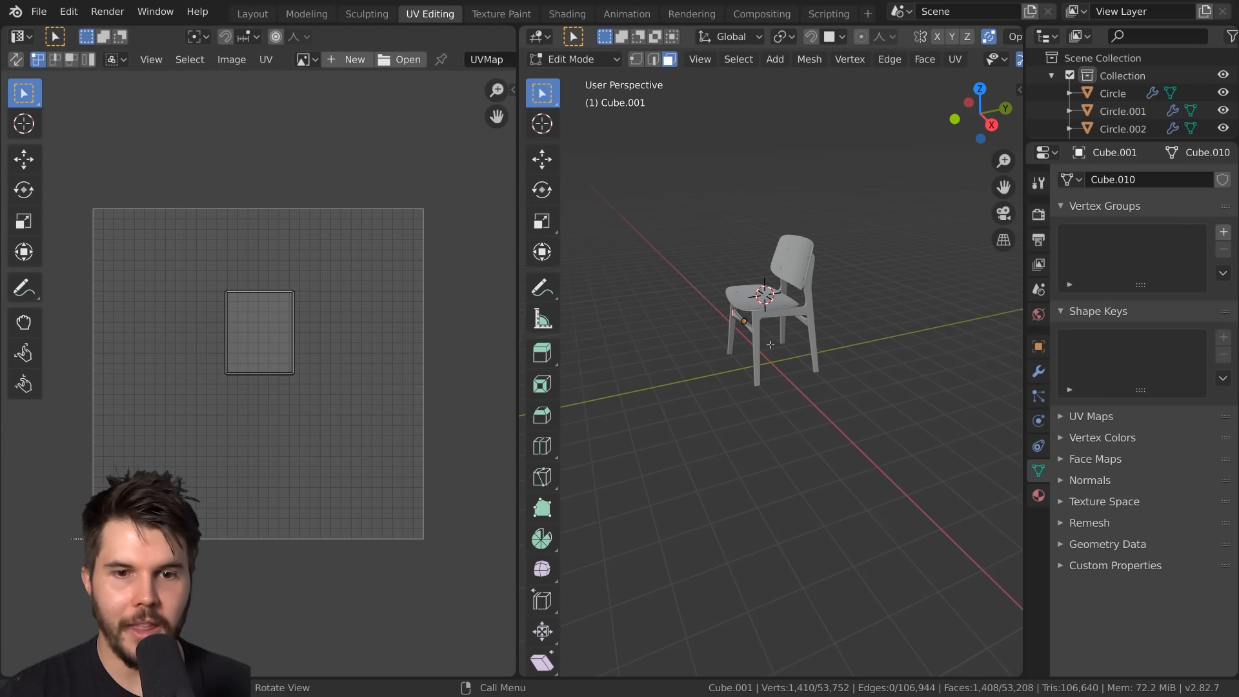
{"action": "scroll", "coordinate": [770, 345], "scroll_direction": "up", "scroll_amount": 7}
{"action": "middle_click_drag", "start_coordinate": [772, 338], "coordinate": [821, 310]}
{"action": "middle_click_drag", "start_coordinate": [821, 310], "coordinate": [803, 383], "text": "shift"}
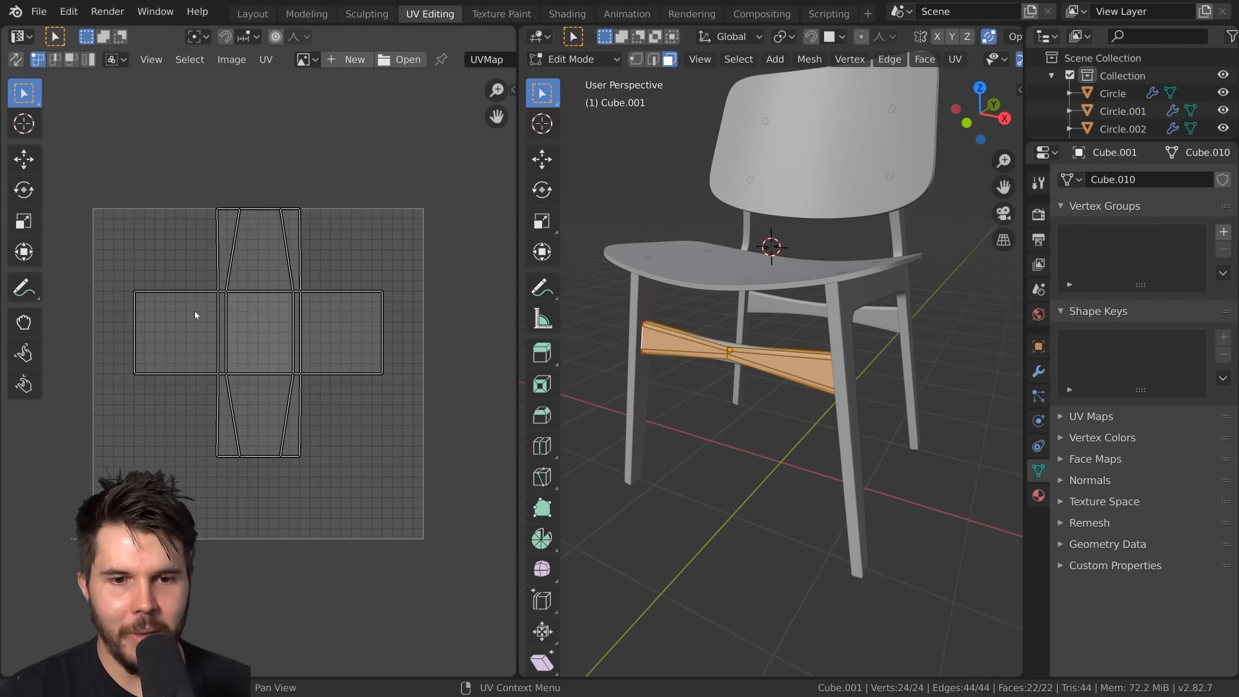
Unwrap all faces of the front crossbar using its marked seams
{"action": "scroll", "coordinate": [196, 313], "scroll_direction": "up", "scroll_amount": 4}
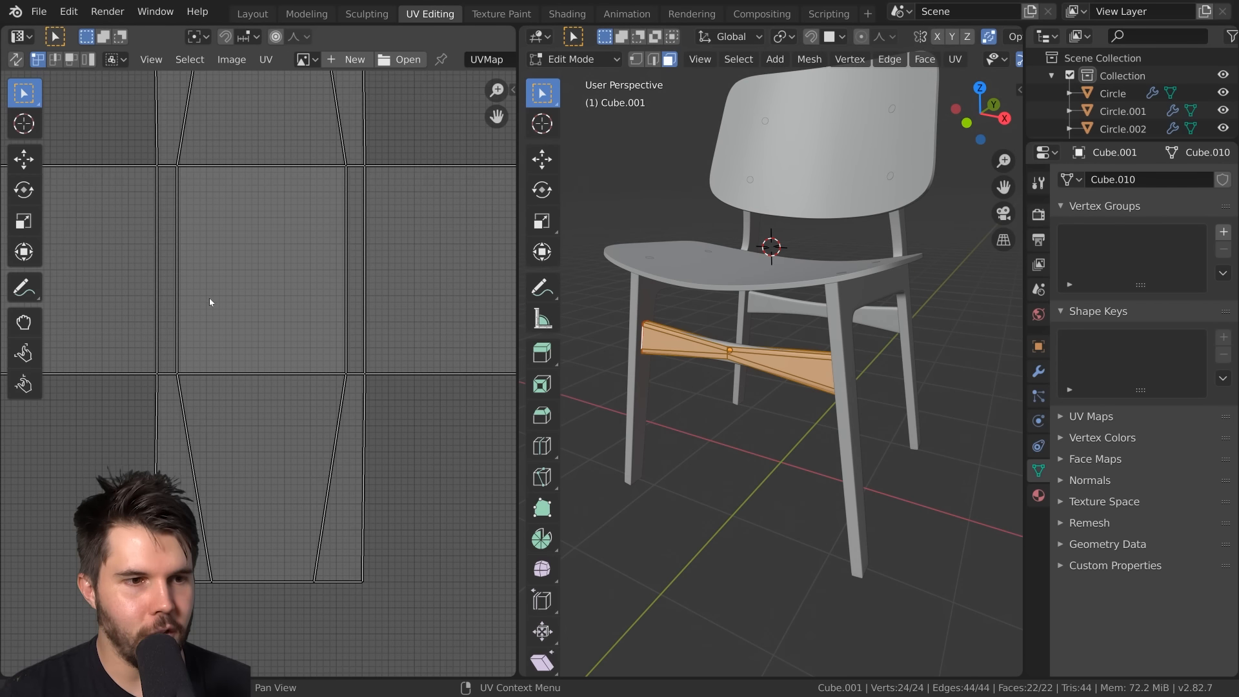
{"action": "scroll", "coordinate": [205, 306], "scroll_direction": "down", "scroll_amount": 6}
{"action": "scroll", "coordinate": [328, 336], "scroll_direction": "up", "scroll_amount": 2}
{"action": "middle_click_drag", "start_coordinate": [188, 291], "coordinate": [219, 256], "text": "shift"}
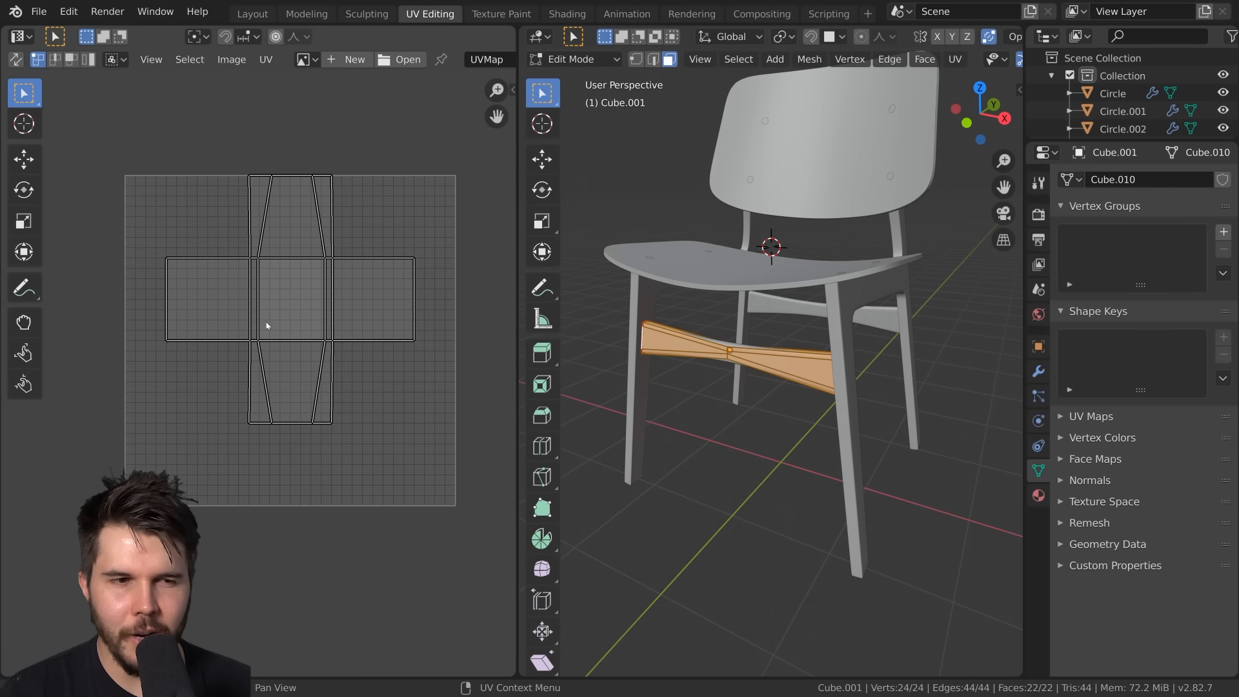
{"action": "scroll", "coordinate": [781, 342], "scroll_direction": "up", "scroll_amount": 2}
{"action": "scroll", "coordinate": [784, 343], "scroll_direction": "down", "scroll_amount": 2}
{"action": "scroll", "coordinate": [764, 339], "scroll_direction": "up", "scroll_amount": 5}
{"action": "middle_click_drag", "start_coordinate": [779, 343], "coordinate": [606, 334]}
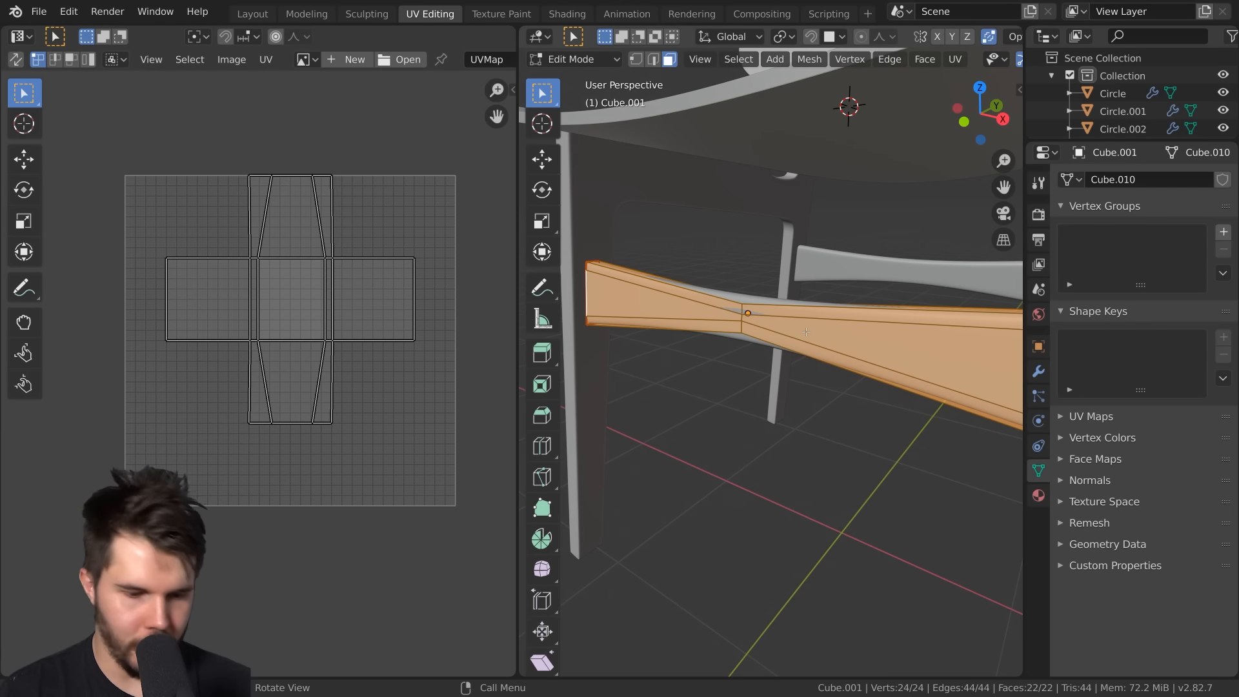
{"action": "middle_click_drag", "start_coordinate": [833, 368], "coordinate": [843, 311]}
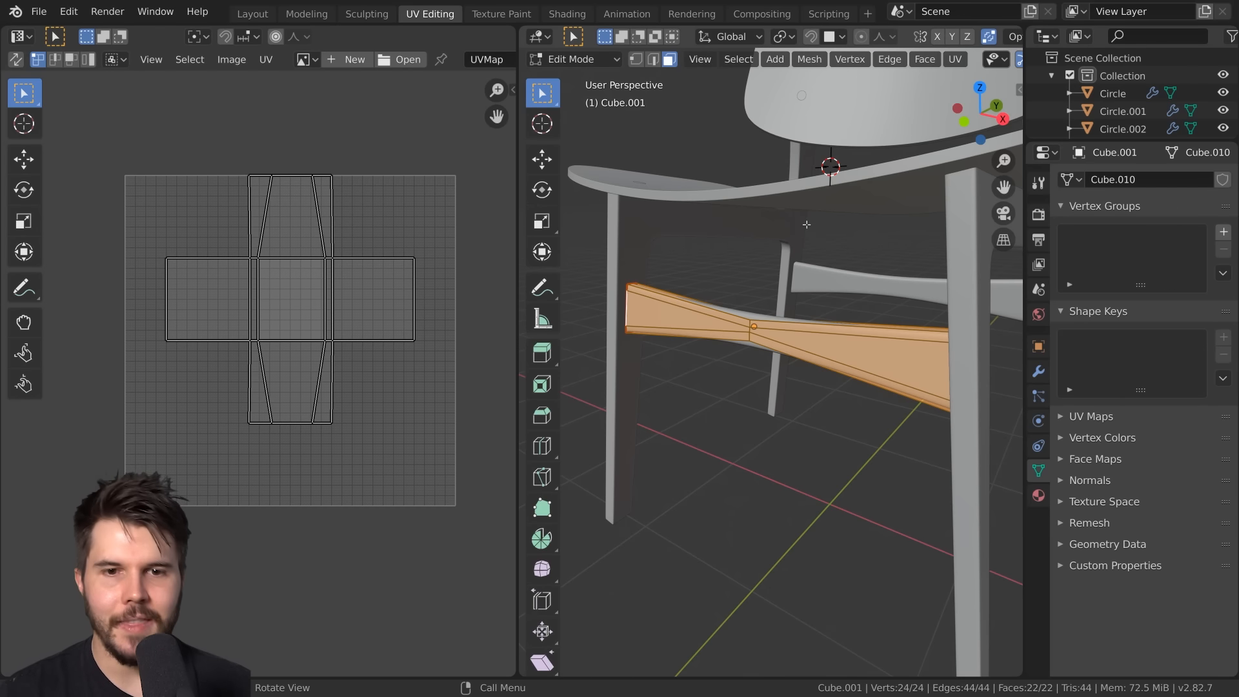
{"action": "key", "text": "u"}
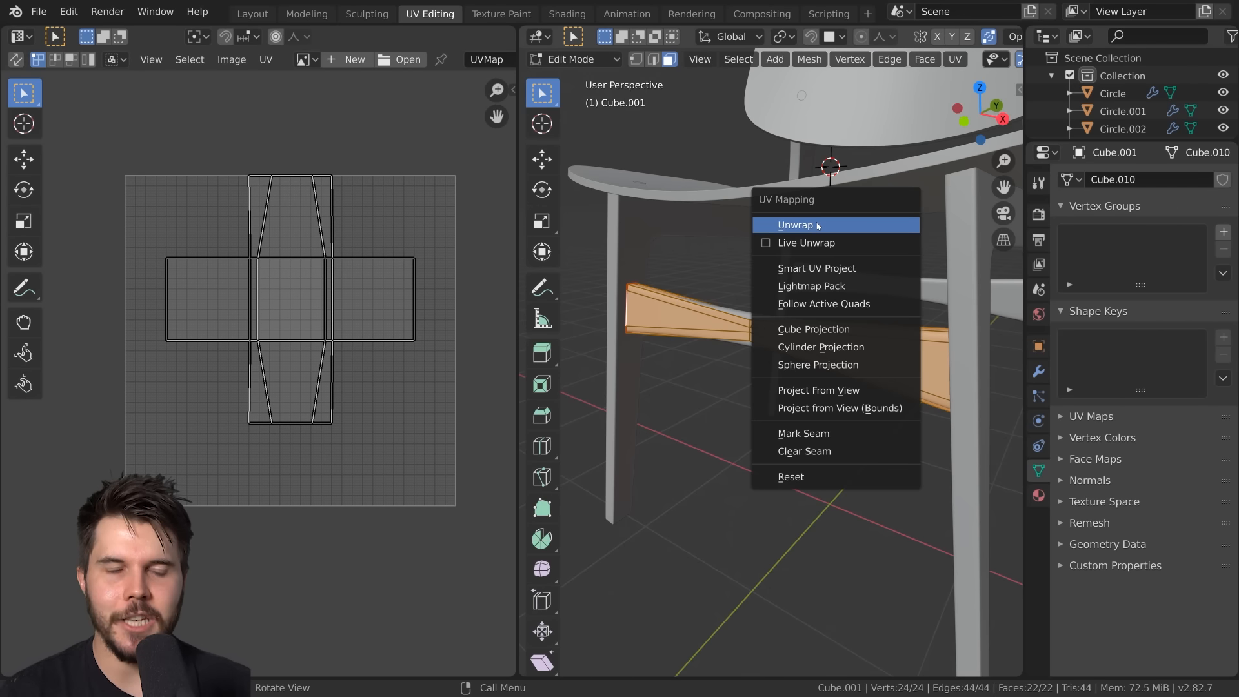
{"action": "left_click", "coordinate": [816, 224]}
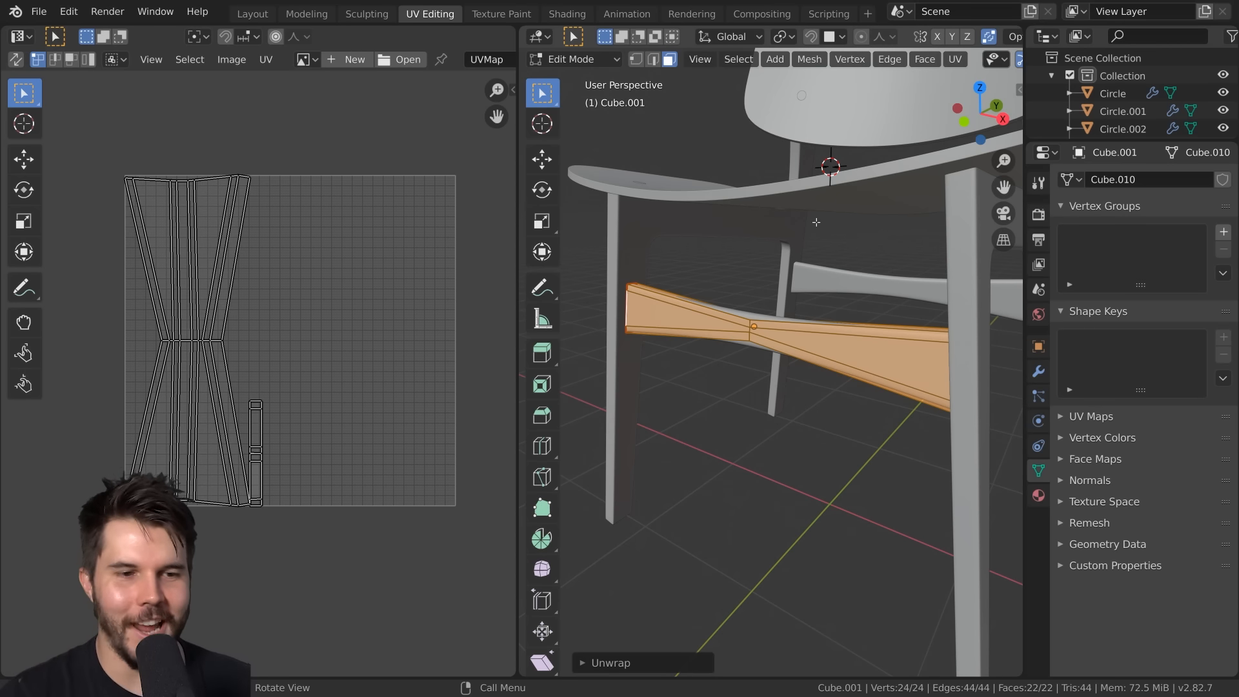
Examine the unwrapped UV islands against the front crossbar's shape on the chair
{"action": "scroll", "coordinate": [813, 222], "scroll_direction": "up", "scroll_amount": 2}
{"action": "middle_click_drag", "start_coordinate": [807, 293], "coordinate": [735, 313], "text": "shift"}
{"action": "key", "text": "Tab"}
{"action": "key", "text": "Tab"}
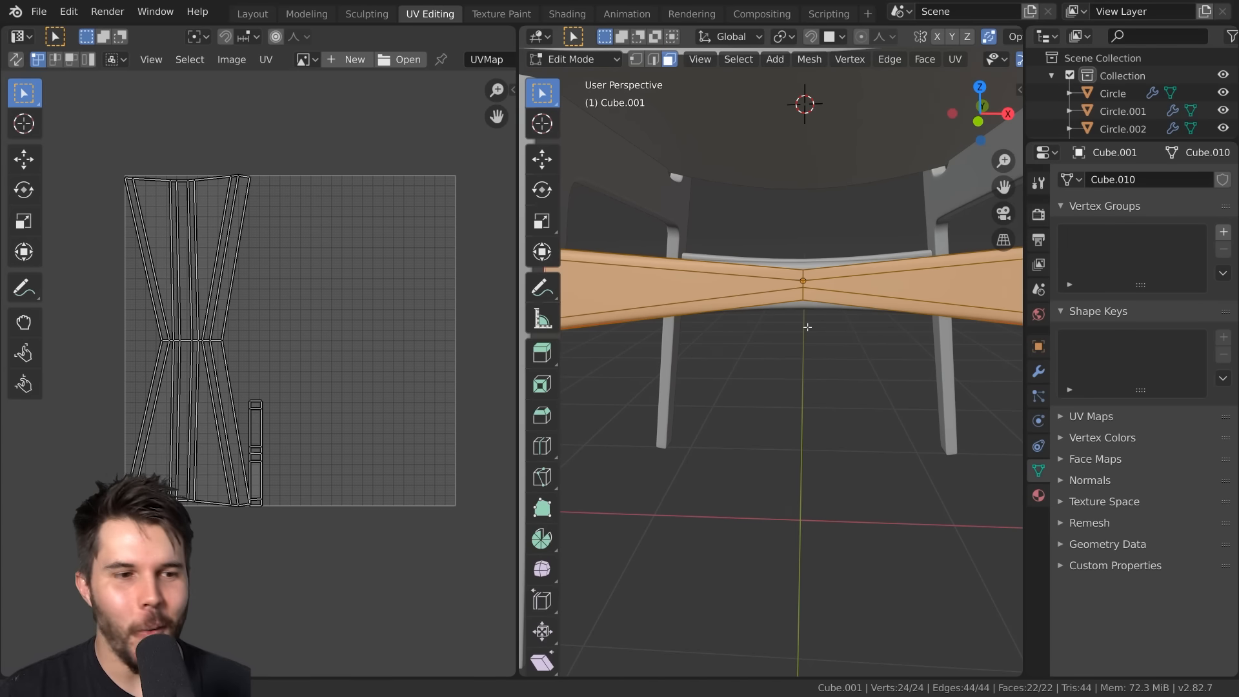
{"action": "scroll", "coordinate": [266, 391], "scroll_direction": "up", "scroll_amount": 2}
{"action": "middle_click_drag", "start_coordinate": [258, 417], "coordinate": [373, 399], "text": "shift"}
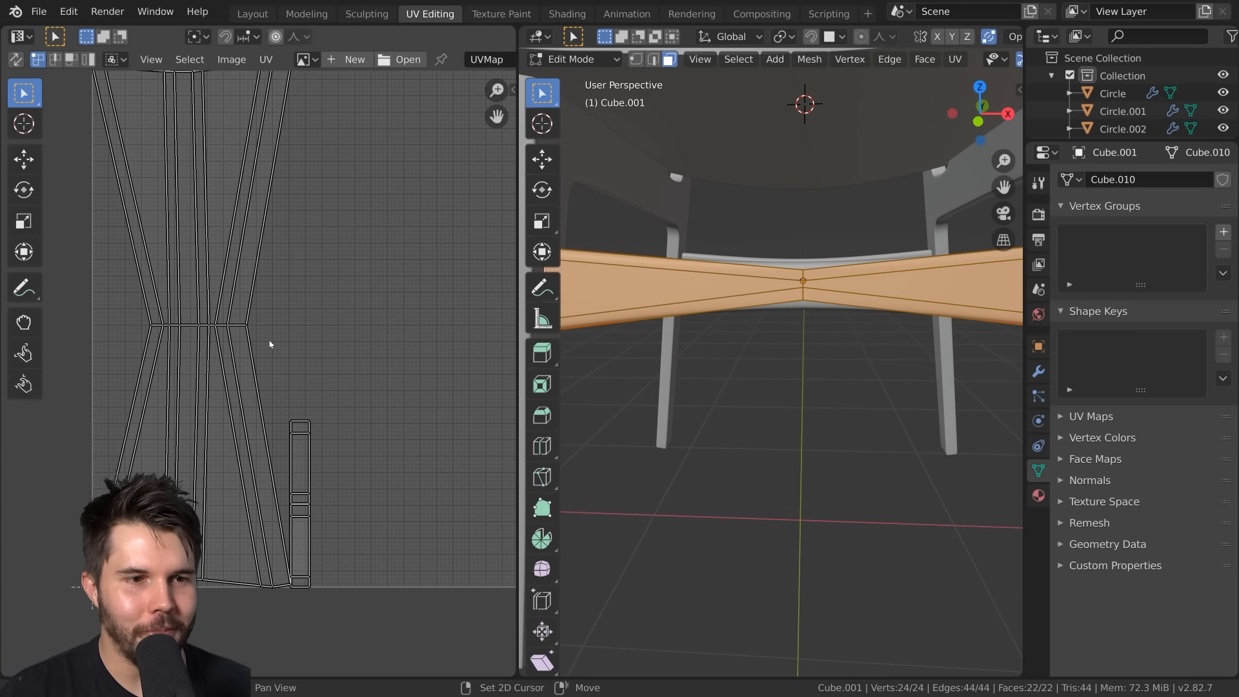
{"action": "scroll", "coordinate": [757, 334], "scroll_direction": "down", "scroll_amount": 3}
{"action": "key", "text": "Tab"}
{"action": "middle_click_drag", "start_coordinate": [756, 334], "coordinate": [772, 357]}
{"action": "key", "text": "Tab"}
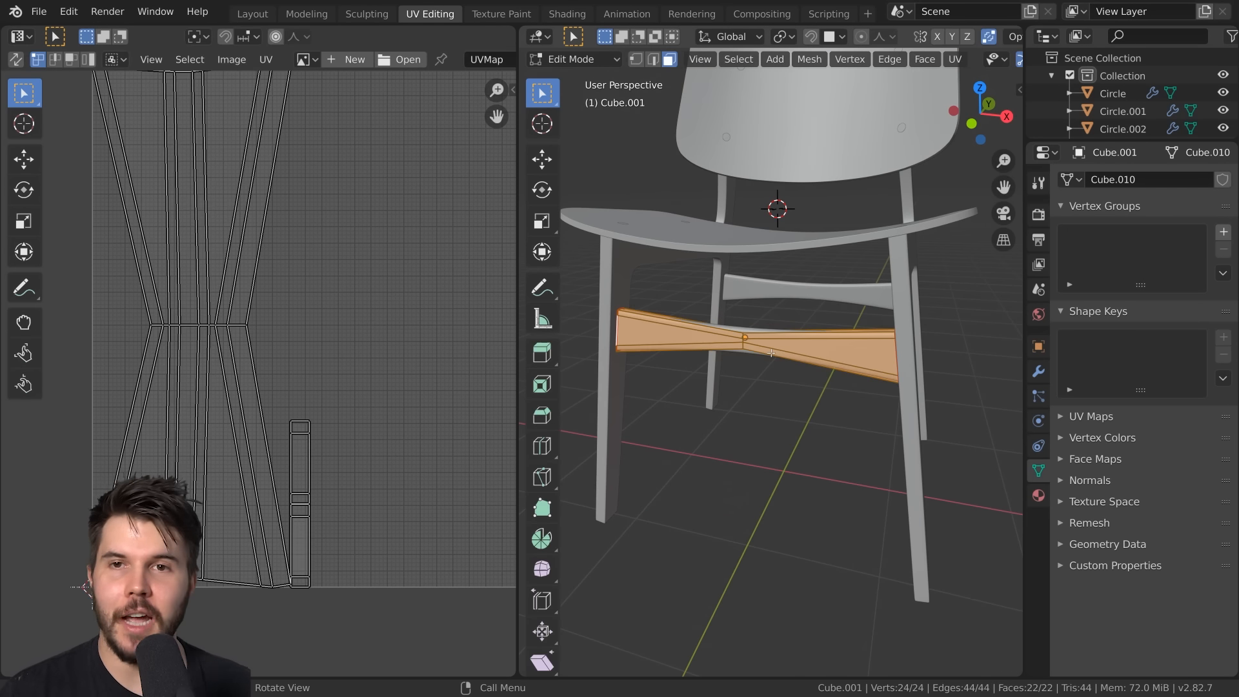
{"action": "scroll", "coordinate": [350, 400], "scroll_direction": "down", "scroll_amount": 4}
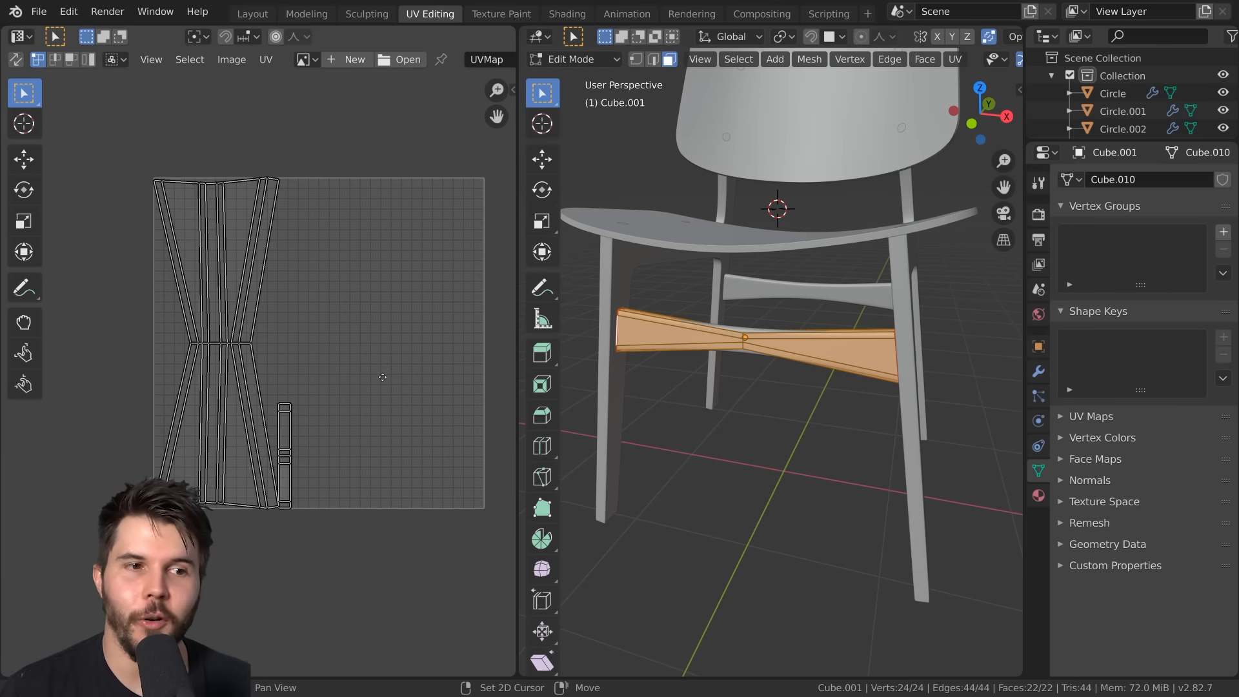
{"action": "key", "text": "Tab"}
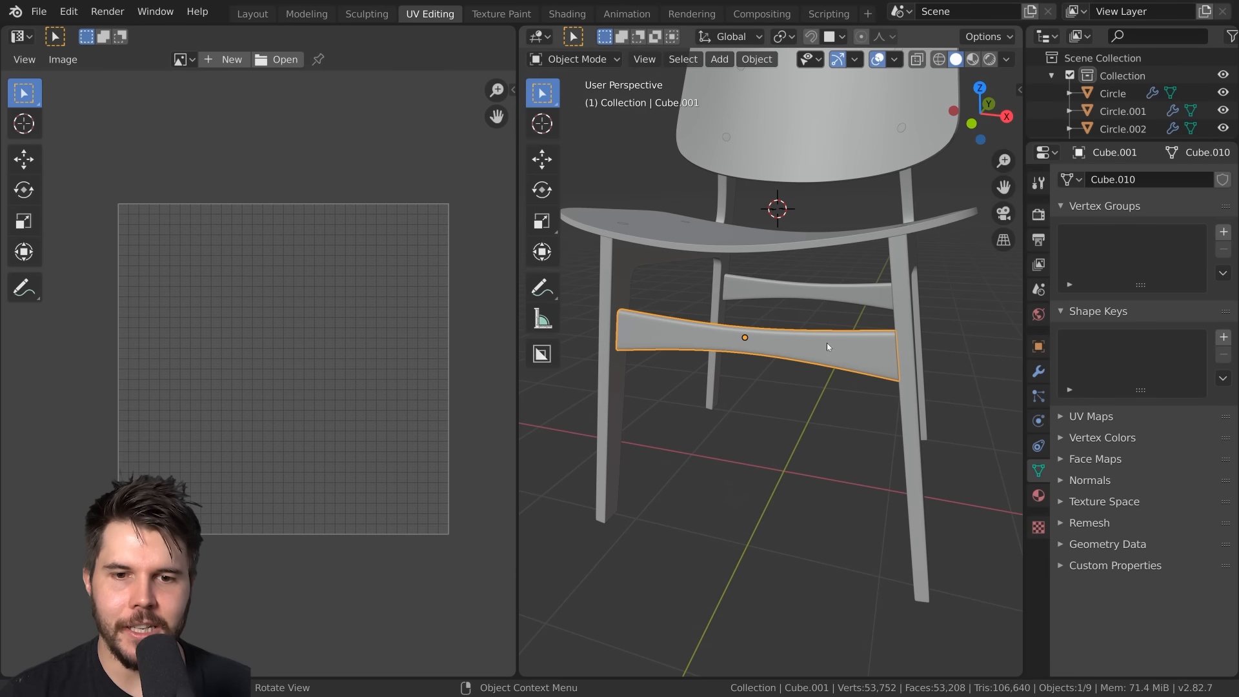
{"action": "key", "text": "Tab"}
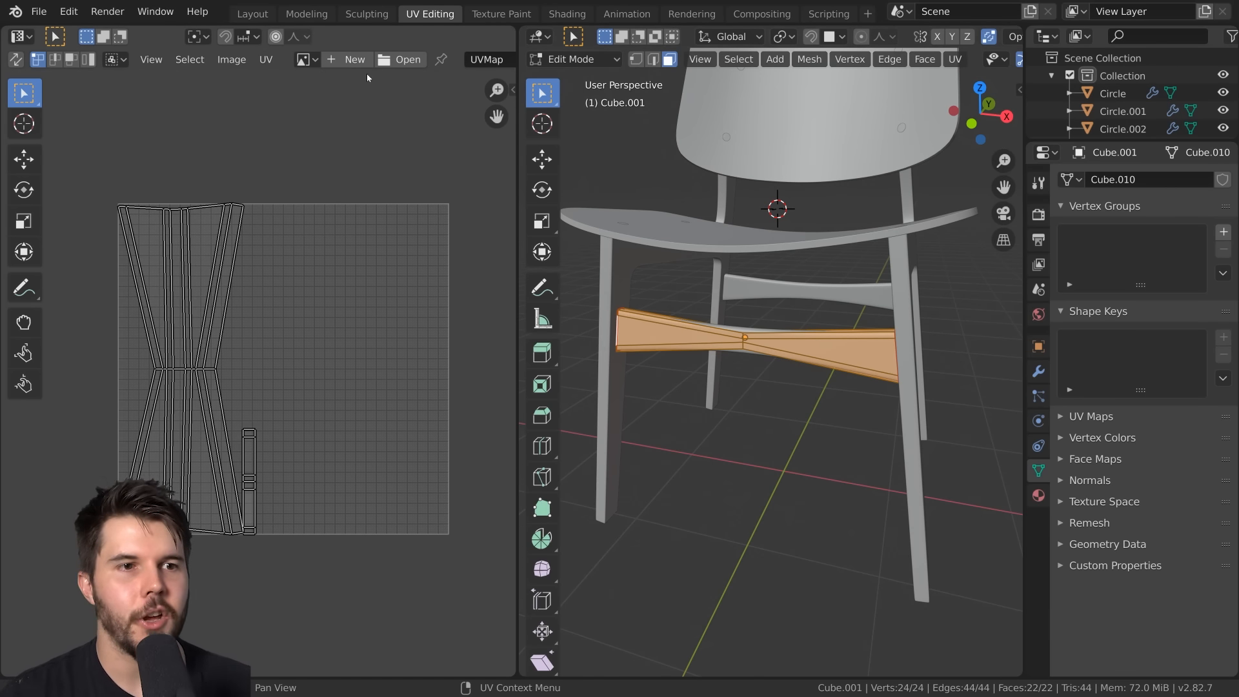
Create a new 1024 x 1024 px image named Untitled behind the crossbar's UVs, using the UV Grid generated type
{"action": "scroll", "coordinate": [287, 253], "scroll_direction": "up", "scroll_amount": 2}
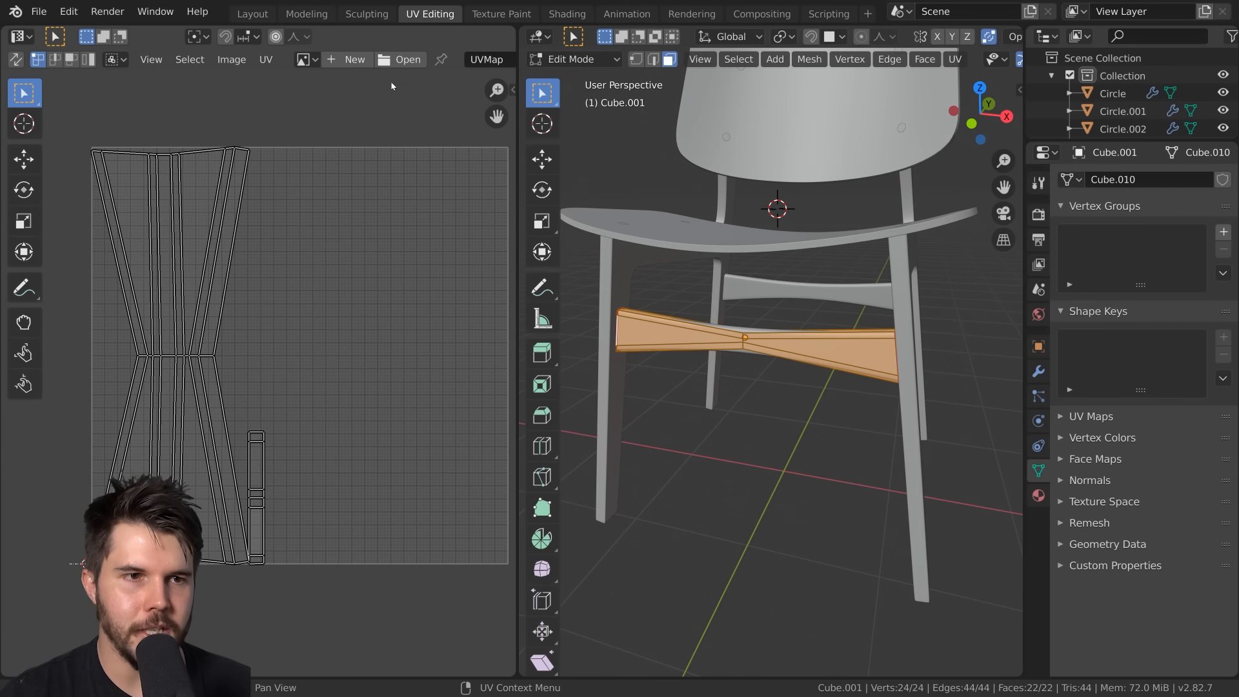
{"action": "left_click", "coordinate": [356, 63]}
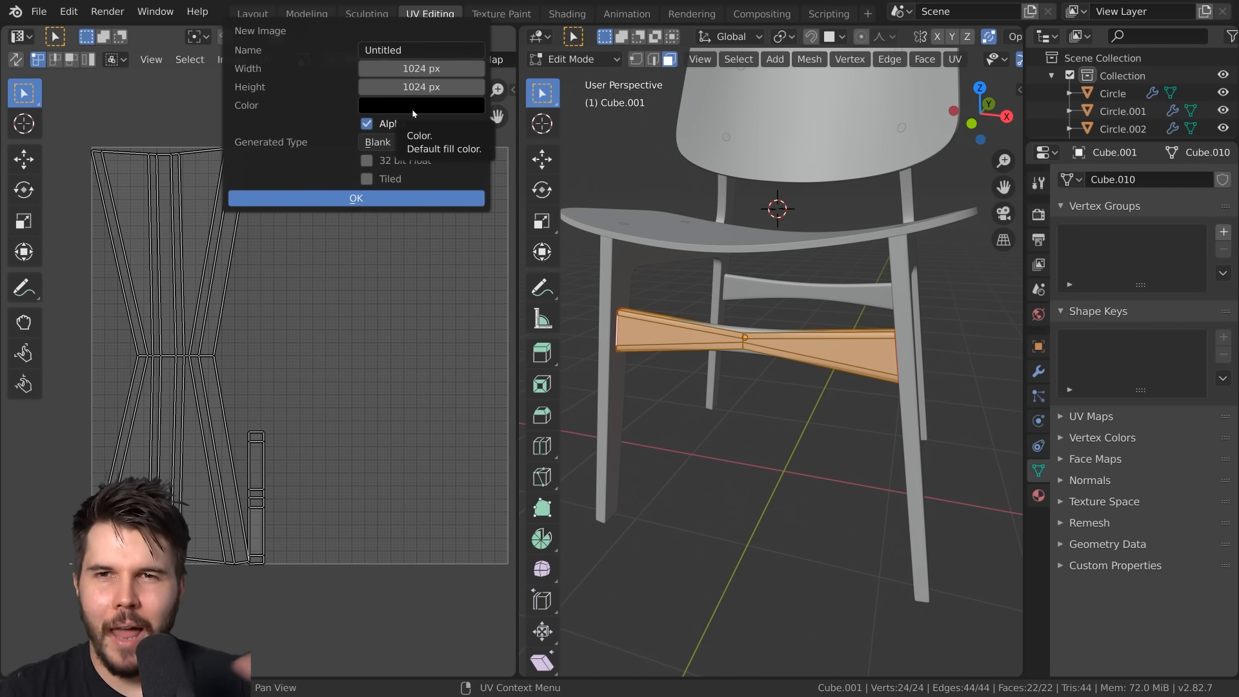
{"action": "left_click", "coordinate": [398, 145]}
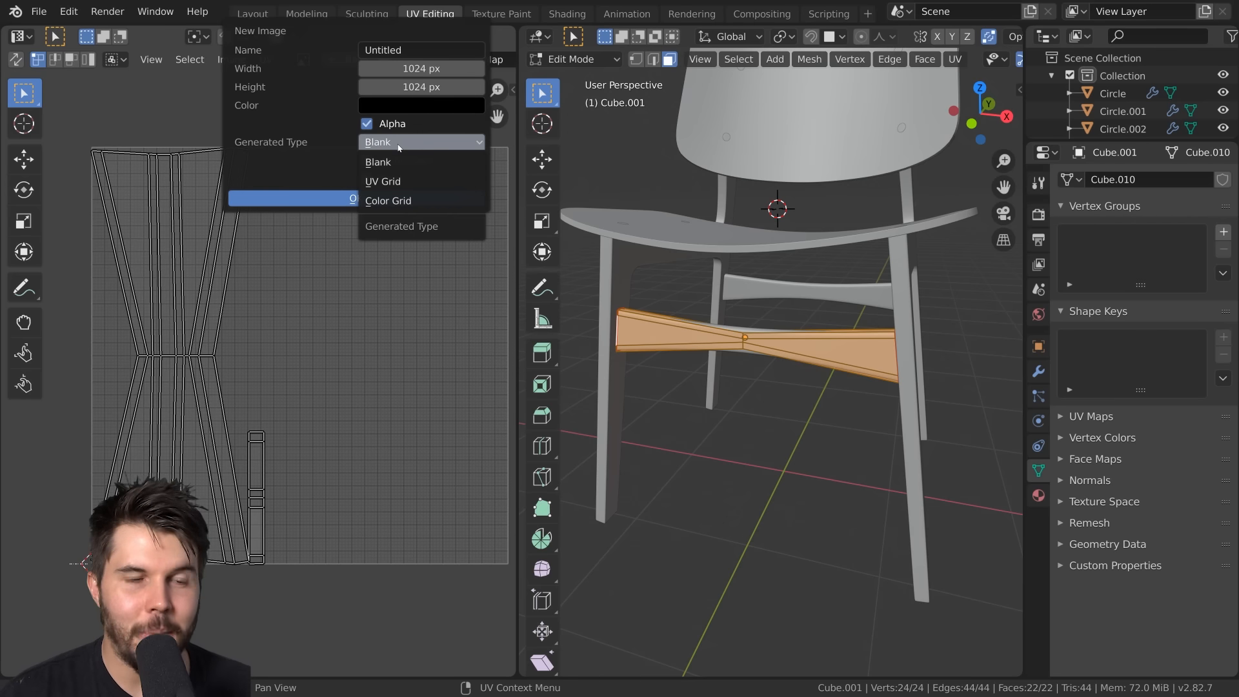
{"action": "left_click", "coordinate": [410, 183]}
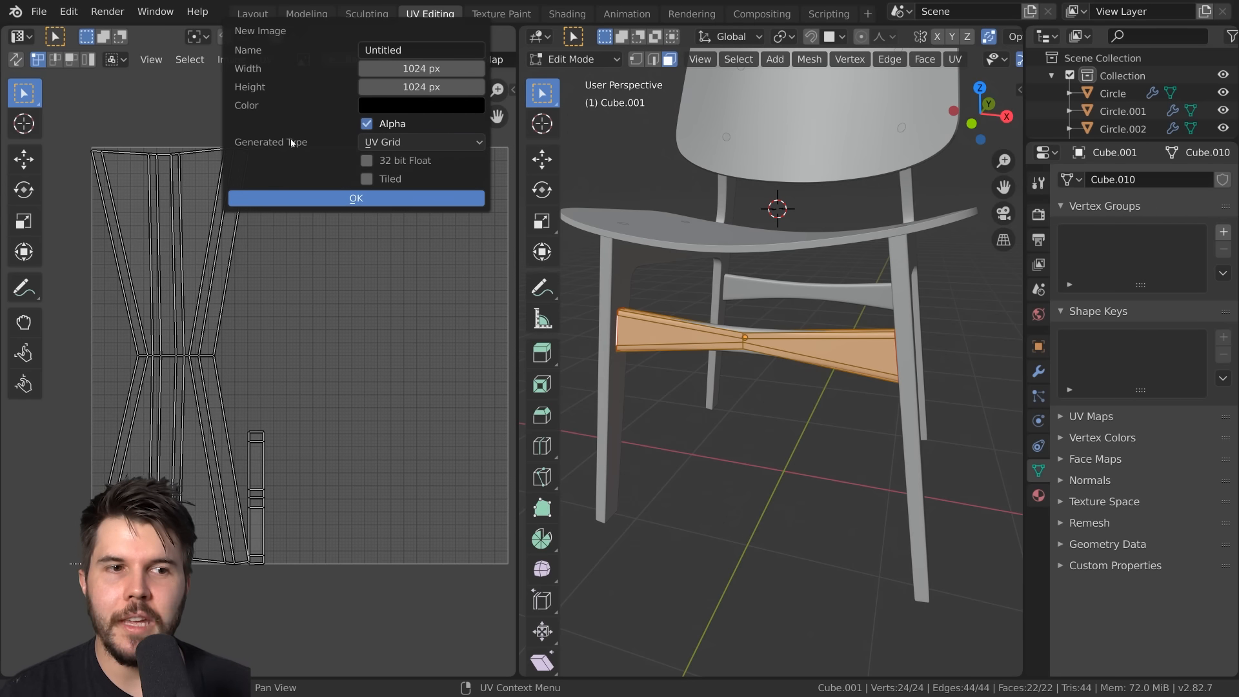
{"action": "left_click", "coordinate": [340, 201]}
{"action": "scroll", "coordinate": [336, 213], "scroll_direction": "down", "scroll_amount": 3}
{"action": "scroll", "coordinate": [307, 325], "scroll_direction": "up", "scroll_amount": 4}
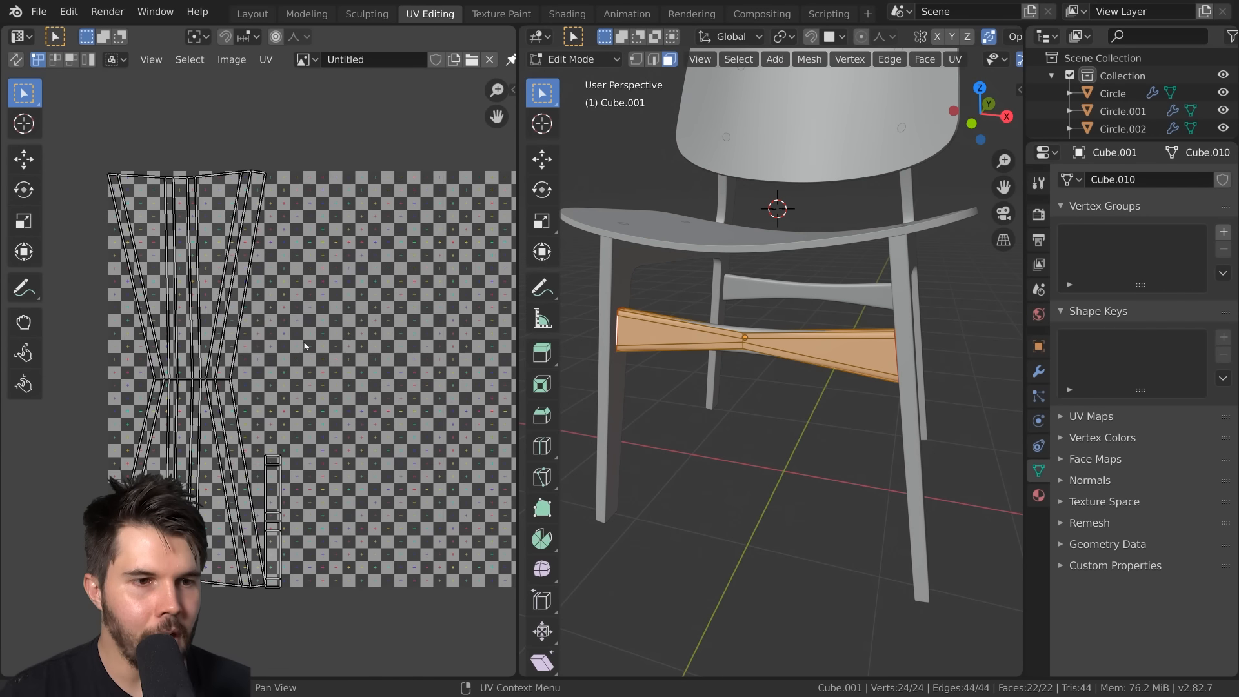
{"action": "scroll", "coordinate": [297, 327], "scroll_direction": "down", "scroll_amount": 7}
{"action": "scroll", "coordinate": [284, 331], "scroll_direction": "up", "scroll_amount": 1}
Return the front crossbar to Object Mode and give it a new material
{"action": "key", "text": "Tab"}
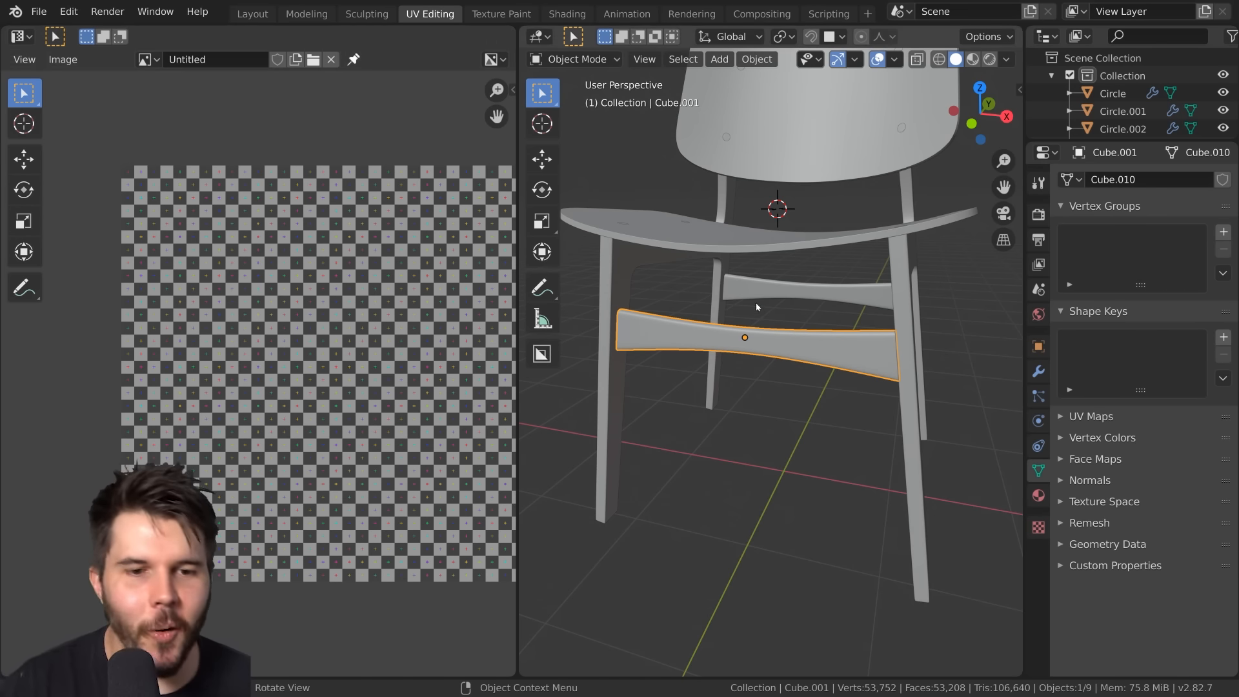
{"action": "scroll", "coordinate": [741, 332], "scroll_direction": "up", "scroll_amount": 4}
{"action": "middle_click_drag", "start_coordinate": [830, 324], "coordinate": [779, 352]}
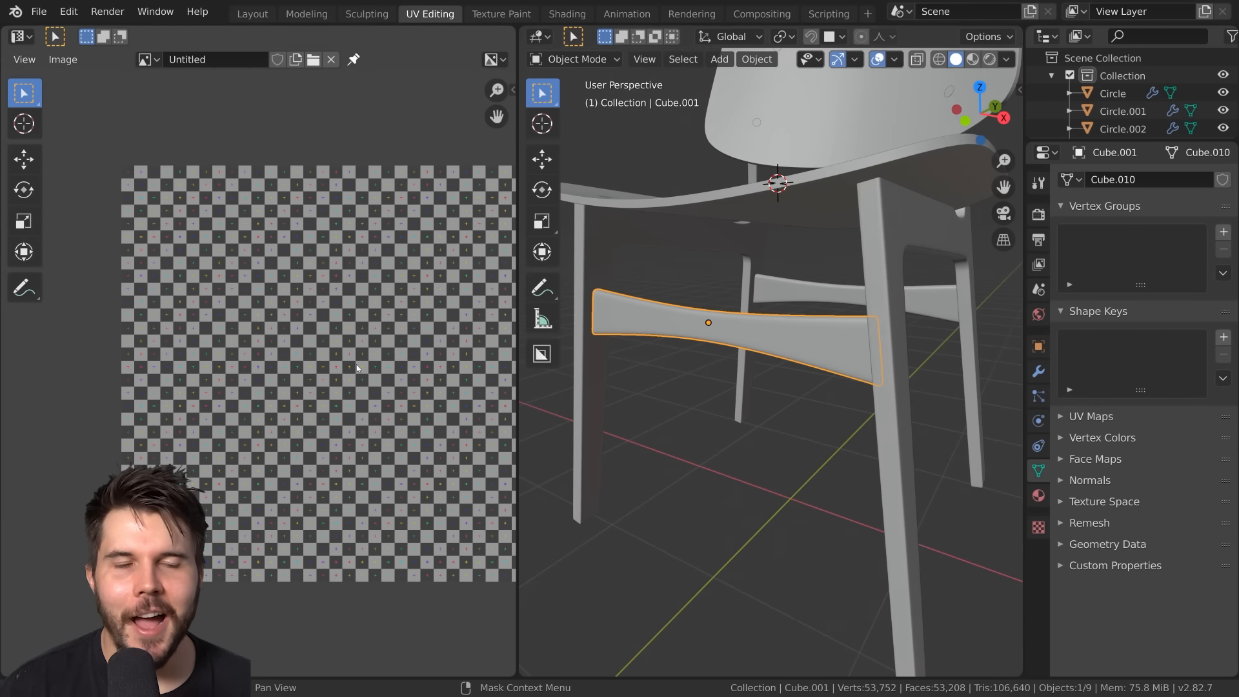
{"action": "scroll", "coordinate": [327, 324], "scroll_direction": "up", "scroll_amount": 2}
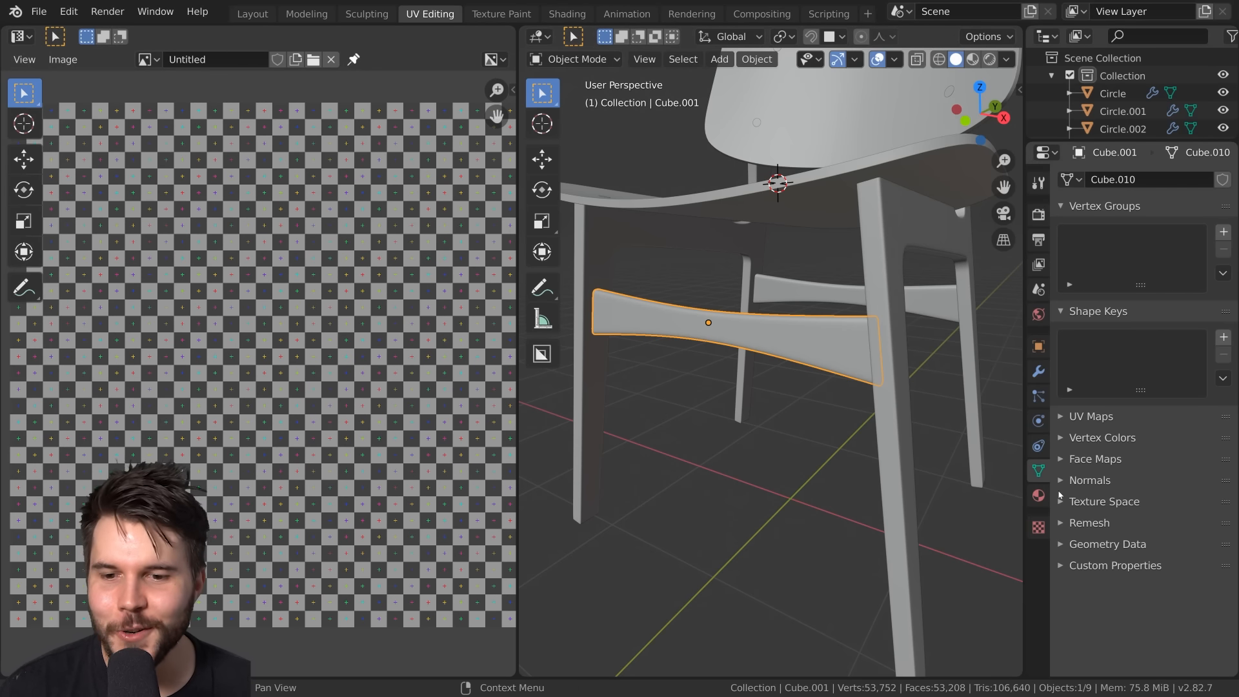
{"action": "middle_click_drag", "start_coordinate": [813, 424], "coordinate": [792, 388]}
{"action": "scroll", "coordinate": [828, 353], "scroll_direction": "down", "scroll_amount": 2}
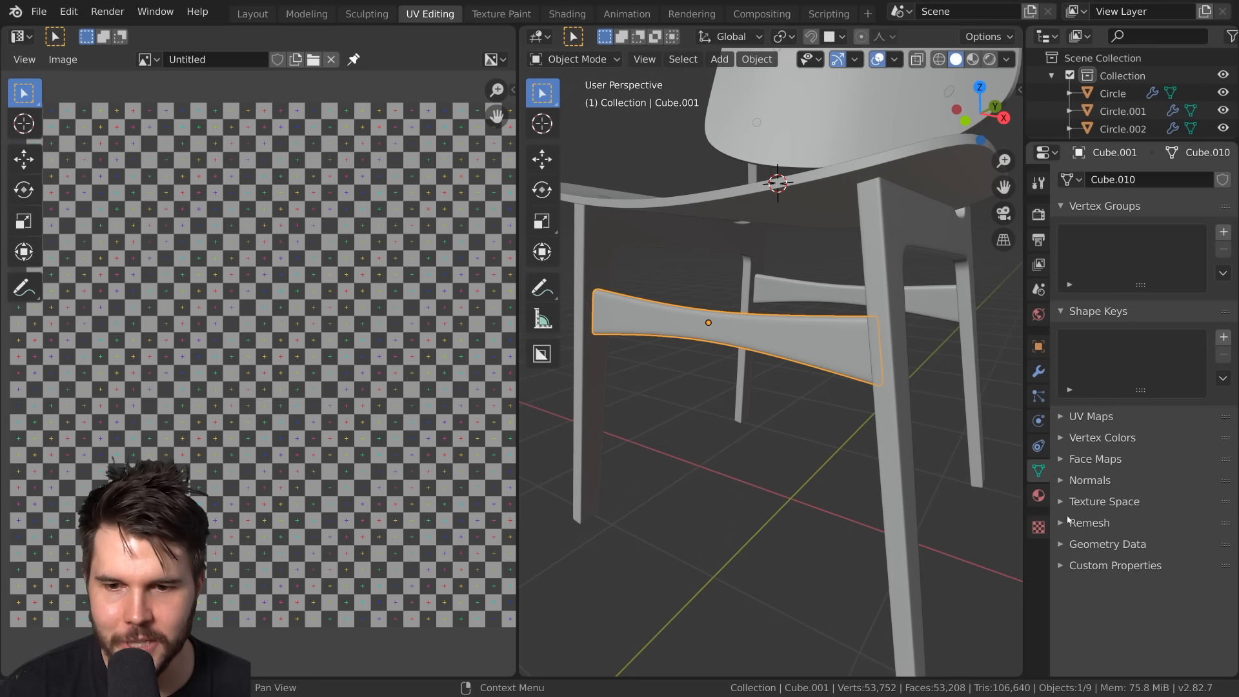
{"action": "left_click", "coordinate": [1040, 497]}
{"action": "left_click", "coordinate": [1137, 268]}
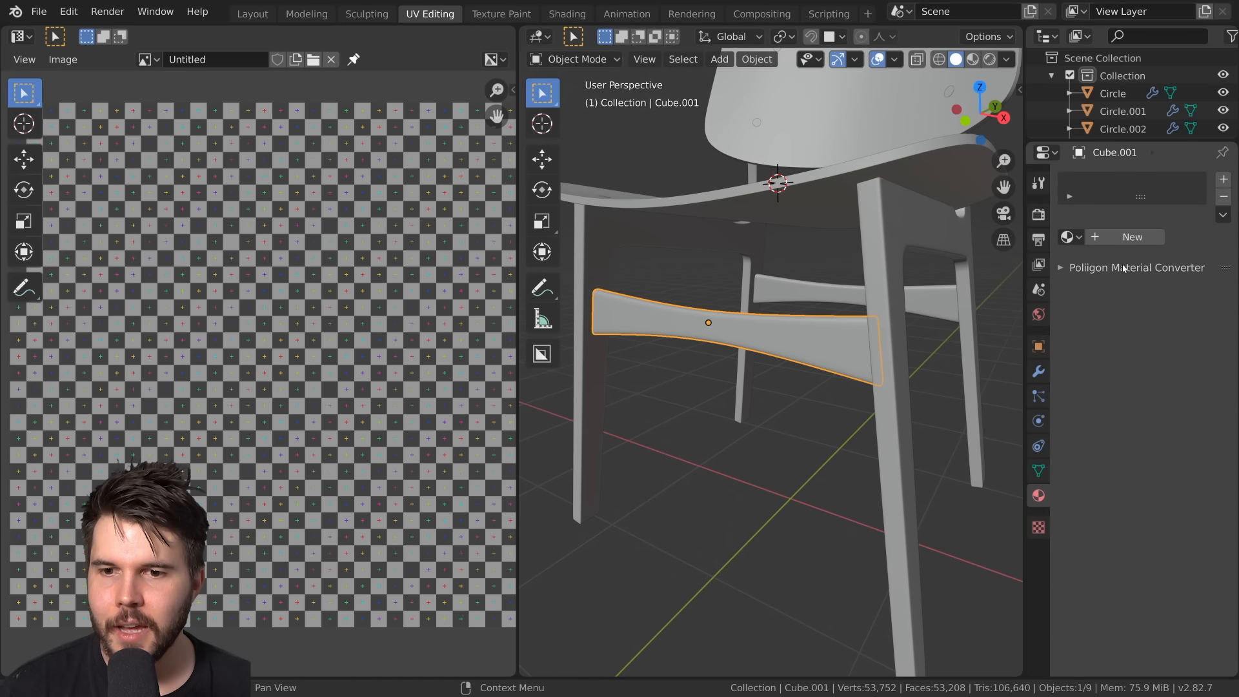
{"action": "left_click", "coordinate": [1113, 239]}
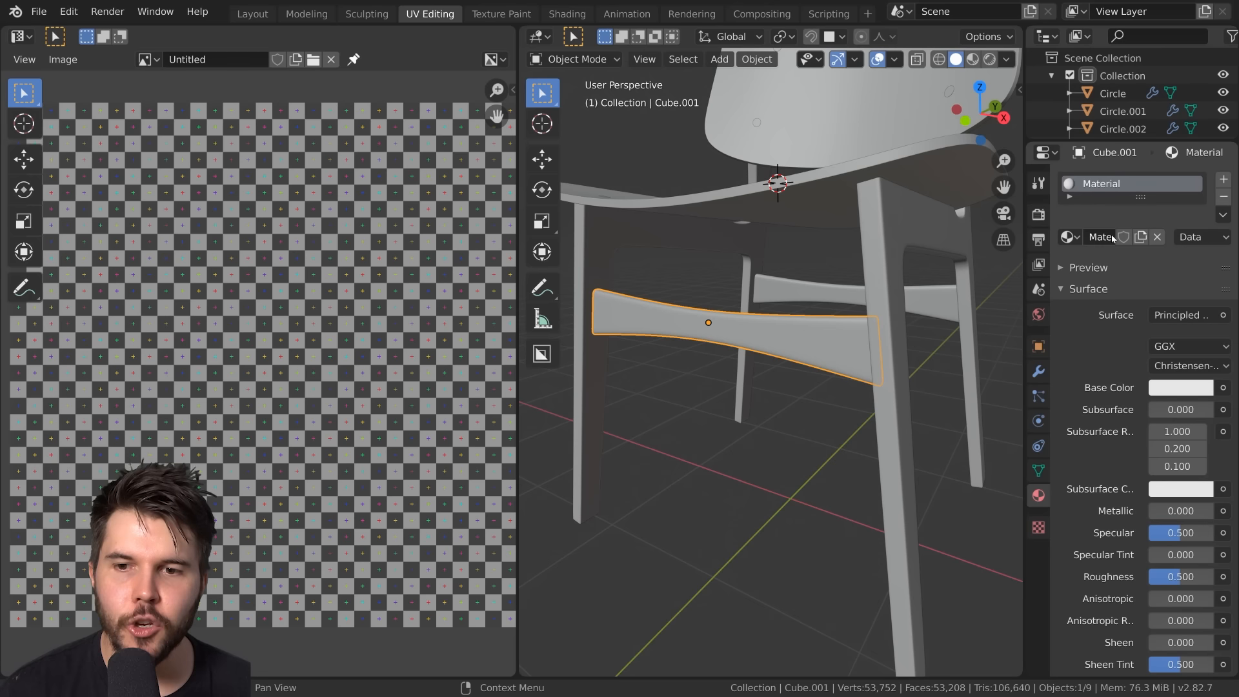
Feed the material's Base Color with an Image Texture and assign the Untitled UV grid image to it
{"action": "left_click", "coordinate": [1225, 389]}
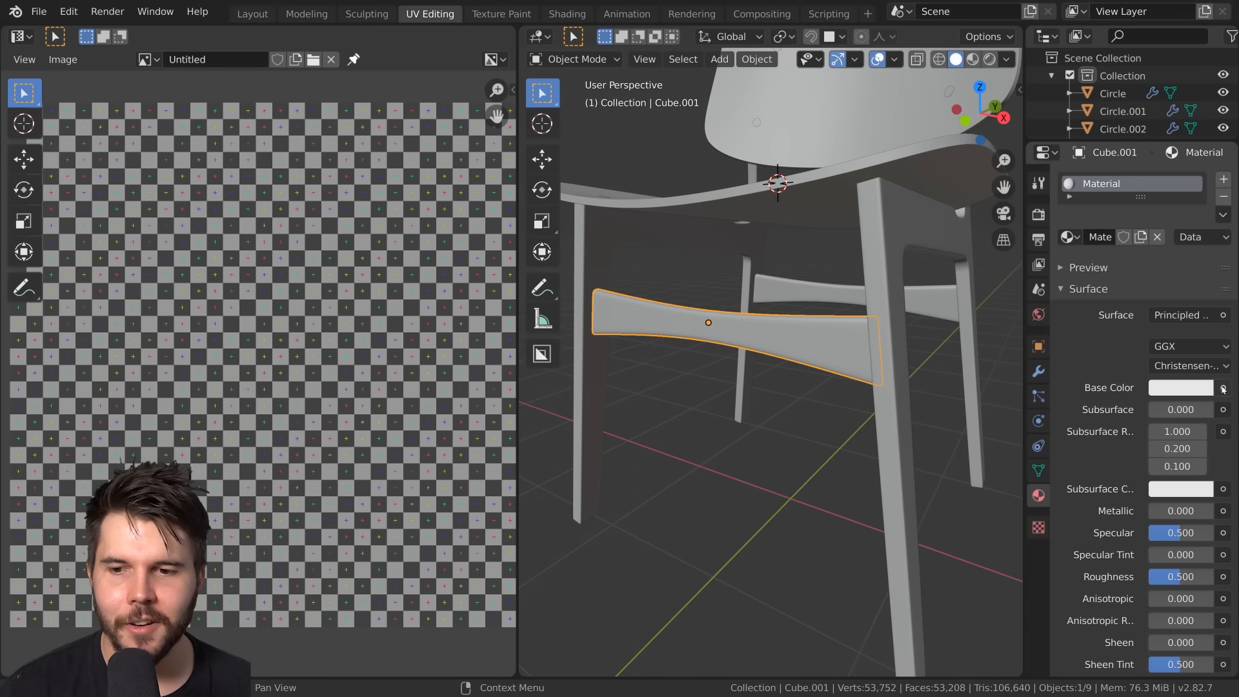
{"action": "left_click", "coordinate": [1223, 388]}
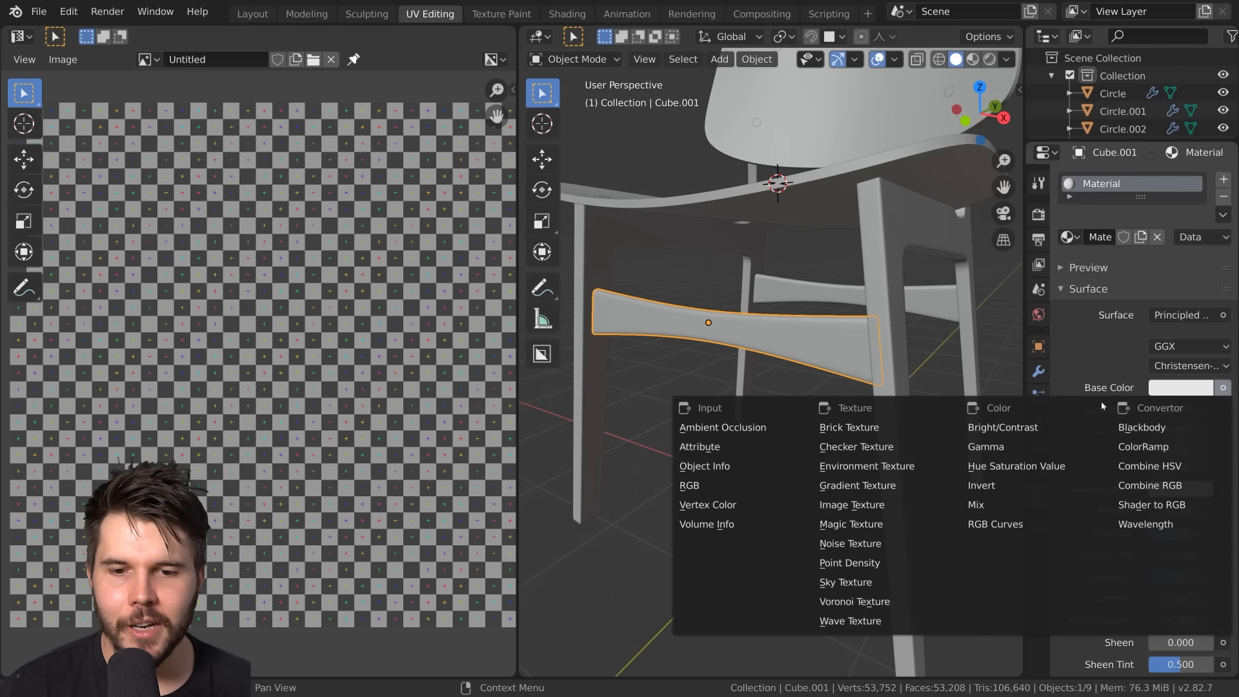
{"action": "left_click", "coordinate": [870, 505]}
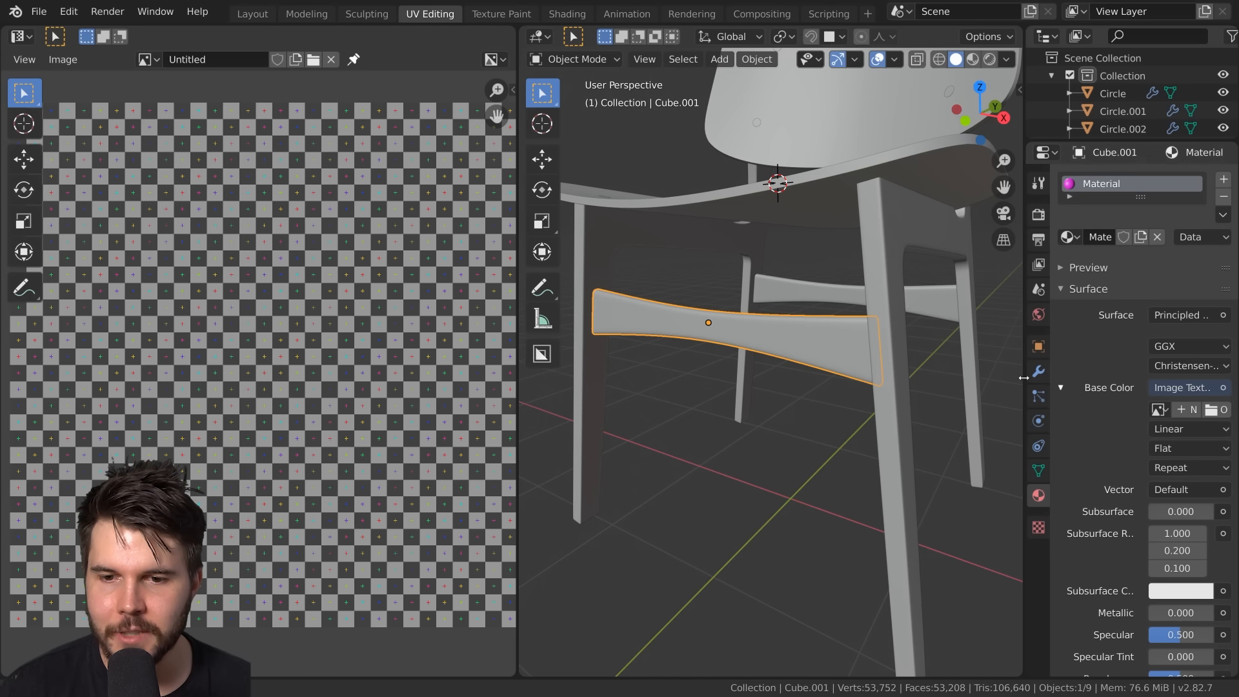
{"action": "left_click_drag", "start_coordinate": [1026, 374], "coordinate": [966, 374]}
{"action": "left_click", "coordinate": [1130, 409]}
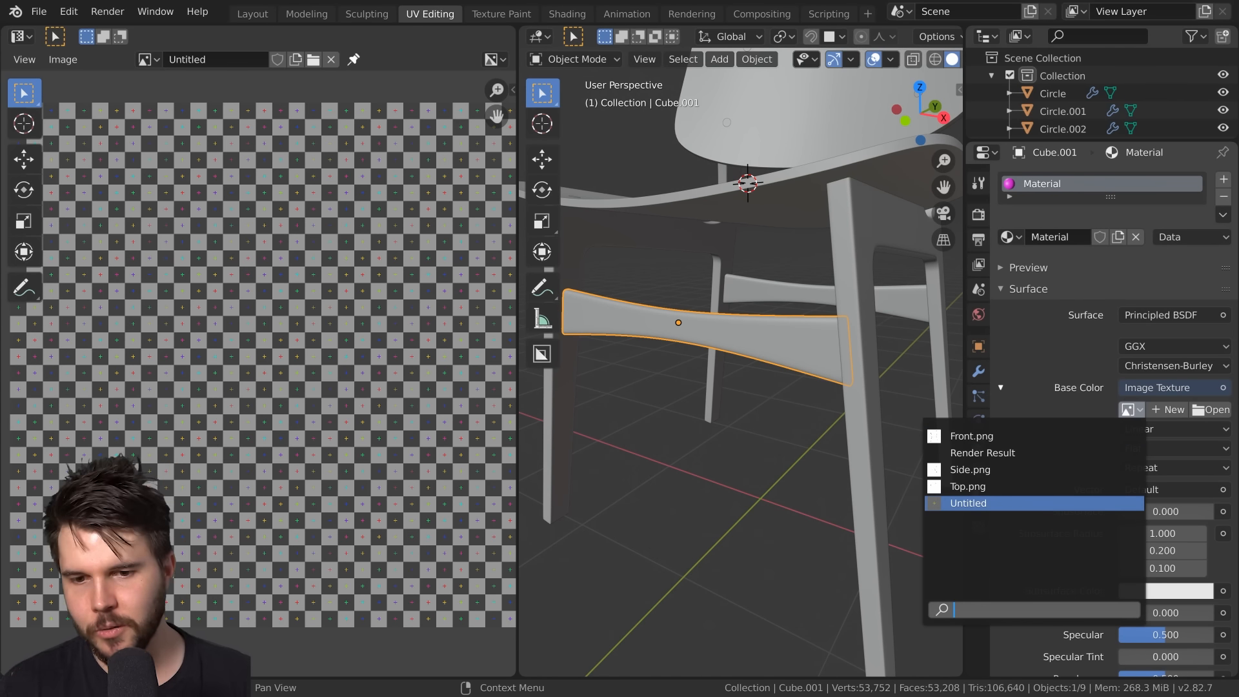
{"action": "left_click", "coordinate": [985, 502]}
Display the chair in Material Preview shading to show the grid texture on the front crossbar
{"action": "middle_click_drag", "start_coordinate": [929, 477], "coordinate": [799, 433]}
{"action": "scroll", "coordinate": [866, 60], "scroll_direction": "down", "scroll_amount": 4}
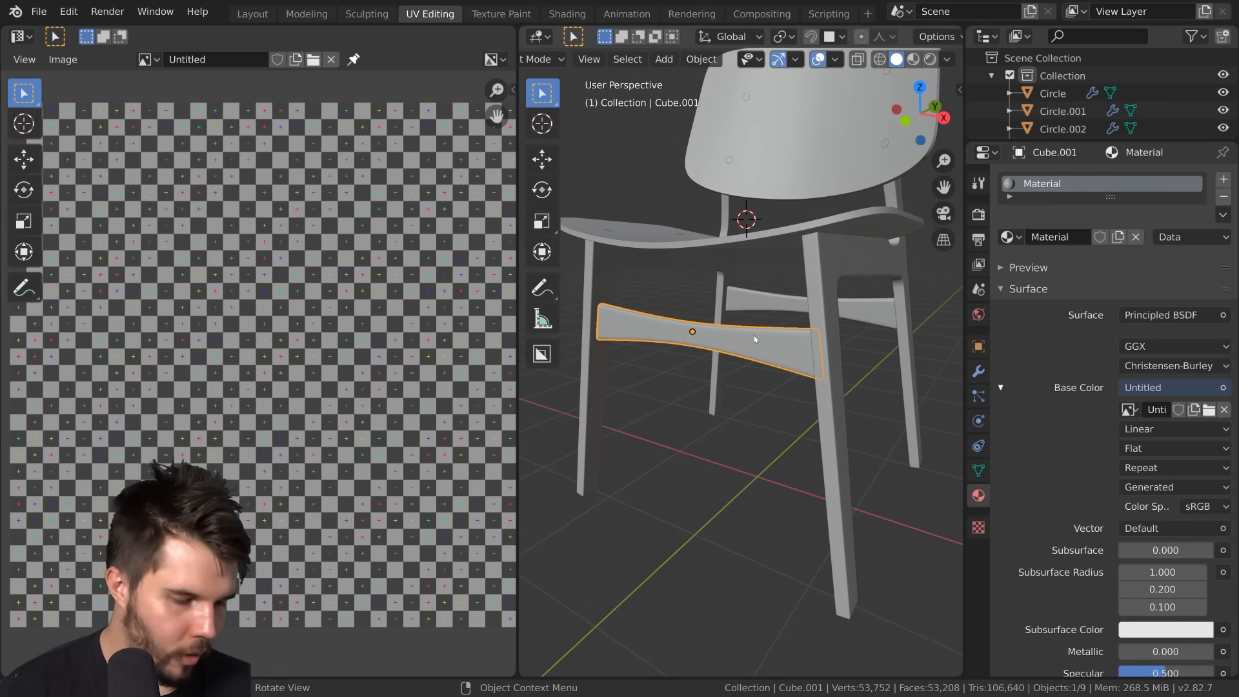
{"action": "key", "text": "z"}
{"action": "left_click", "coordinate": [762, 446]}
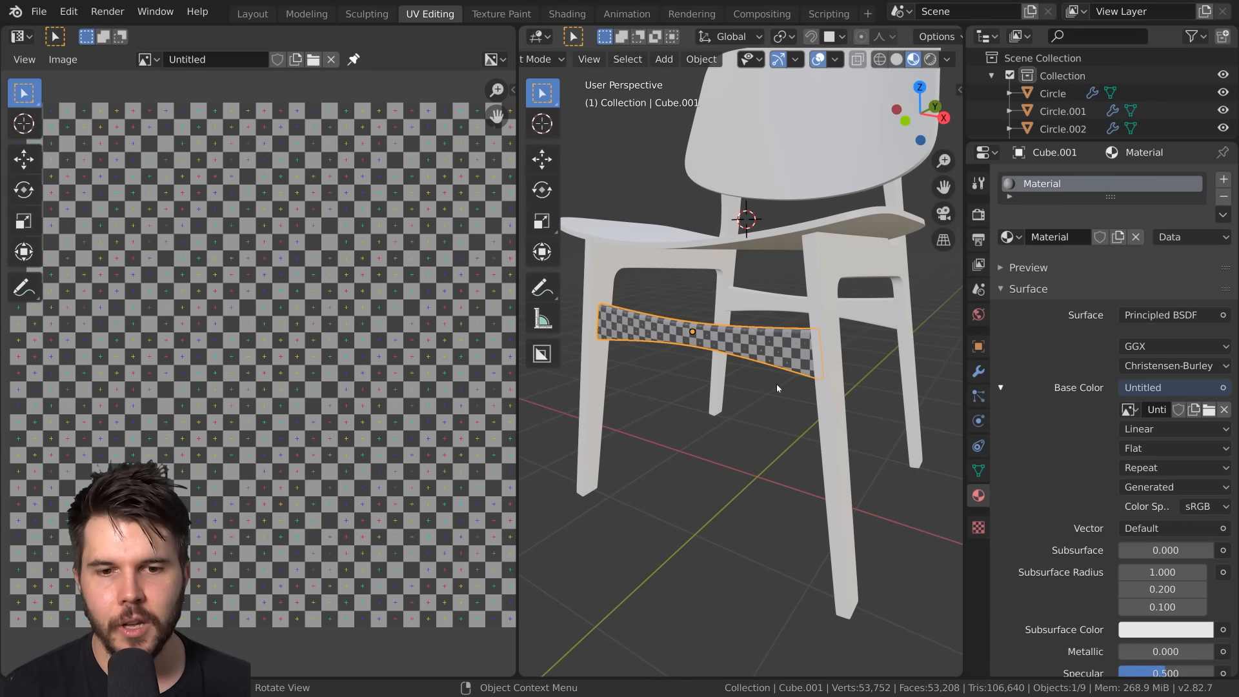
Examine the grid's squares along the front crossbar for stretching in a maximized 3D view, closing that view when done
{"action": "scroll", "coordinate": [776, 383], "scroll_direction": "up", "scroll_amount": 10}
{"action": "scroll", "coordinate": [723, 401], "scroll_direction": "down", "scroll_amount": 4}
{"action": "middle_click_drag", "start_coordinate": [723, 401], "coordinate": [639, 291]}
{"action": "key", "text": "ctrl+space"}
{"action": "scroll", "coordinate": [622, 270], "scroll_direction": "up", "scroll_amount": 2}
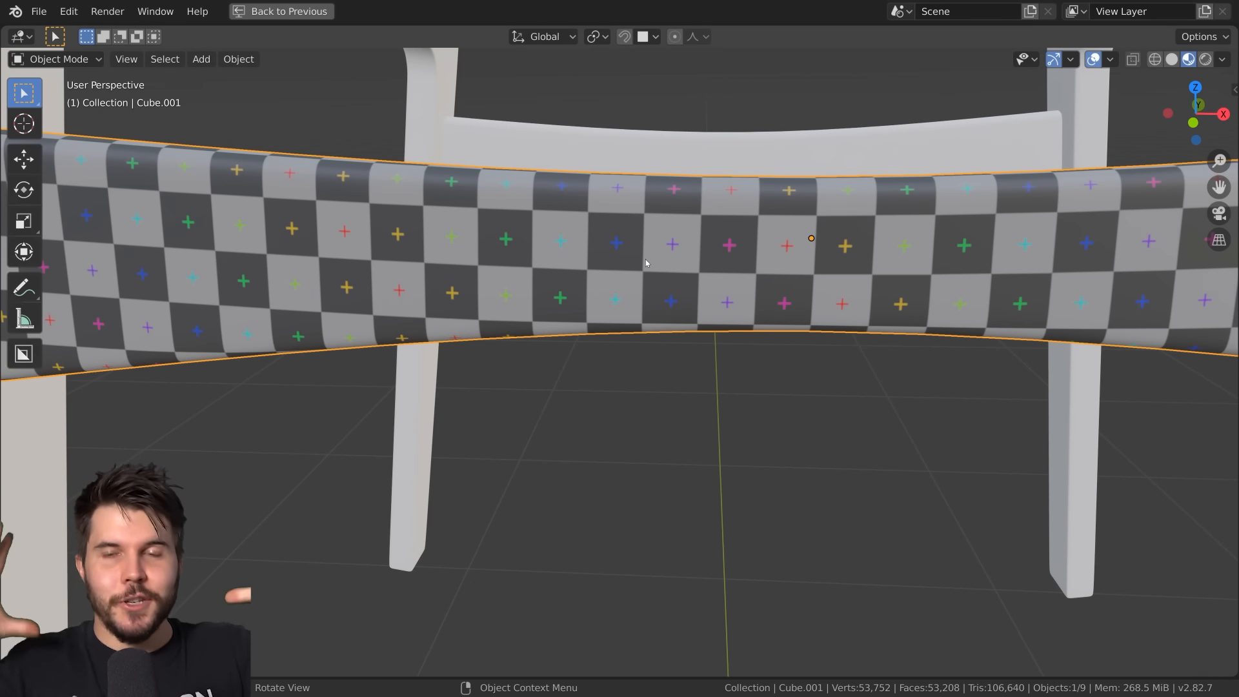
{"action": "scroll", "coordinate": [653, 263], "scroll_direction": "down", "scroll_amount": 3}
{"action": "middle_click_drag", "start_coordinate": [653, 263], "coordinate": [723, 321]}
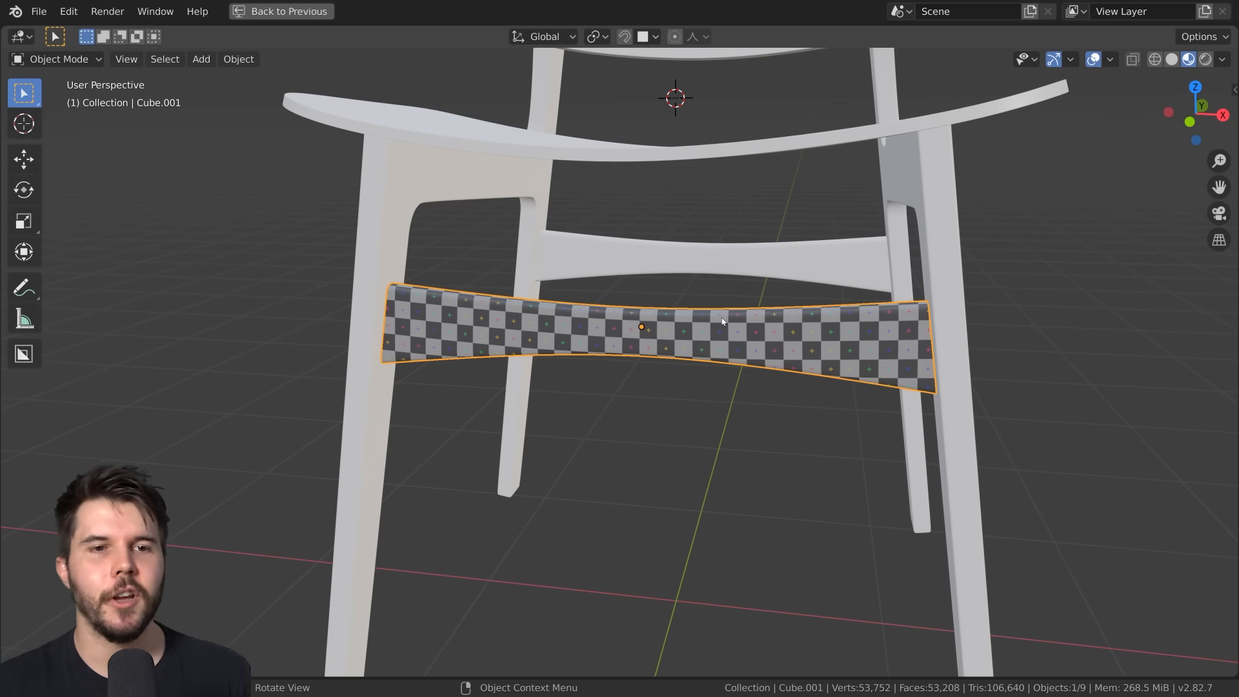
{"action": "left_click", "coordinate": [282, 11]}
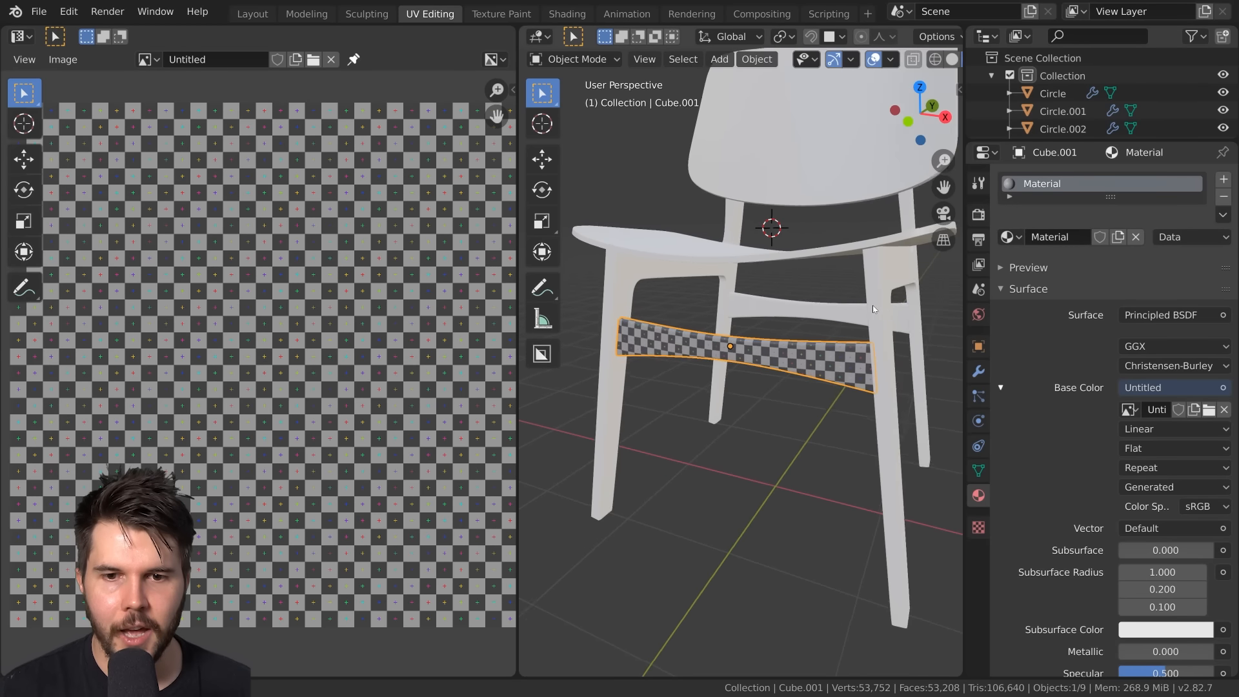
Select the chair's side leg frame and collapse the properties area to widen the 3D view
{"action": "left_click", "coordinate": [870, 308]}
{"action": "middle_click_drag", "start_coordinate": [870, 308], "coordinate": [756, 298]}
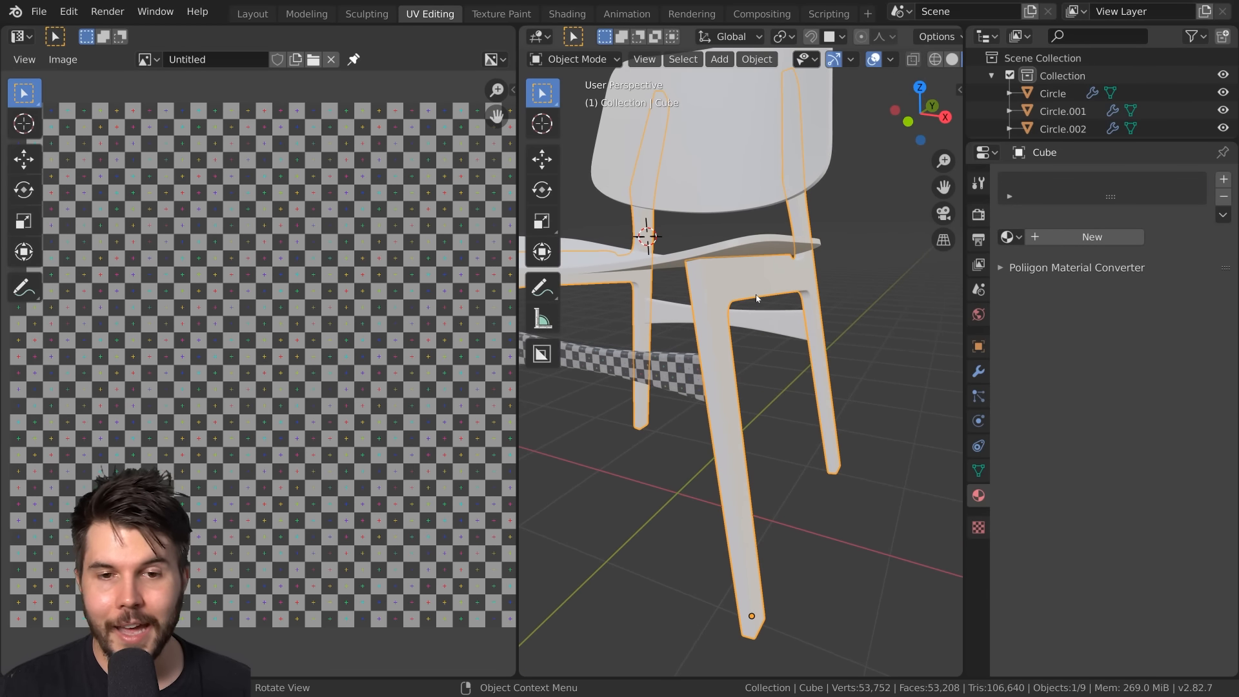
{"action": "scroll", "coordinate": [738, 322], "scroll_direction": "up", "scroll_amount": 2}
{"action": "middle_click_drag", "start_coordinate": [724, 349], "coordinate": [689, 351]}
{"action": "left_click_drag", "start_coordinate": [963, 259], "coordinate": [1230, 259]}
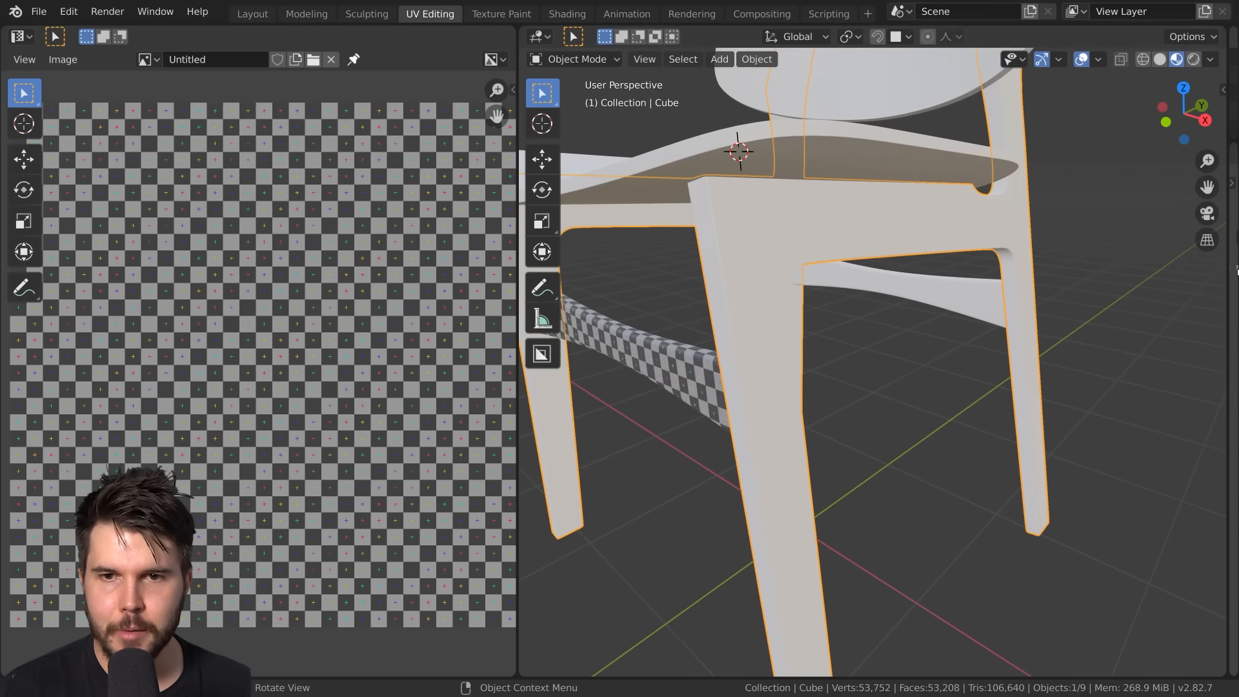
Hide the 3D view's gizmos and toolbar and return the chair to Solid shading
{"action": "left_click", "coordinate": [1043, 61]}
{"action": "scroll", "coordinate": [824, 338], "scroll_direction": "down", "scroll_amount": 2}
{"action": "middle_click_drag", "start_coordinate": [824, 338], "coordinate": [799, 288]}
{"action": "key", "text": "t"}
{"action": "scroll", "coordinate": [788, 327], "scroll_direction": "up", "scroll_amount": 1}
{"action": "scroll", "coordinate": [799, 288], "scroll_direction": "down", "scroll_amount": 2}
{"action": "left_click", "coordinate": [1159, 59]}
{"action": "mouse_move", "coordinate": [936, 388]}
{"action": "middle_mouse_down"}
{"action": "mouse_move", "coordinate": [874, 352]}
{"action": "mouse_move", "coordinate": [973, 334]}
{"action": "mouse_move", "coordinate": [961, 343]}
{"action": "middle_mouse_up"}
Open the side frame's mesh for editing in vertex selection mode
{"action": "key", "text": "Tab"}
{"action": "key", "text": "1"}
{"action": "scroll", "coordinate": [965, 341], "scroll_direction": "up", "scroll_amount": 1}
{"action": "middle_click_drag", "start_coordinate": [961, 343], "coordinate": [949, 349]}
{"action": "key", "text": "Tab"}
{"action": "left_click", "coordinate": [788, 390]}
{"action": "key", "text": "Tab"}
{"action": "key", "text": "Tab"}
{"action": "key", "text": "Tab"}
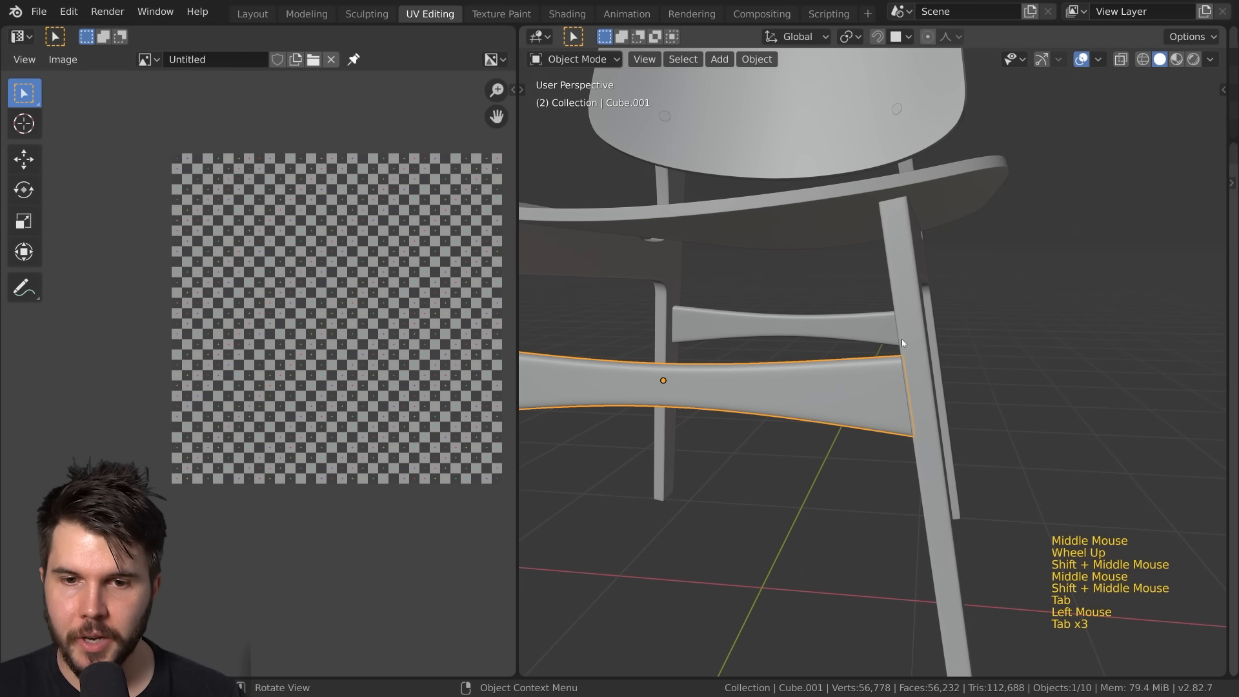
Open the side frame's mesh in Edit Mode and examine its geometry from several angles around the chair
{"action": "left_click", "coordinate": [901, 345]}
{"action": "key", "text": "Tab"}
{"action": "middle_click_drag", "start_coordinate": [900, 345], "coordinate": [793, 348], "text": "shift"}
{"action": "scroll", "coordinate": [865, 368], "scroll_direction": "down", "scroll_amount": 1}
{"action": "scroll", "coordinate": [913, 364], "scroll_direction": "down", "scroll_amount": 1}
{"action": "scroll", "coordinate": [832, 342], "scroll_direction": "up", "scroll_amount": 1}
{"action": "scroll", "coordinate": [809, 336], "scroll_direction": "up", "scroll_amount": 1}
{"action": "scroll", "coordinate": [831, 313], "scroll_direction": "up", "scroll_amount": 1}
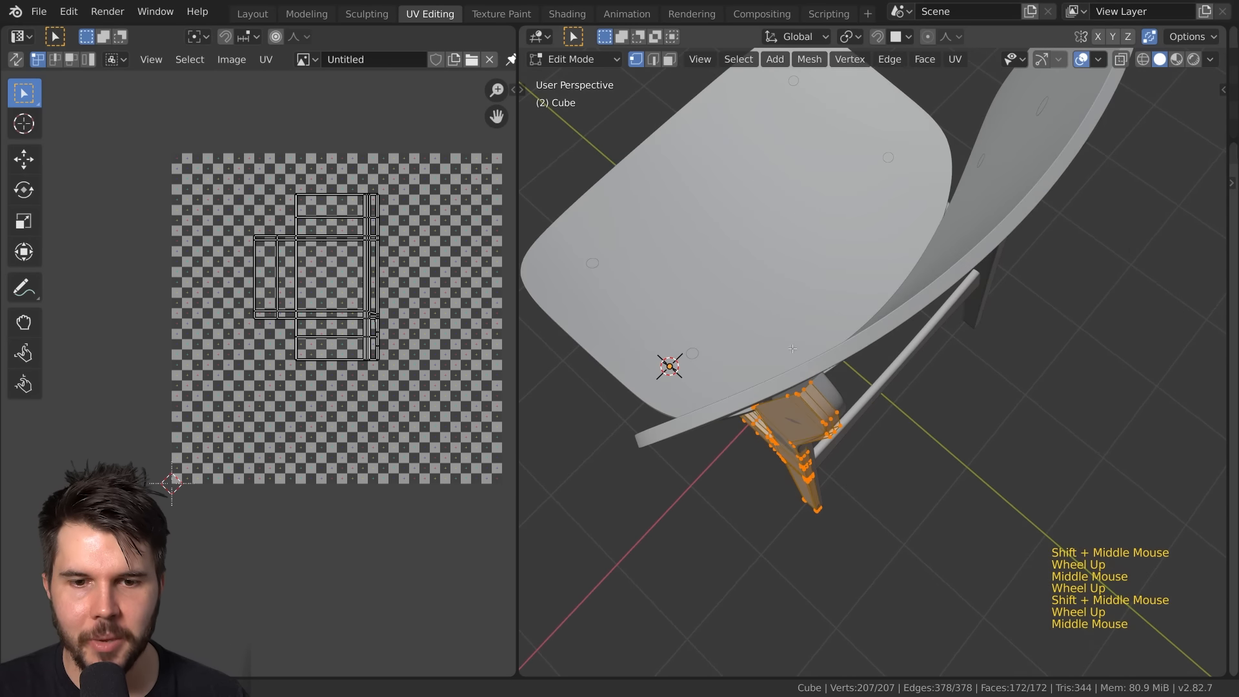
{"action": "middle_click_drag", "start_coordinate": [789, 404], "coordinate": [1065, 246]}
{"action": "scroll", "coordinate": [814, 387], "scroll_direction": "down", "scroll_amount": 3}
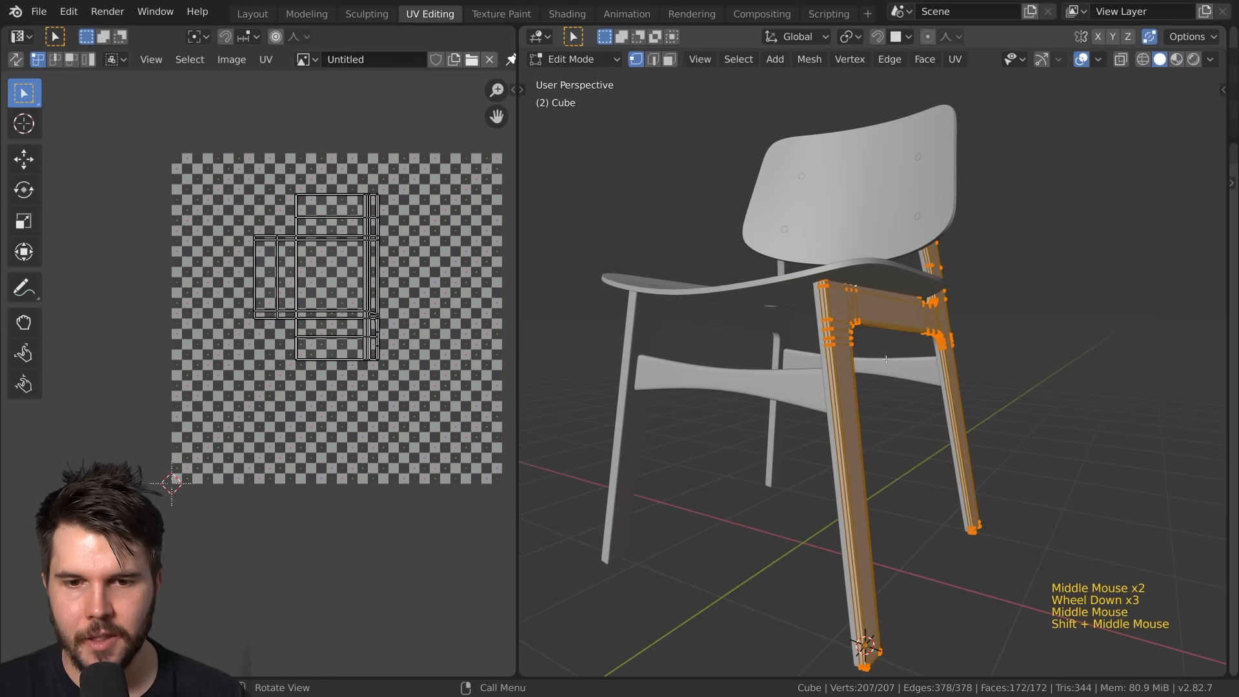
{"action": "scroll", "coordinate": [1098, 229], "scroll_direction": "down", "scroll_amount": 1}
Apply the side frame's mirror modifier and reopen the mesh for editing
{"action": "key", "text": "Tab"}
{"action": "left_click_drag", "start_coordinate": [1231, 258], "coordinate": [976, 277]}
{"action": "left_click", "coordinate": [1021, 205]}
{"action": "middle_click_drag", "start_coordinate": [897, 289], "coordinate": [941, 281]}
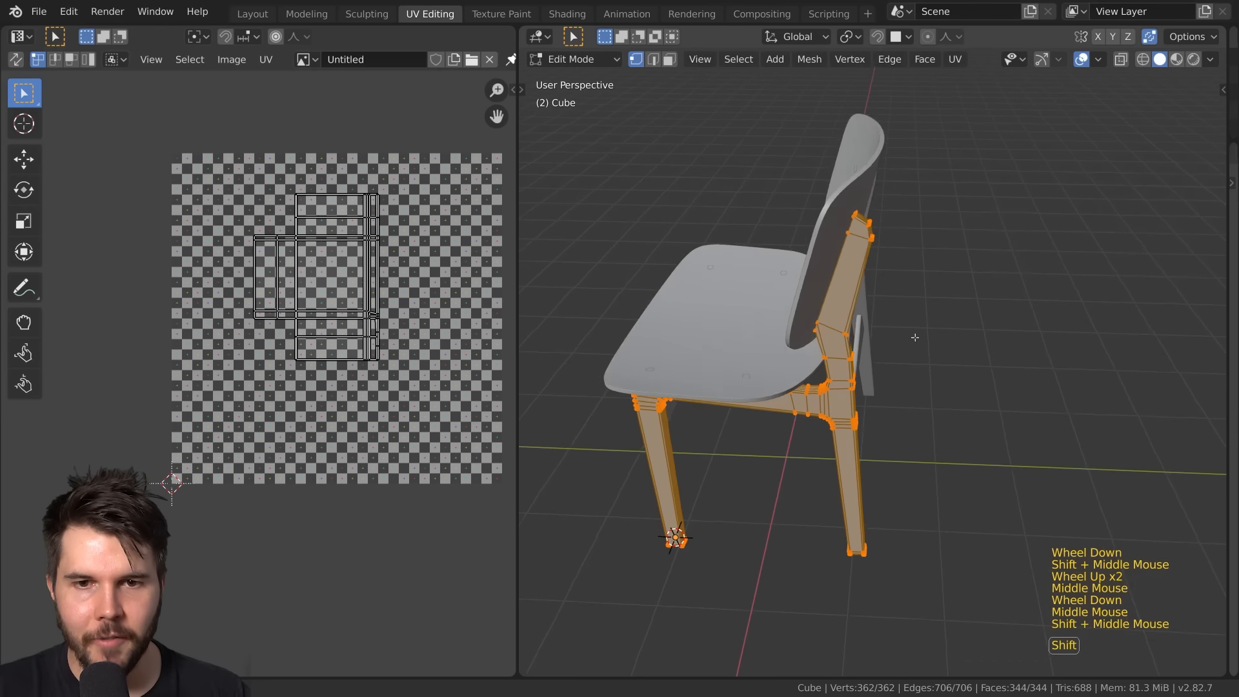
Select the edge loop on the backrest-facing side of the frame's upper post in wireframe shading
{"action": "scroll", "coordinate": [879, 379], "scroll_direction": "up", "scroll_amount": 1}
{"action": "key", "text": "z"}
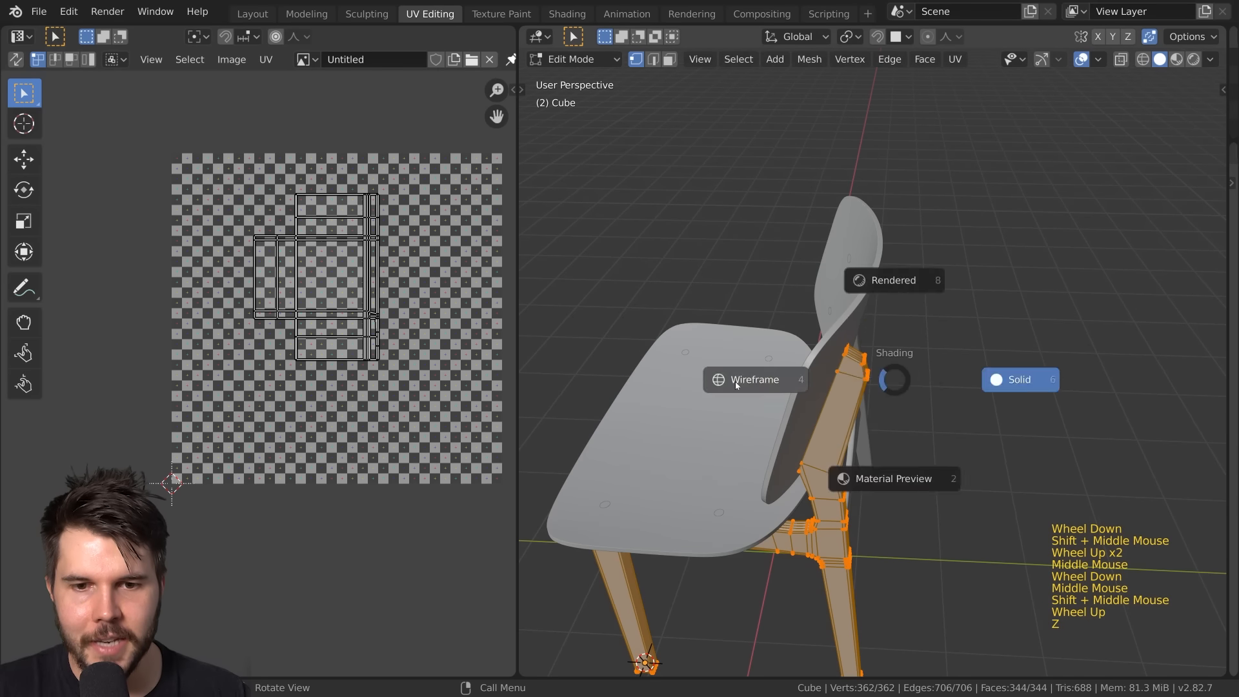
{"action": "scroll", "coordinate": [807, 400], "scroll_direction": "up", "scroll_amount": 2}
{"action": "left_click", "coordinate": [807, 402], "text": "alt"}
{"action": "key", "text": "KP_7"}
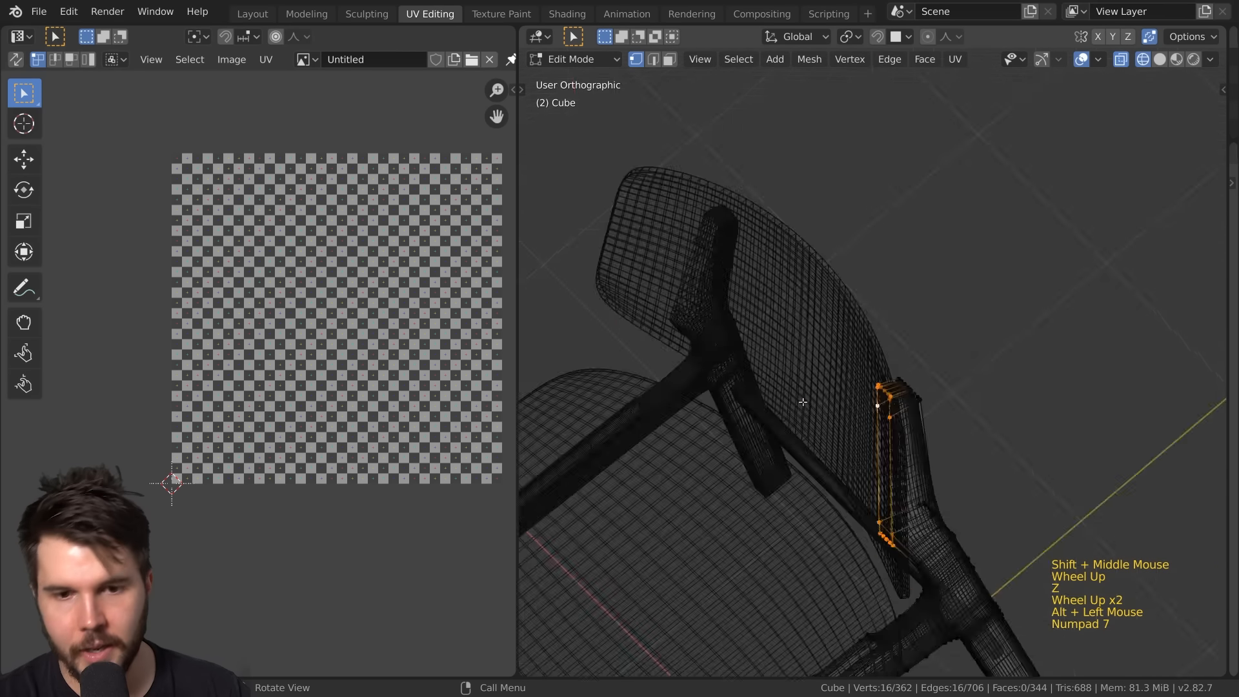
Rotate the selected edge loop of the upper post to follow the backrest's curve, working in wireframe from above
{"action": "mouse_move", "coordinate": [1119, 324]}
{"action": "middle_mouse_down", "text": "shift"}
{"action": "mouse_move", "coordinate": [946, 346]}
{"action": "mouse_move", "coordinate": [981, 362]}
{"action": "mouse_move", "coordinate": [1025, 345]}
{"action": "mouse_move", "coordinate": [847, 369]}
{"action": "mouse_move", "coordinate": [853, 331]}
{"action": "mouse_move", "coordinate": [886, 327]}
{"action": "middle_mouse_up", "text": "shift"}
{"action": "key", "text": "z"}
{"action": "scroll", "coordinate": [839, 335], "scroll_direction": "up", "scroll_amount": 2}
{"action": "key", "text": "z"}
{"action": "key", "text": "z"}
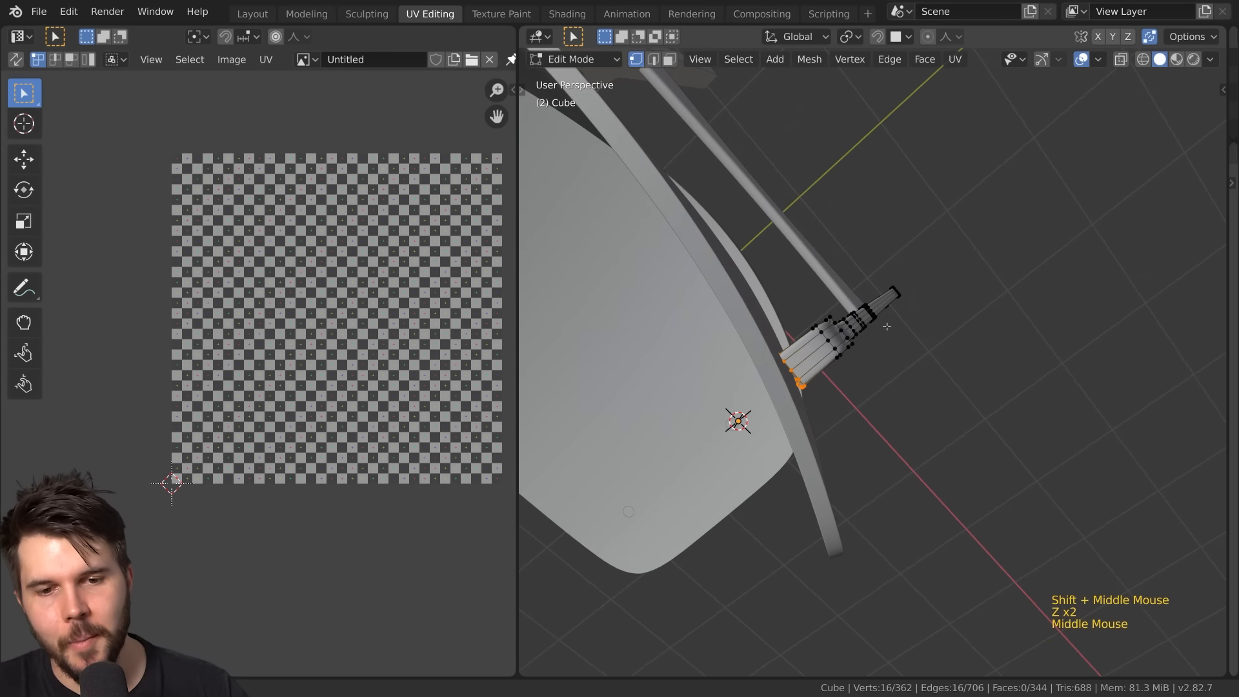
{"action": "key", "text": "z"}
{"action": "left_click", "coordinate": [786, 339]}
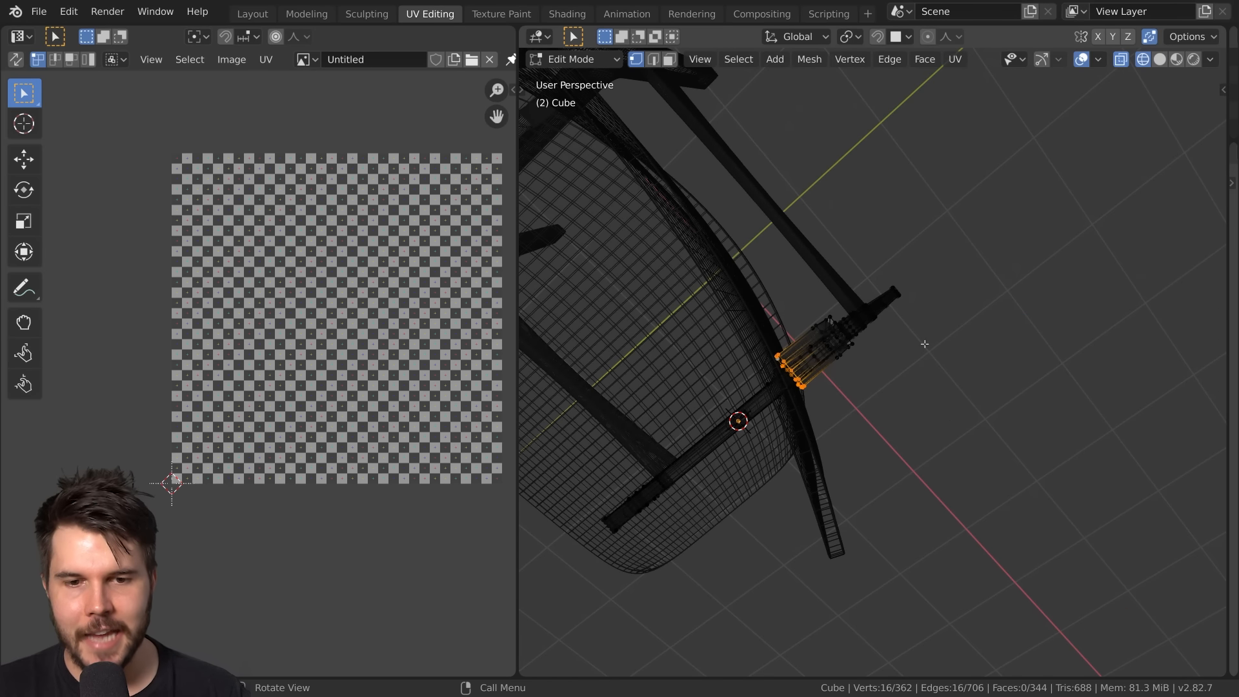
{"action": "key", "text": "r"}
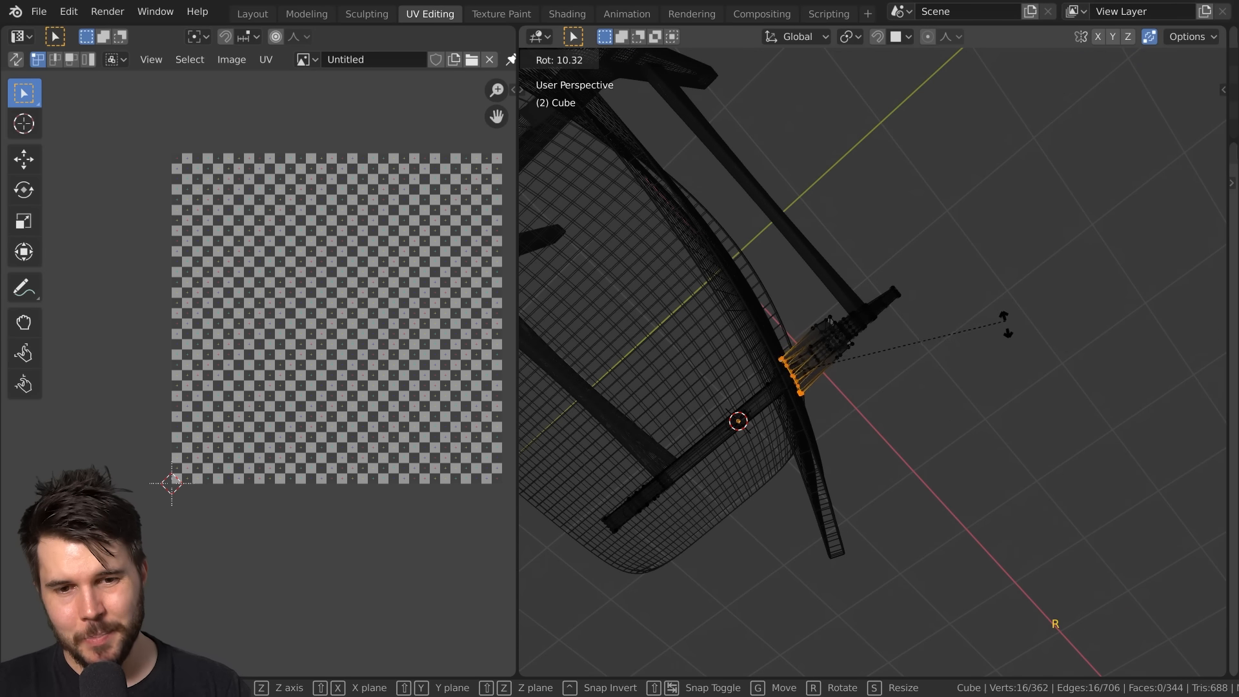
{"action": "left_click", "coordinate": [1004, 353]}
Move the rotated edge loop into place against the back of the backrest and return to Solid shading
{"action": "middle_click_drag", "start_coordinate": [1005, 354], "coordinate": [988, 332]}
{"action": "key", "text": "g"}
{"action": "left_click", "coordinate": [987, 330]}
{"action": "key", "text": "g"}
{"action": "left_click", "coordinate": [959, 335]}
{"action": "key", "text": "z"}
{"action": "mouse_move", "coordinate": [959, 335]}
{"action": "middle_mouse_down"}
{"action": "mouse_move", "coordinate": [958, 307]}
{"action": "mouse_move", "coordinate": [979, 354]}
{"action": "mouse_move", "coordinate": [822, 236]}
{"action": "mouse_move", "coordinate": [862, 323]}
{"action": "mouse_move", "coordinate": [839, 393]}
{"action": "mouse_move", "coordinate": [843, 434]}
{"action": "mouse_move", "coordinate": [886, 373]}
{"action": "mouse_move", "coordinate": [791, 330]}
{"action": "mouse_move", "coordinate": [881, 326]}
{"action": "middle_mouse_up"}
{"action": "scroll", "coordinate": [863, 323], "scroll_direction": "up", "scroll_amount": 1}
{"action": "scroll", "coordinate": [848, 349], "scroll_direction": "up", "scroll_amount": 1}
{"action": "scroll", "coordinate": [839, 394], "scroll_direction": "down", "scroll_amount": 7}
{"action": "scroll", "coordinate": [852, 349], "scroll_direction": "up", "scroll_amount": 1}
{"action": "scroll", "coordinate": [791, 330], "scroll_direction": "up", "scroll_amount": 9}
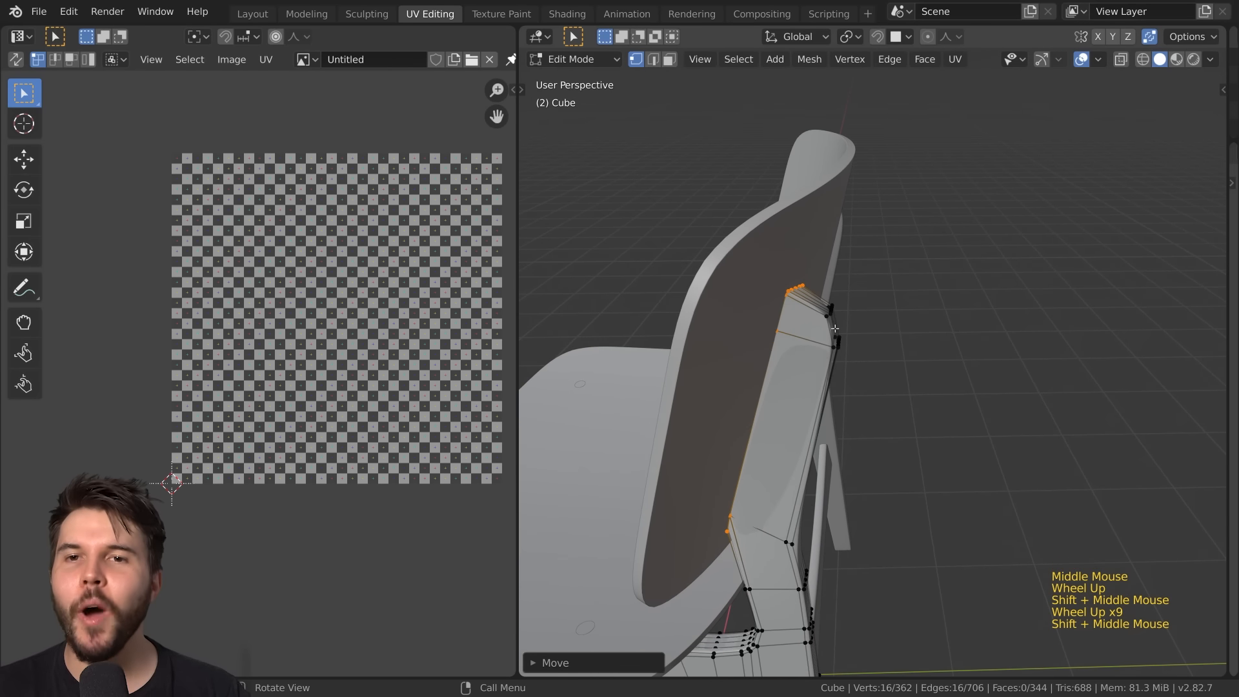
Fill the selected edge loop on the upper post's backrest-facing side with a face
{"action": "key", "text": "f"}
{"action": "middle_click_drag", "start_coordinate": [844, 328], "coordinate": [882, 280]}
{"action": "scroll", "coordinate": [823, 321], "scroll_direction": "down", "scroll_amount": 1}
{"action": "scroll", "coordinate": [823, 322], "scroll_direction": "down", "scroll_amount": 1}
{"action": "middle_click_drag", "start_coordinate": [824, 321], "coordinate": [853, 292], "text": "shift"}
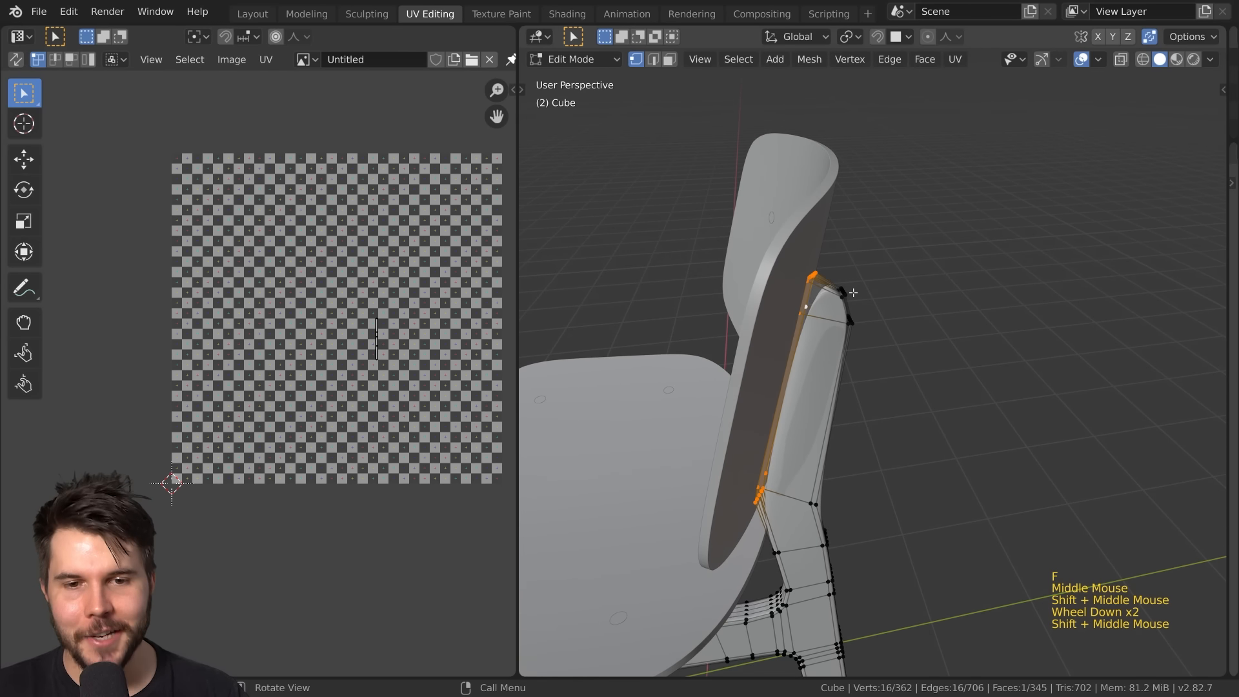
{"action": "scroll", "coordinate": [802, 259], "scroll_direction": "up", "scroll_amount": 5}
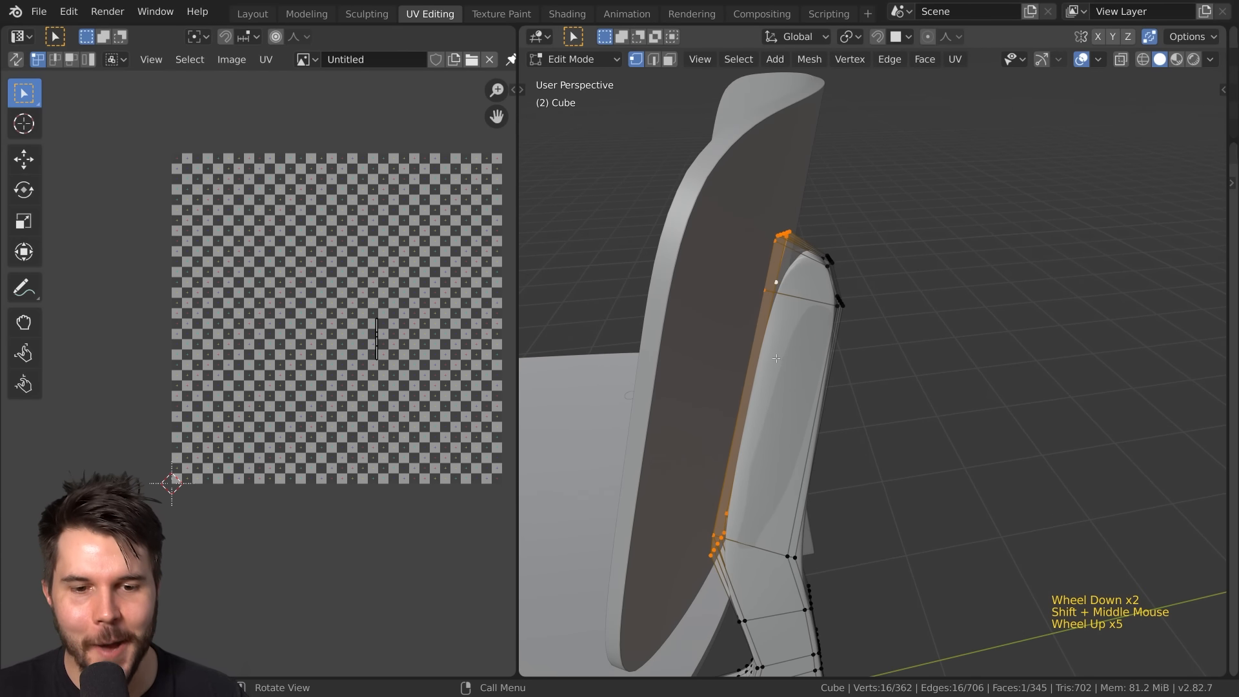
{"action": "mouse_move", "coordinate": [863, 363]}
{"action": "middle_mouse_down"}
{"action": "mouse_move", "coordinate": [775, 320]}
{"action": "mouse_move", "coordinate": [871, 293]}
{"action": "middle_mouse_up"}
{"action": "key", "text": "z"}
{"action": "key", "text": "z"}
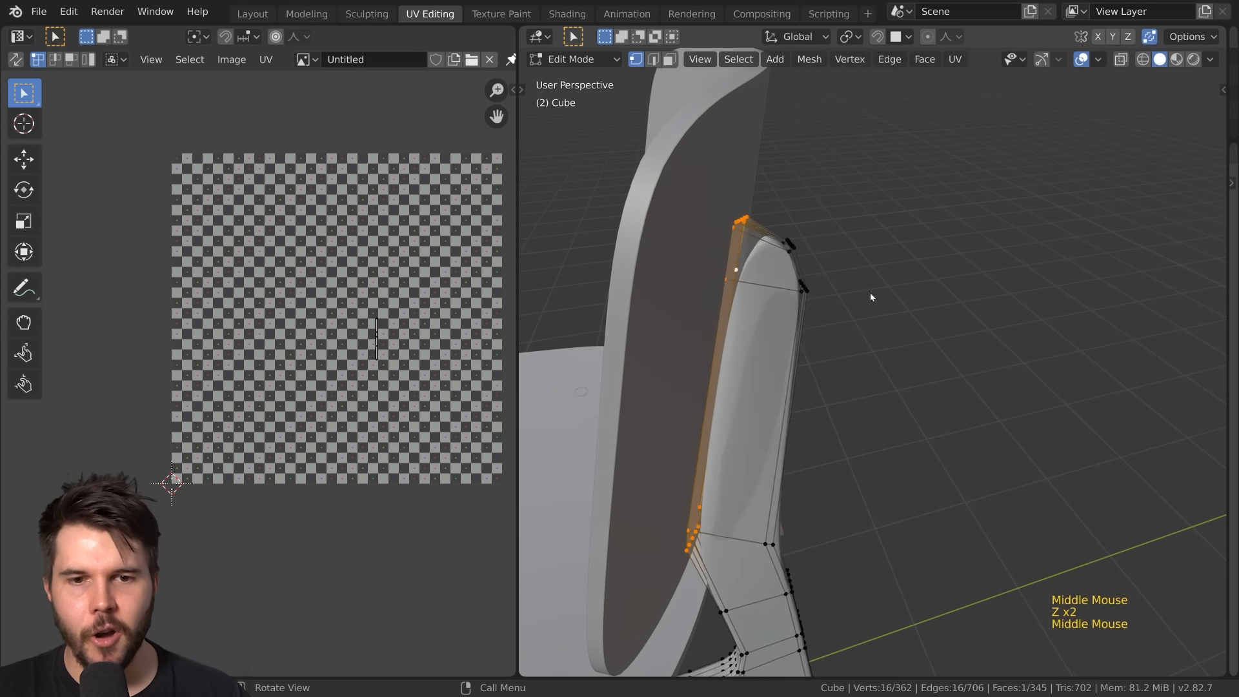
Try moving the whole side frame away from the backrest in Object Mode, and undo the move
{"action": "key", "text": "Tab"}
{"action": "key", "text": "g"}
{"action": "left_click", "coordinate": [1052, 290]}
{"action": "key", "text": "ctrl+z"}
Isolate the side frame in local view and reopen its mesh for editing around the newly filled face
{"action": "middle_click_drag", "start_coordinate": [1001, 304], "coordinate": [874, 406]}
{"action": "key", "text": "KP_Divide"}
{"action": "scroll", "coordinate": [816, 324], "scroll_direction": "up", "scroll_amount": 1, "text": "shift"}
{"action": "scroll", "coordinate": [846, 368], "scroll_direction": "up", "scroll_amount": 3}
{"action": "scroll", "coordinate": [887, 405], "scroll_direction": "down", "scroll_amount": 2}
{"action": "scroll", "coordinate": [874, 406], "scroll_direction": "up", "scroll_amount": 2}
{"action": "key", "text": "Tab"}
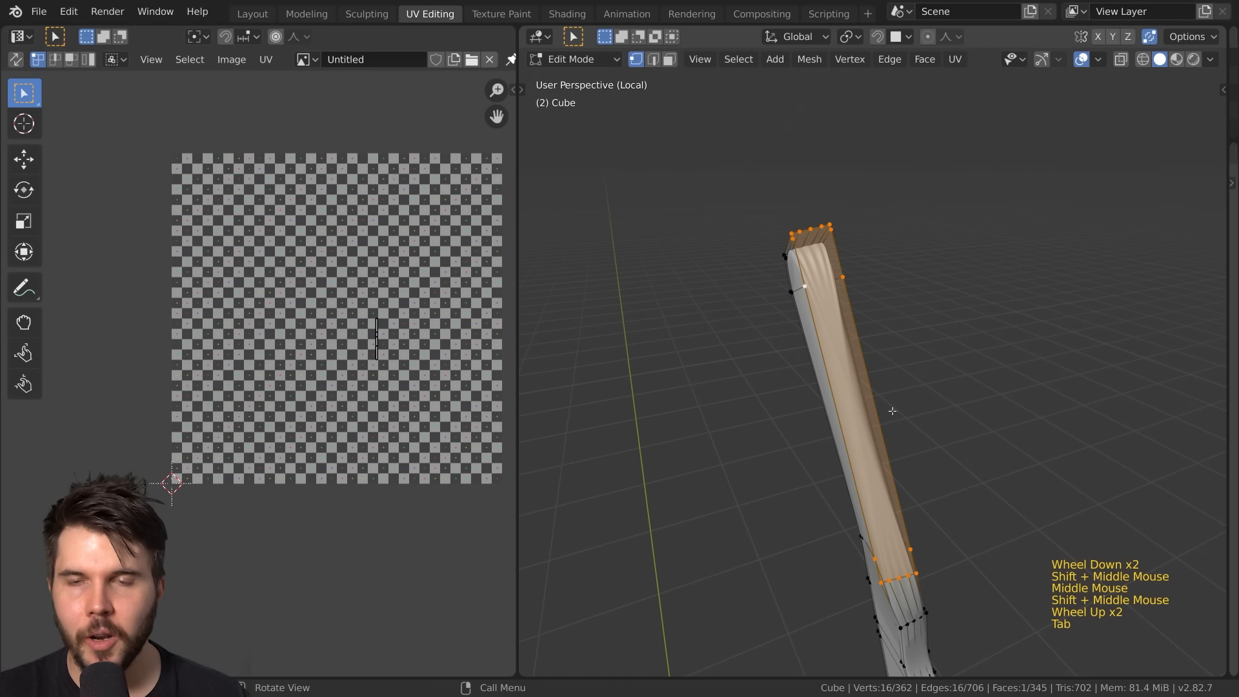
{"action": "scroll", "coordinate": [900, 405], "scroll_direction": "up", "scroll_amount": 1}
{"action": "middle_click_drag", "start_coordinate": [891, 405], "coordinate": [874, 305]}
{"action": "scroll", "coordinate": [852, 300], "scroll_direction": "down", "scroll_amount": 1}
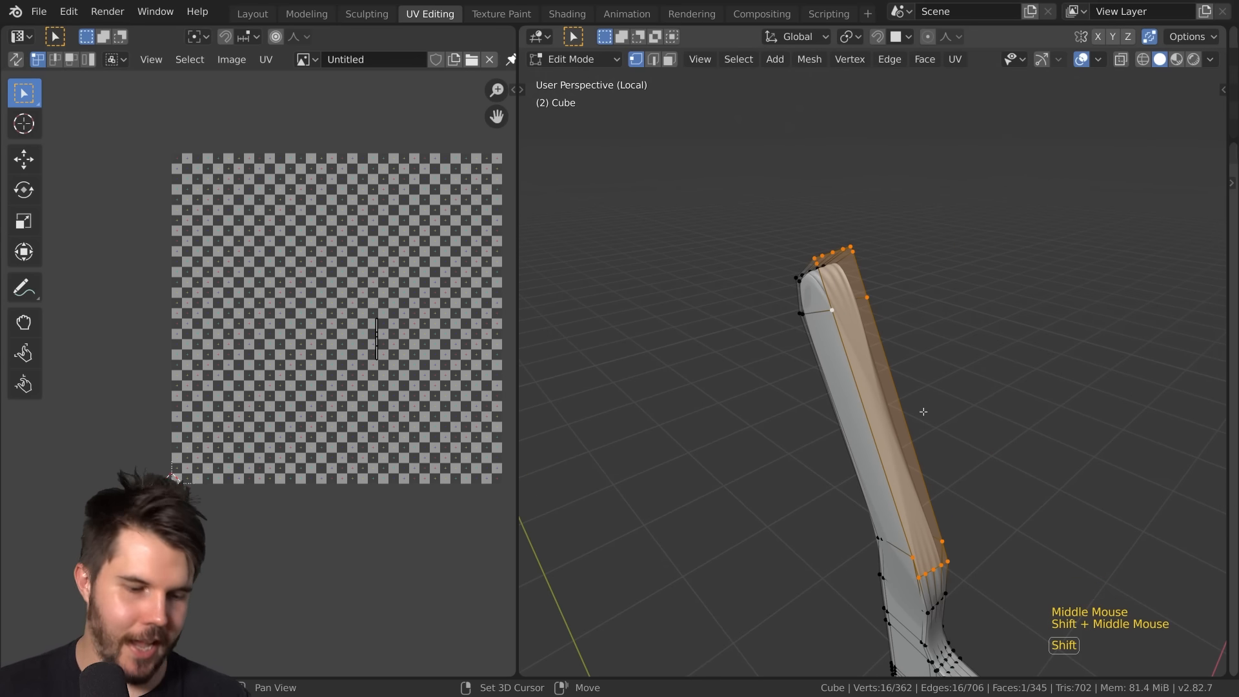
Crease the edges around the new backrest-facing face, return to Object Mode and leave local view
{"action": "key", "text": "shift+e"}
{"action": "left_click", "coordinate": [553, 215]}
{"action": "middle_click_drag", "start_coordinate": [553, 216], "coordinate": [852, 308]}
{"action": "scroll", "coordinate": [891, 315], "scroll_direction": "up", "scroll_amount": 5}
{"action": "key", "text": "Tab"}
{"action": "scroll", "coordinate": [885, 313], "scroll_direction": "down", "scroll_amount": 3}
{"action": "key", "text": "KP_Divide"}
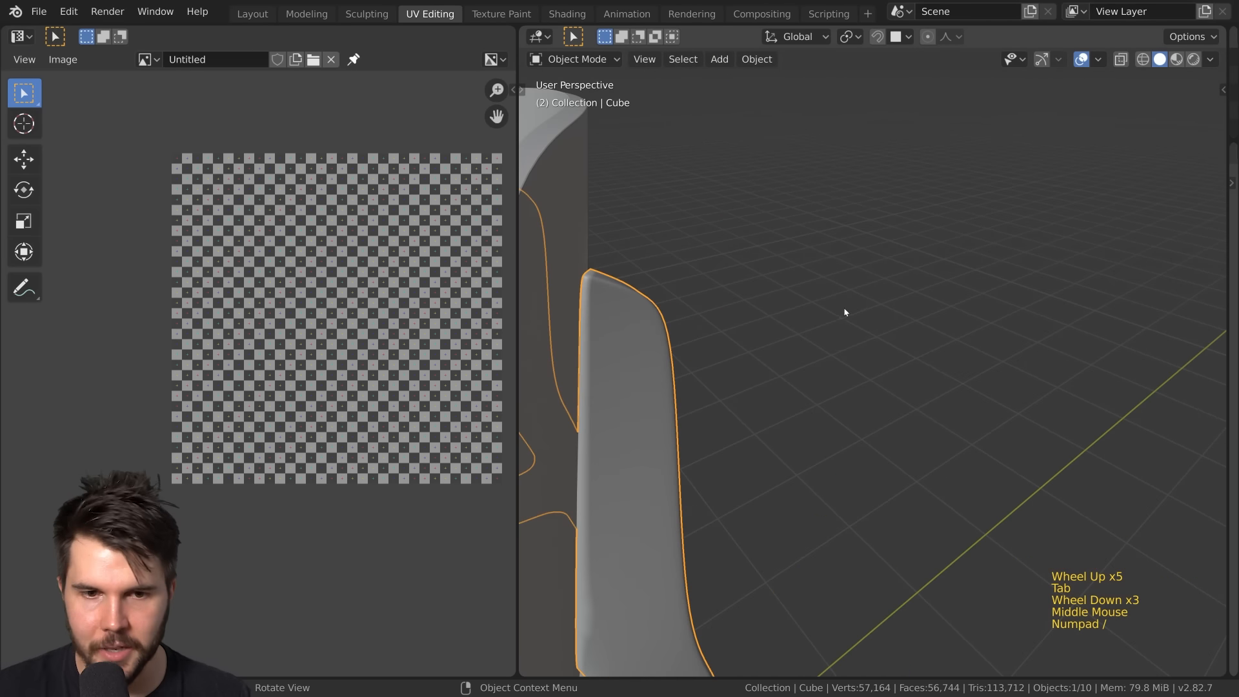
Change an option in the side frame's mesh data properties, revealing the properties area only for this adjustment
{"action": "scroll", "coordinate": [843, 310], "scroll_direction": "down", "scroll_amount": 5}
{"action": "left_click_drag", "start_coordinate": [1225, 362], "coordinate": [921, 393]}
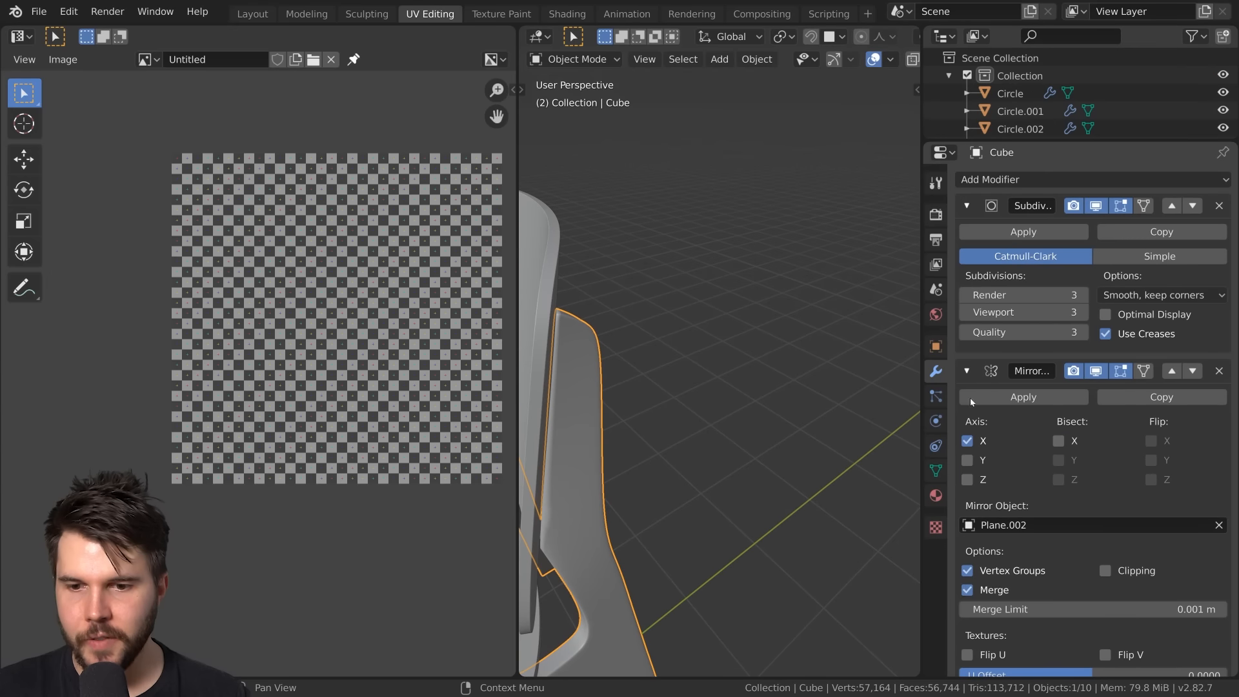
{"action": "left_click", "coordinate": [936, 470]}
{"action": "left_click", "coordinate": [986, 502]}
{"action": "middle_click_drag", "start_coordinate": [816, 465], "coordinate": [742, 413]}
{"action": "scroll", "coordinate": [678, 385], "scroll_direction": "down", "scroll_amount": 2}
{"action": "left_click_drag", "start_coordinate": [922, 173], "coordinate": [1228, 219]}
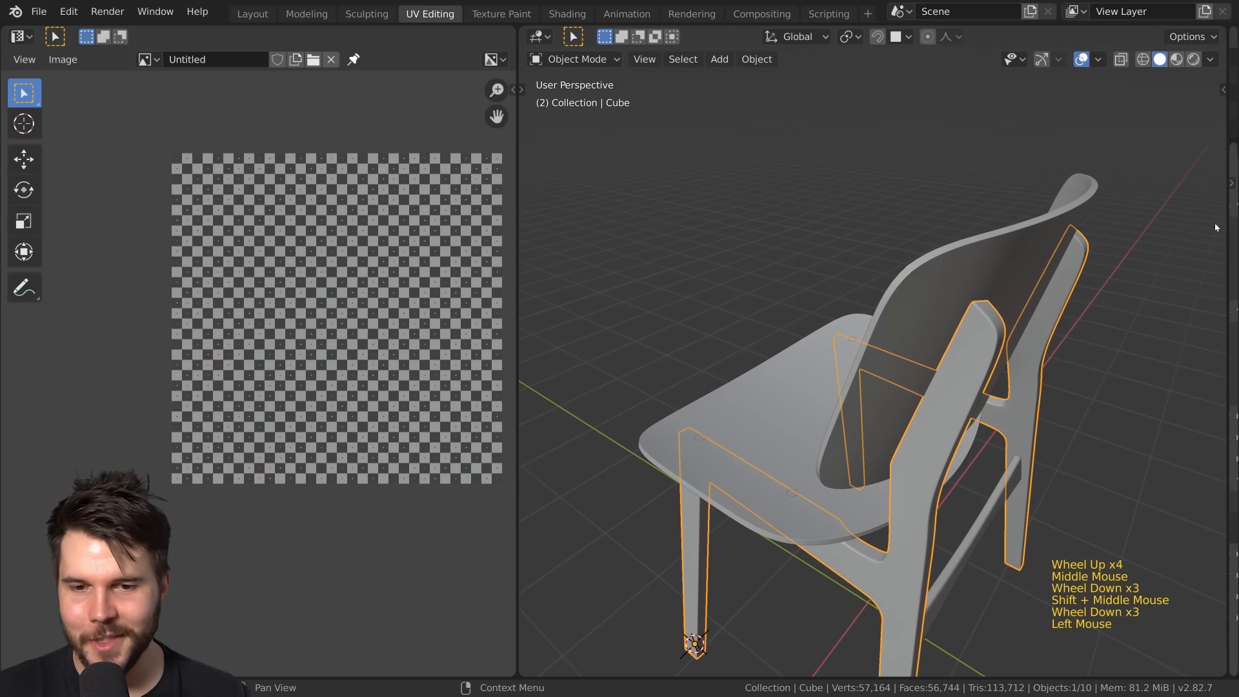
Reopen the side frame's mesh for editing with its front and rear legs in view
{"action": "middle_click_drag", "start_coordinate": [1016, 407], "coordinate": [1067, 343]}
{"action": "middle_click_drag", "start_coordinate": [828, 449], "coordinate": [877, 328], "text": "shift"}
{"action": "middle_click_drag", "start_coordinate": [877, 328], "coordinate": [909, 250], "text": "shift"}
{"action": "scroll", "coordinate": [894, 335], "scroll_direction": "down", "scroll_amount": 4}
{"action": "key", "text": "Tab"}
{"action": "middle_click_drag", "start_coordinate": [908, 251], "coordinate": [884, 366]}
{"action": "scroll", "coordinate": [897, 358], "scroll_direction": "down", "scroll_amount": 2}
{"action": "scroll", "coordinate": [884, 367], "scroll_direction": "up", "scroll_amount": 1, "text": "shift"}
{"action": "middle_click_drag", "start_coordinate": [884, 366], "coordinate": [875, 345], "text": "shift"}
{"action": "scroll", "coordinate": [875, 346], "scroll_direction": "up", "scroll_amount": 1}
Switch to the PureRef chair reference and examine the wood grain where the front leg meets the seat rail
{"action": "key", "text": "alt+Tab"}
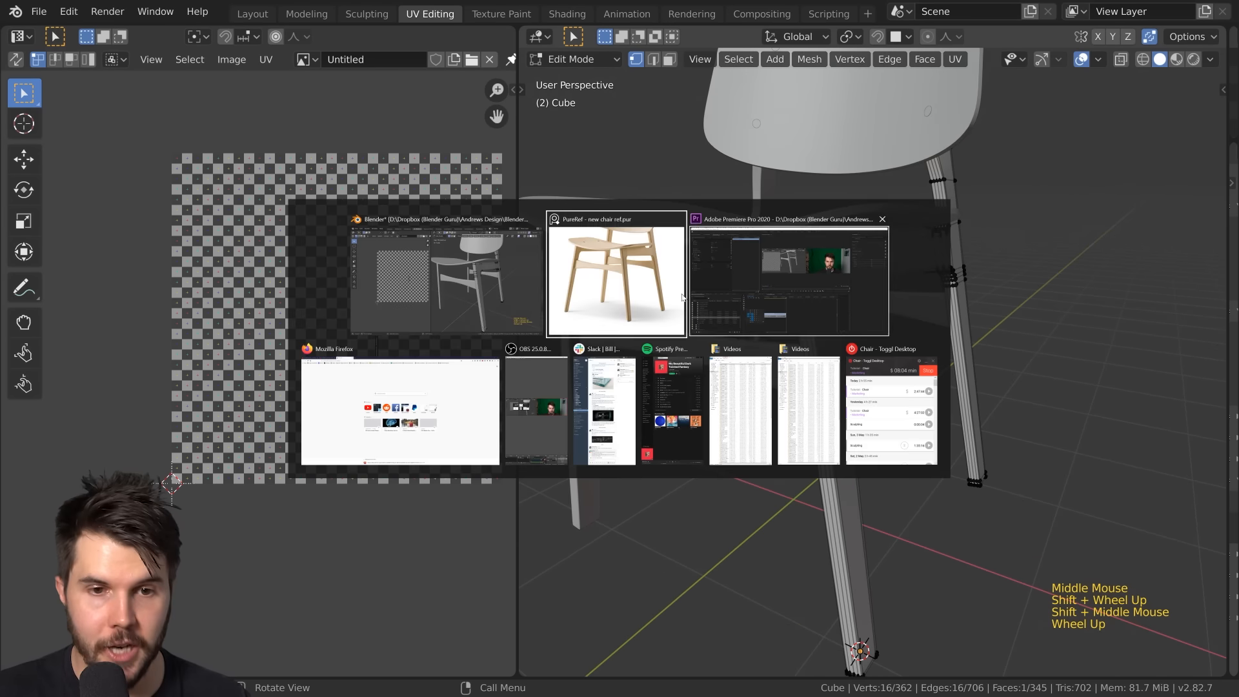
{"action": "scroll", "coordinate": [561, 354], "scroll_direction": "up", "scroll_amount": 4}
{"action": "scroll", "coordinate": [562, 353], "scroll_direction": "up", "scroll_amount": 2}
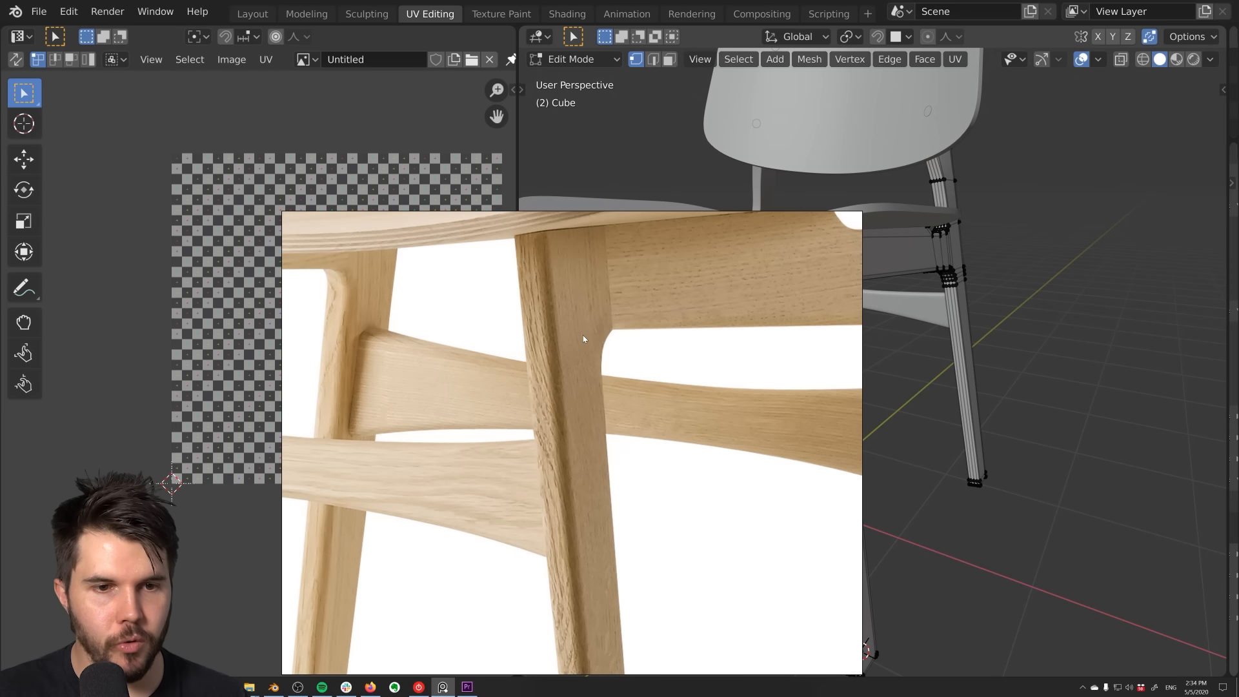
{"action": "scroll", "coordinate": [628, 337], "scroll_direction": "down", "scroll_amount": 4}
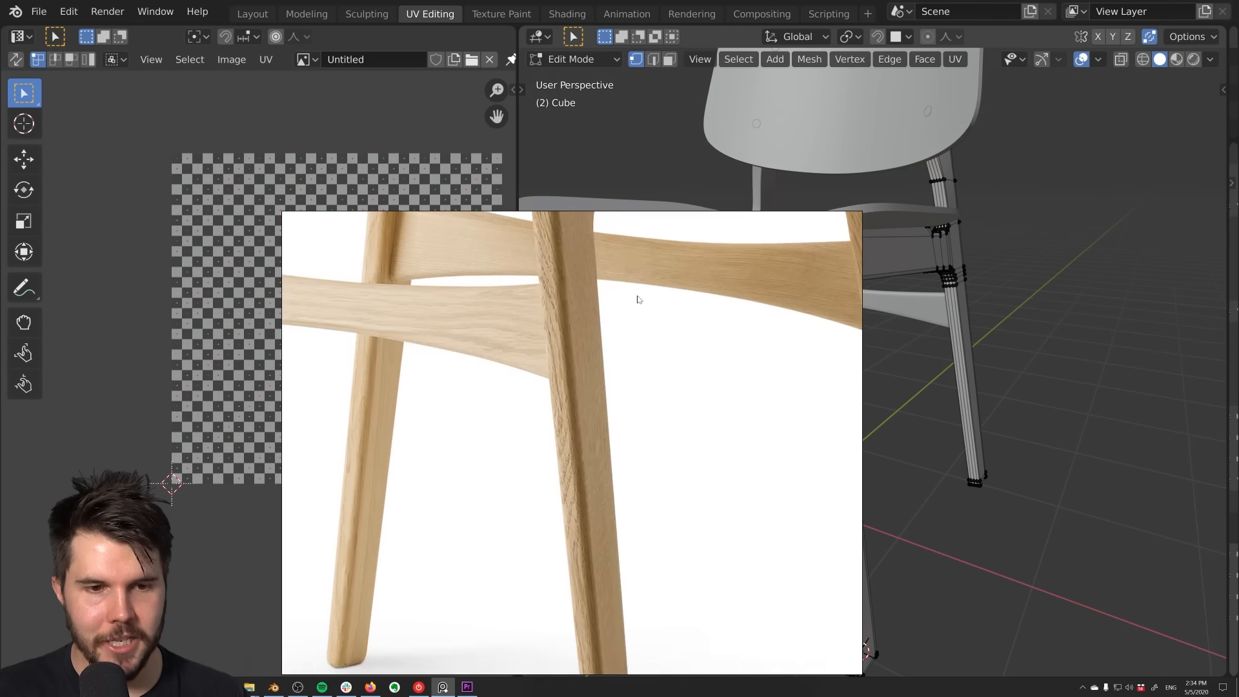
{"action": "scroll", "coordinate": [614, 434], "scroll_direction": "up", "scroll_amount": 2}
{"action": "scroll", "coordinate": [571, 354], "scroll_direction": "up", "scroll_amount": 3}
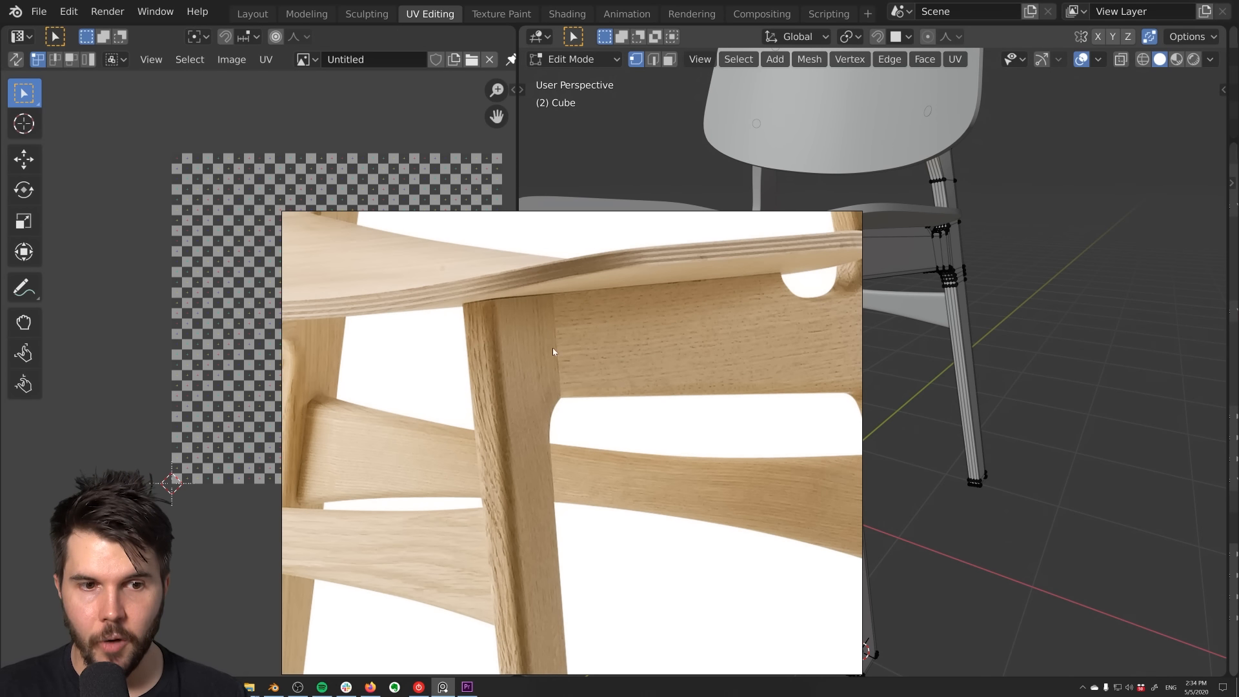
{"action": "scroll", "coordinate": [605, 401], "scroll_direction": "down", "scroll_amount": 2}
{"action": "middle_click_drag", "start_coordinate": [608, 402], "coordinate": [552, 388]}
{"action": "middle_click_drag", "start_coordinate": [629, 360], "coordinate": [743, 292]}
{"action": "scroll", "coordinate": [587, 266], "scroll_direction": "up", "scroll_amount": 2}
{"action": "scroll", "coordinate": [607, 297], "scroll_direction": "down", "scroll_amount": 3}
{"action": "middle_click_drag", "start_coordinate": [607, 314], "coordinate": [608, 240]}
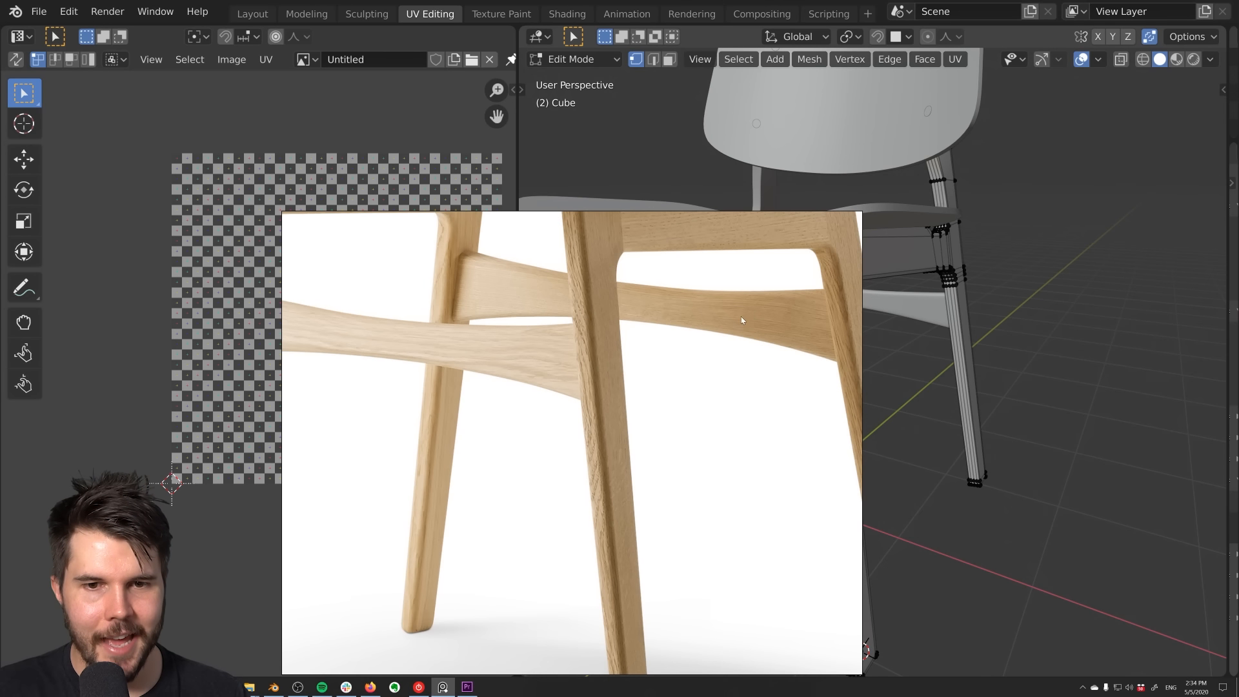
Examine the rear leg, its foot and its rail joints in the chair reference, and switch back to Blender
{"action": "middle_click_drag", "start_coordinate": [790, 329], "coordinate": [614, 356]}
{"action": "scroll", "coordinate": [614, 357], "scroll_direction": "up", "scroll_amount": 2}
{"action": "scroll", "coordinate": [614, 357], "scroll_direction": "up", "scroll_amount": 1}
{"action": "middle_click_drag", "start_coordinate": [692, 352], "coordinate": [620, 331]}
{"action": "scroll", "coordinate": [644, 359], "scroll_direction": "down", "scroll_amount": 2}
{"action": "middle_click_drag", "start_coordinate": [652, 409], "coordinate": [646, 362]}
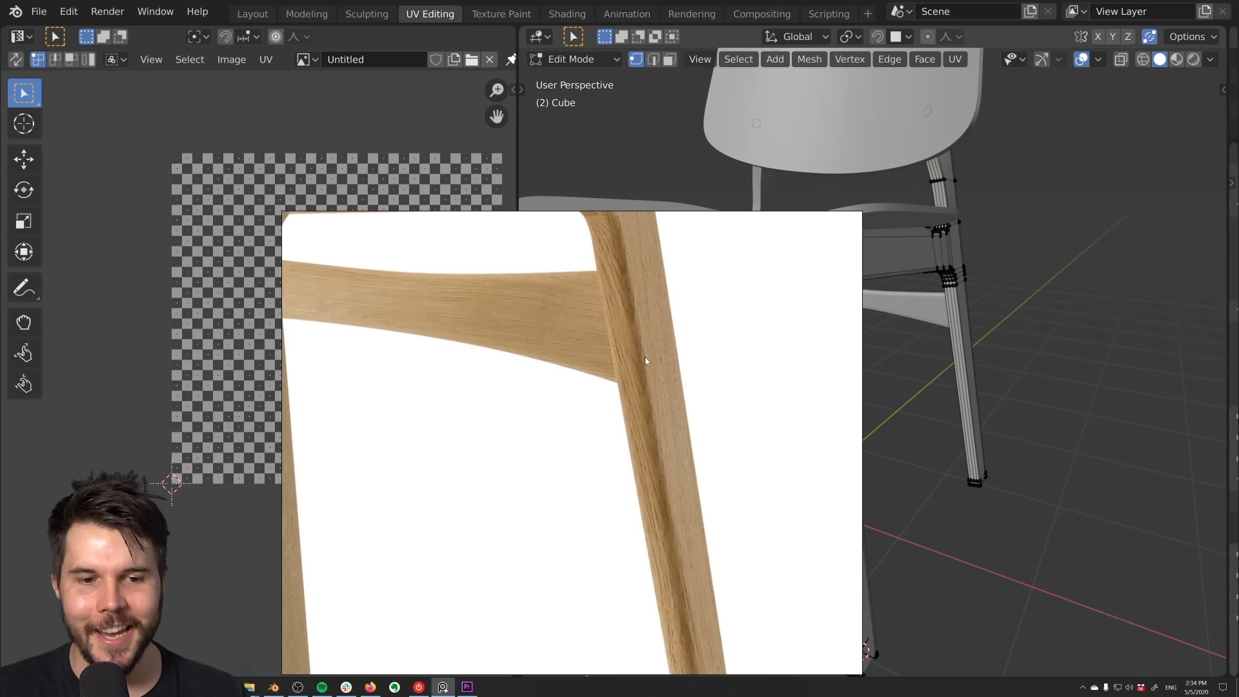
{"action": "scroll", "coordinate": [648, 395], "scroll_direction": "down", "scroll_amount": 2}
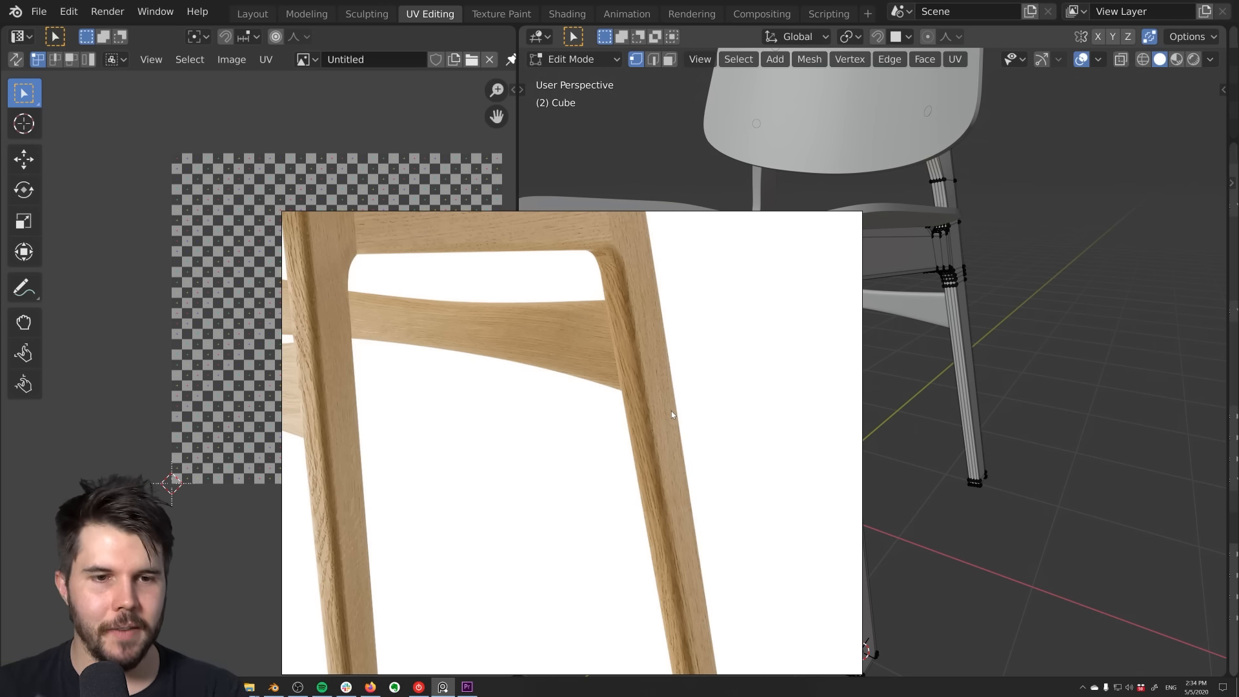
{"action": "scroll", "coordinate": [646, 378], "scroll_direction": "up", "scroll_amount": 3}
{"action": "middle_click_drag", "start_coordinate": [658, 326], "coordinate": [651, 416]}
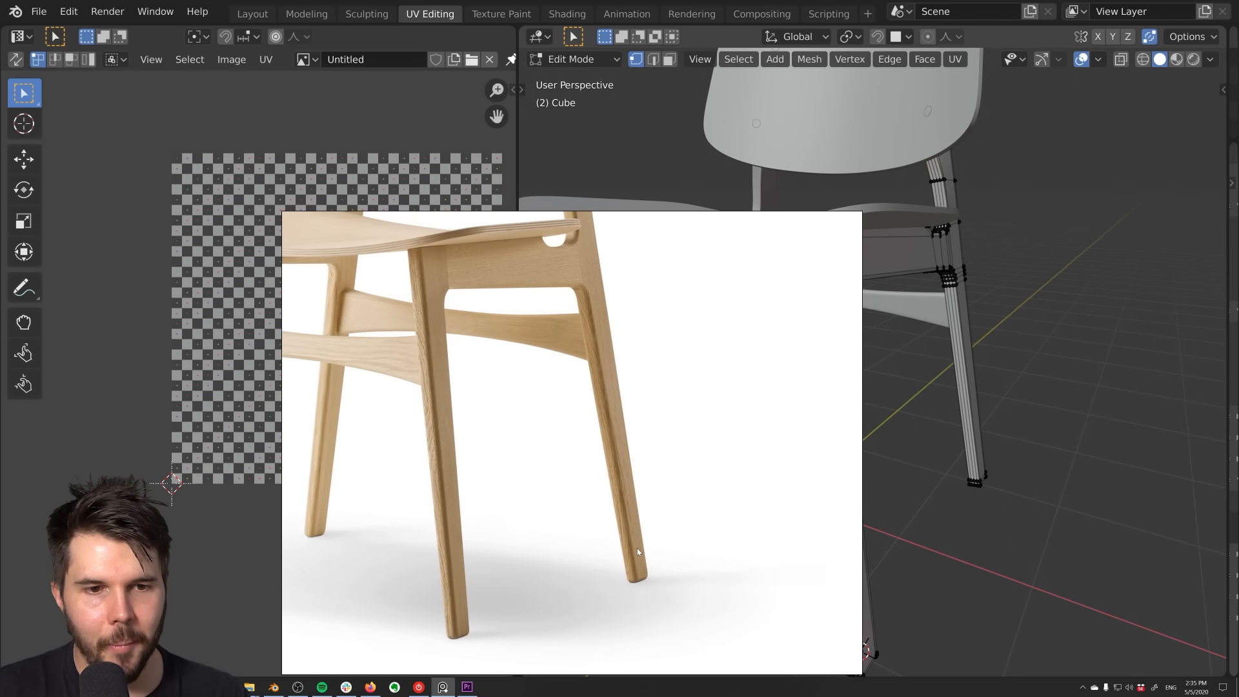
{"action": "scroll", "coordinate": [606, 453], "scroll_direction": "up", "scroll_amount": 4}
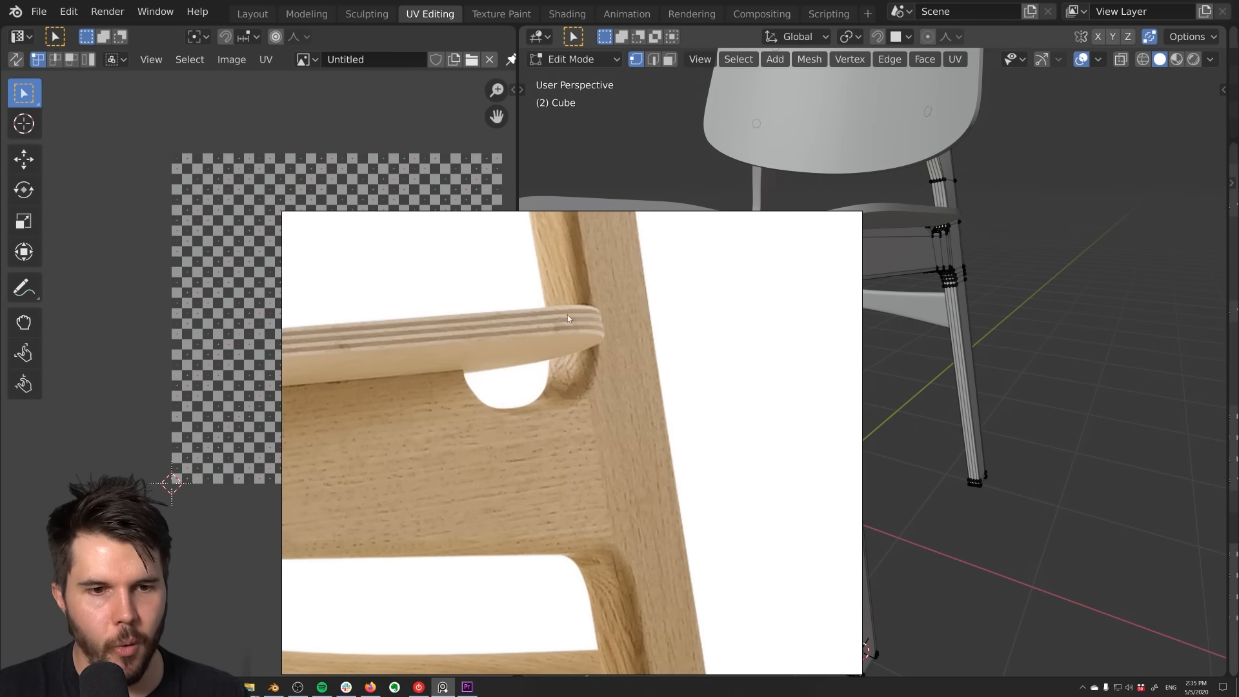
{"action": "middle_click_drag", "start_coordinate": [567, 315], "coordinate": [569, 468]}
{"action": "scroll", "coordinate": [570, 474], "scroll_direction": "down", "scroll_amount": 4}
{"action": "left_click", "coordinate": [994, 358]}
Select an edge loop along the side frame's front leg and switch the viewport to wireframe shading
{"action": "scroll", "coordinate": [993, 355], "scroll_direction": "down", "scroll_amount": 2}
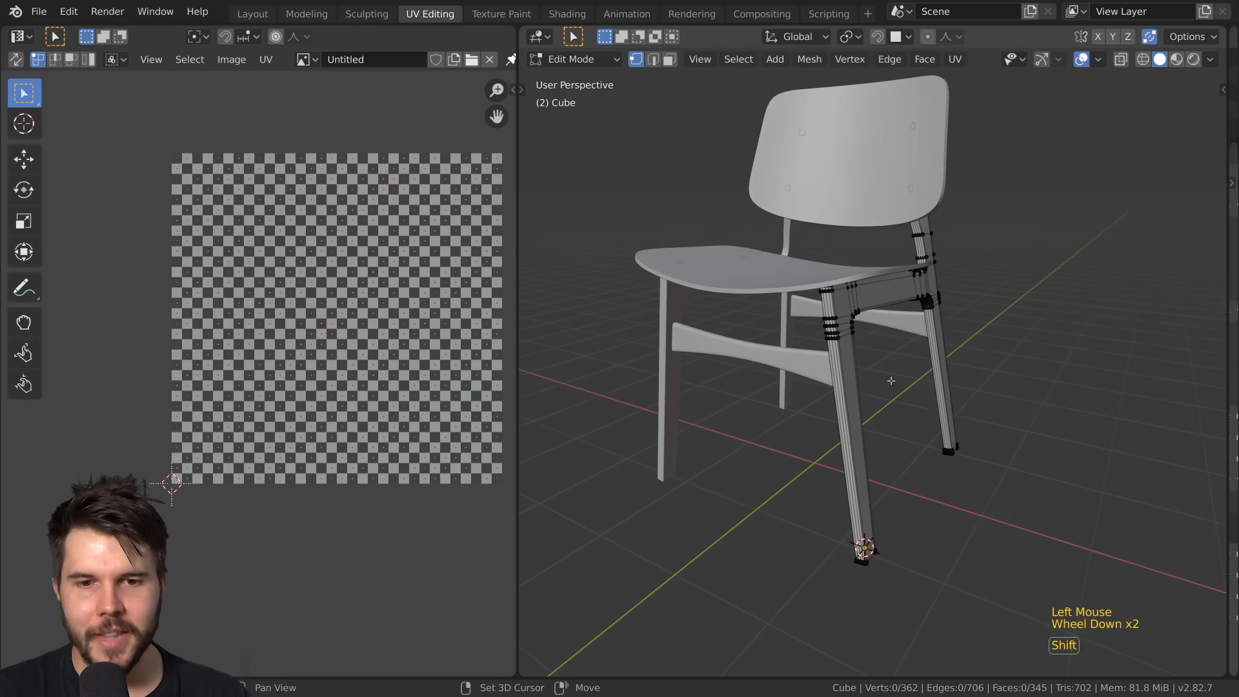
{"action": "middle_click_drag", "start_coordinate": [992, 355], "coordinate": [778, 360], "text": "shift"}
{"action": "scroll", "coordinate": [777, 359], "scroll_direction": "up", "scroll_amount": 3}
{"action": "middle_click_drag", "start_coordinate": [688, 302], "coordinate": [740, 293], "text": "shift"}
{"action": "left_click", "coordinate": [689, 252], "text": "alt"}
{"action": "mouse_move", "coordinate": [697, 258]}
{"action": "middle_mouse_down"}
{"action": "mouse_move", "coordinate": [904, 284]}
{"action": "mouse_move", "coordinate": [935, 310]}
{"action": "middle_mouse_up"}
{"action": "middle_click_drag", "start_coordinate": [1006, 413], "coordinate": [894, 352], "text": "shift"}
{"action": "key", "text": "z"}
Try to select the edge loops around the bottom of the side frame's leg one by one
{"action": "middle_click_drag", "start_coordinate": [949, 400], "coordinate": [844, 286], "text": "shift"}
{"action": "scroll", "coordinate": [907, 352], "scroll_direction": "up", "scroll_amount": 2}
{"action": "scroll", "coordinate": [844, 286], "scroll_direction": "up", "scroll_amount": 1}
{"action": "left_click", "coordinate": [836, 426], "text": "alt"}
{"action": "middle_click_drag", "start_coordinate": [836, 426], "coordinate": [803, 445]}
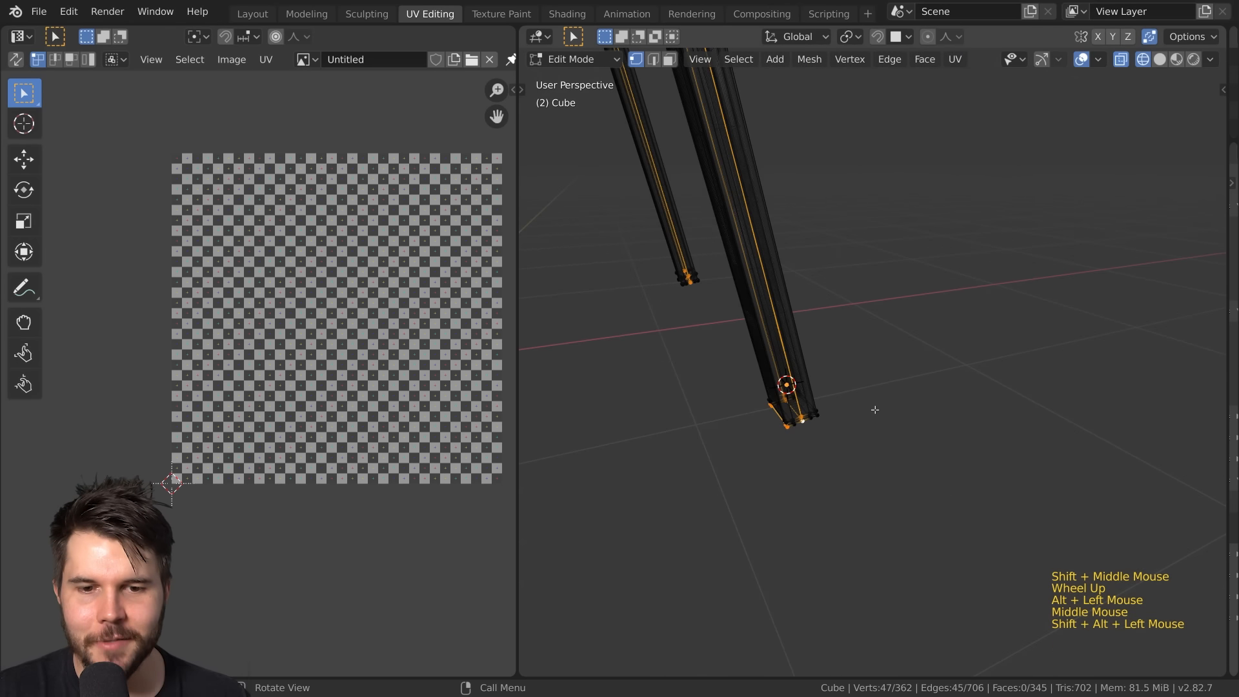
{"action": "middle_click_drag", "start_coordinate": [863, 378], "coordinate": [686, 396]}
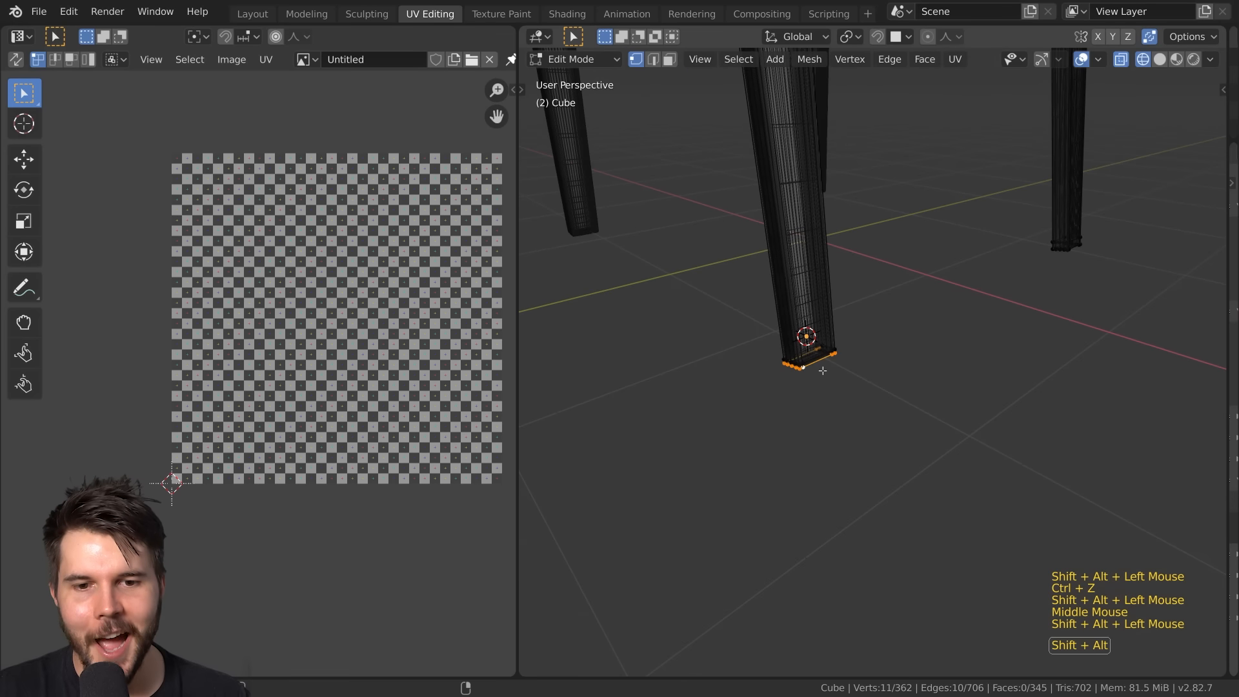
{"action": "scroll", "coordinate": [956, 346], "scroll_direction": "up", "scroll_amount": 1}
{"action": "middle_click_drag", "start_coordinate": [993, 348], "coordinate": [802, 343], "text": "shift"}
{"action": "scroll", "coordinate": [802, 343], "scroll_direction": "up", "scroll_amount": 5}
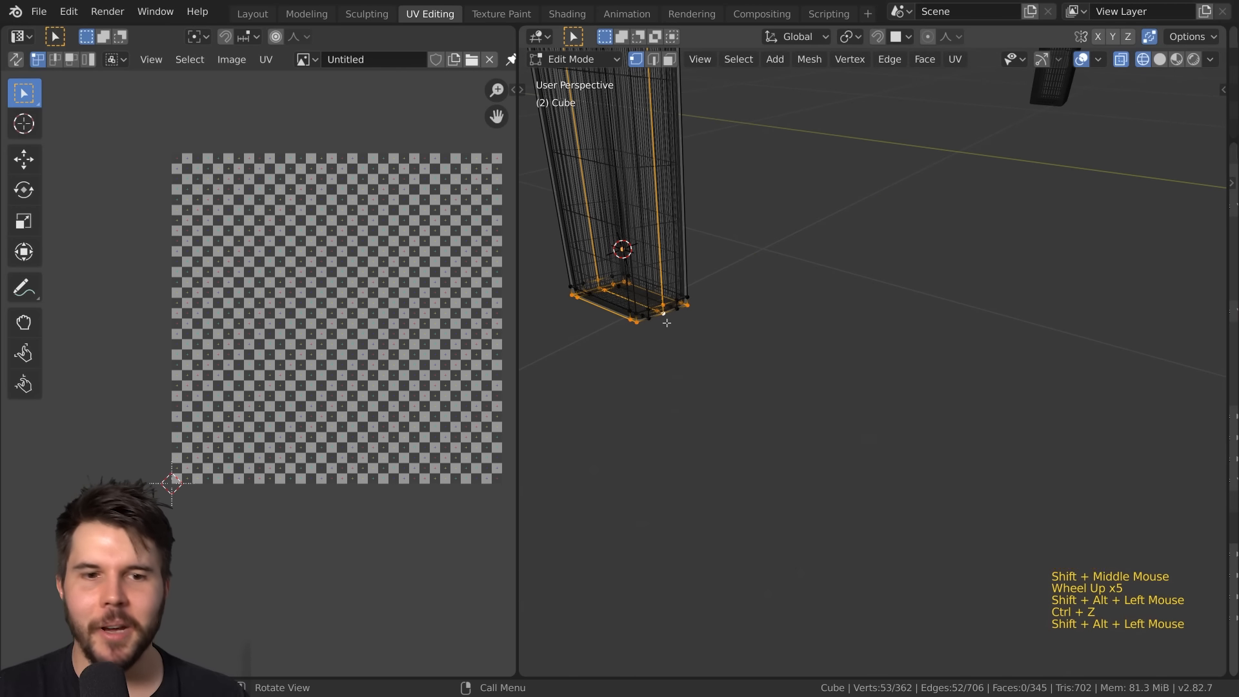
Clear the loop selection and box-select the bottom end of the leg in front orthographic view
{"action": "key", "text": "KP_1"}
{"action": "scroll", "coordinate": [664, 324], "scroll_direction": "down", "scroll_amount": 3}
{"action": "scroll", "coordinate": [664, 324], "scroll_direction": "up", "scroll_amount": 1, "text": "shift"}
{"action": "middle_click_drag", "start_coordinate": [664, 323], "coordinate": [633, 315], "text": "shift"}
{"action": "scroll", "coordinate": [648, 327], "scroll_direction": "up", "scroll_amount": 3}
{"action": "key", "text": "alt+a"}
{"action": "key", "text": "b"}
{"action": "left_click_drag", "start_coordinate": [592, 310], "coordinate": [852, 443]}
{"action": "scroll", "coordinate": [828, 337], "scroll_direction": "up", "scroll_amount": 1}
{"action": "middle_click_drag", "start_coordinate": [828, 336], "coordinate": [887, 316], "text": "shift"}
{"action": "scroll", "coordinate": [887, 311], "scroll_direction": "up", "scroll_amount": 2}
{"action": "scroll", "coordinate": [884, 273], "scroll_direction": "down", "scroll_amount": 2}
{"action": "middle_click_drag", "start_coordinate": [884, 273], "coordinate": [927, 343], "text": "shift"}
{"action": "scroll", "coordinate": [927, 343], "scroll_direction": "up", "scroll_amount": 1}
Try rotating the two lowest rows of vertices on the leg's foot to level it with the floor
{"action": "key", "text": "alt+a"}
{"action": "key", "text": "b"}
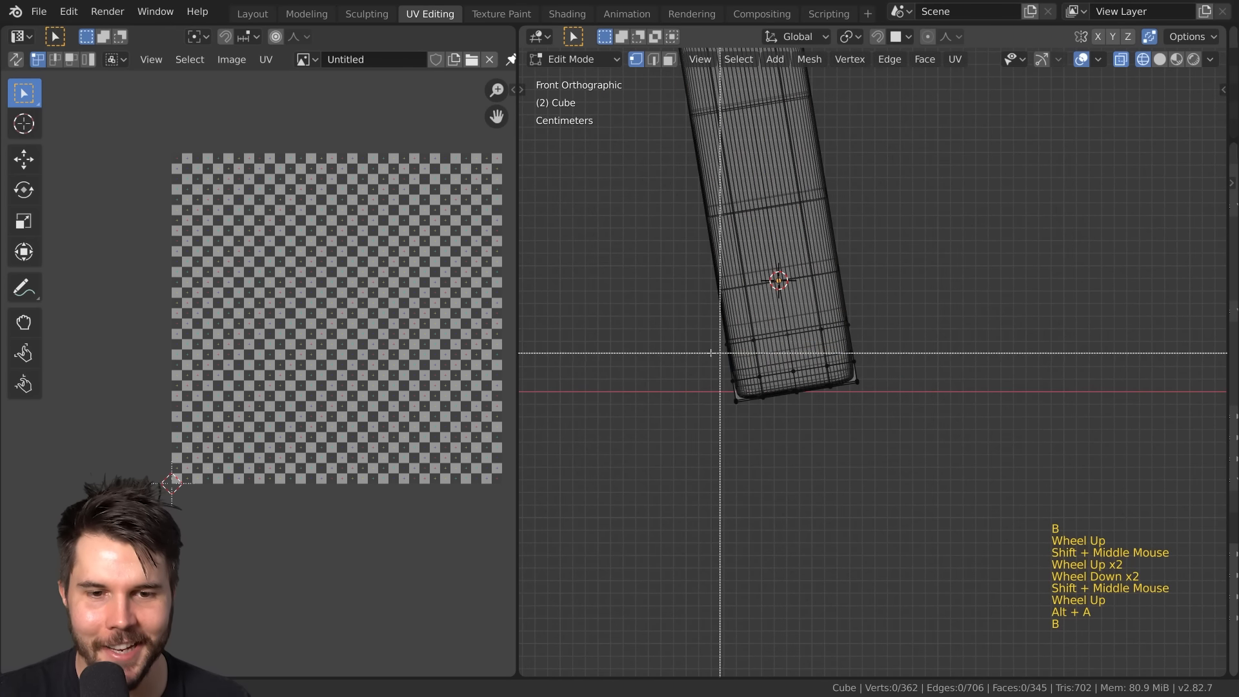
{"action": "left_click_drag", "start_coordinate": [659, 362], "coordinate": [954, 447]}
{"action": "scroll", "coordinate": [917, 323], "scroll_direction": "up", "scroll_amount": 2}
{"action": "key", "text": "r"}
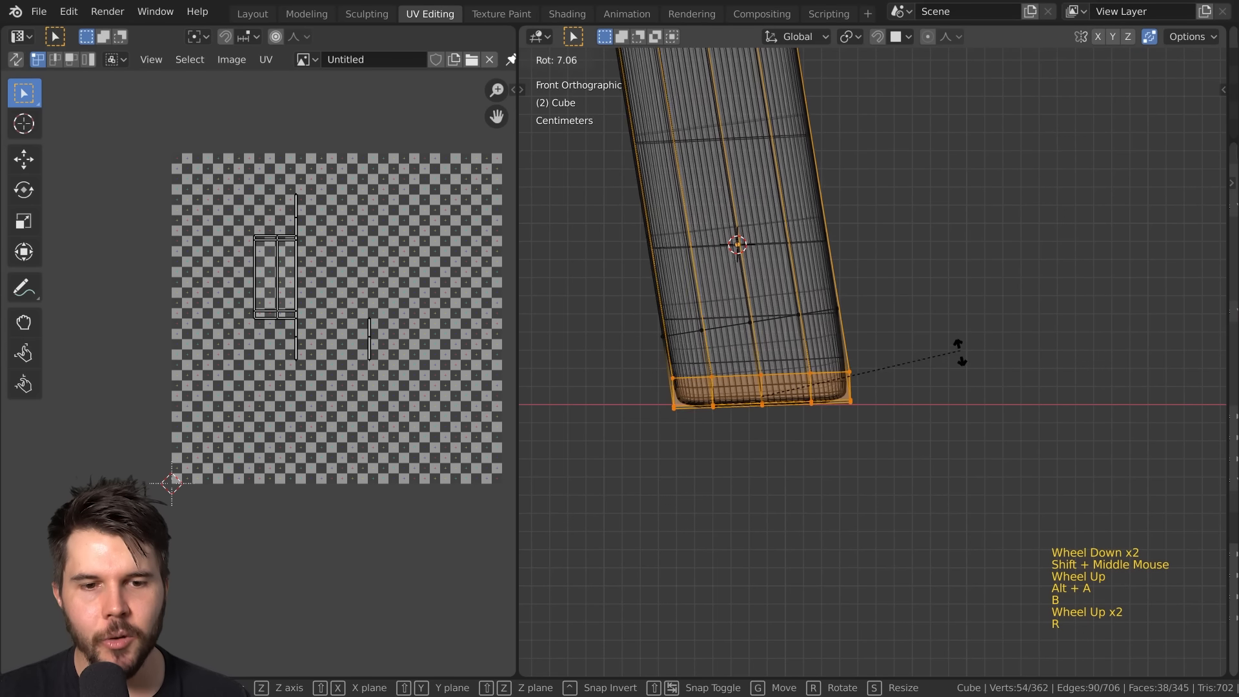
{"action": "right_click", "coordinate": [960, 357]}
Try rotating the three lowest rows of vertices on the leg together to level the foot
{"action": "key", "text": "b"}
{"action": "left_click_drag", "start_coordinate": [611, 253], "coordinate": [1019, 442]}
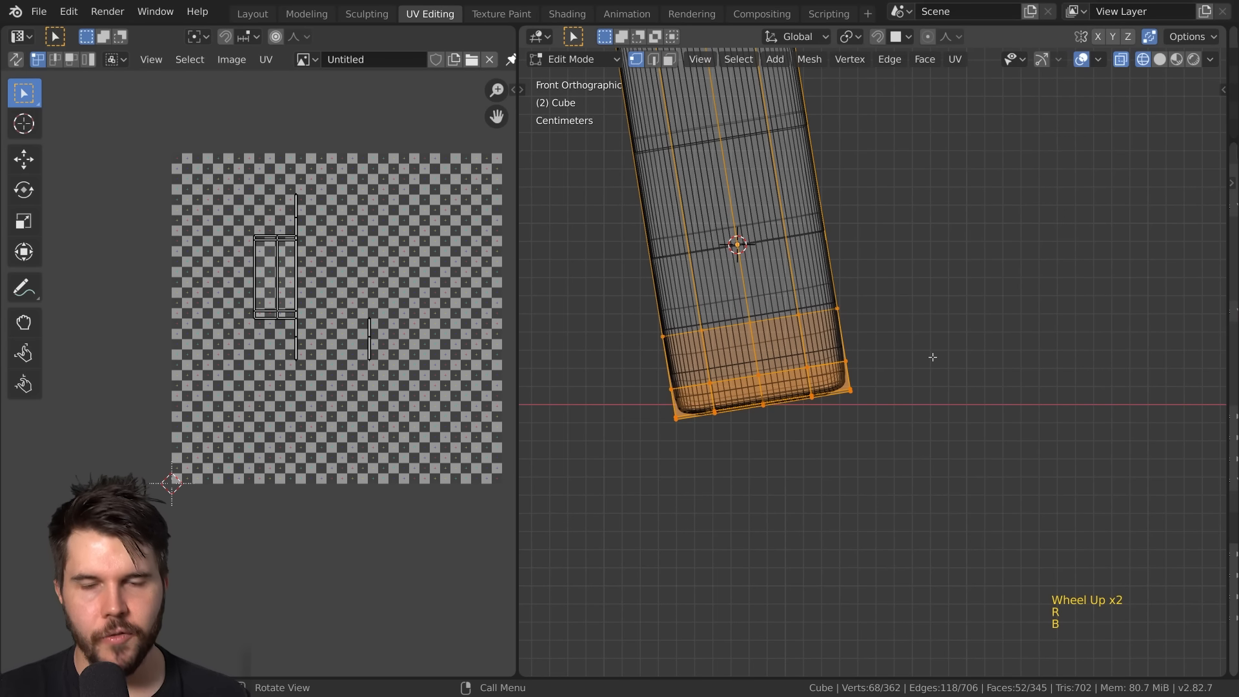
{"action": "key", "text": "alt+a"}
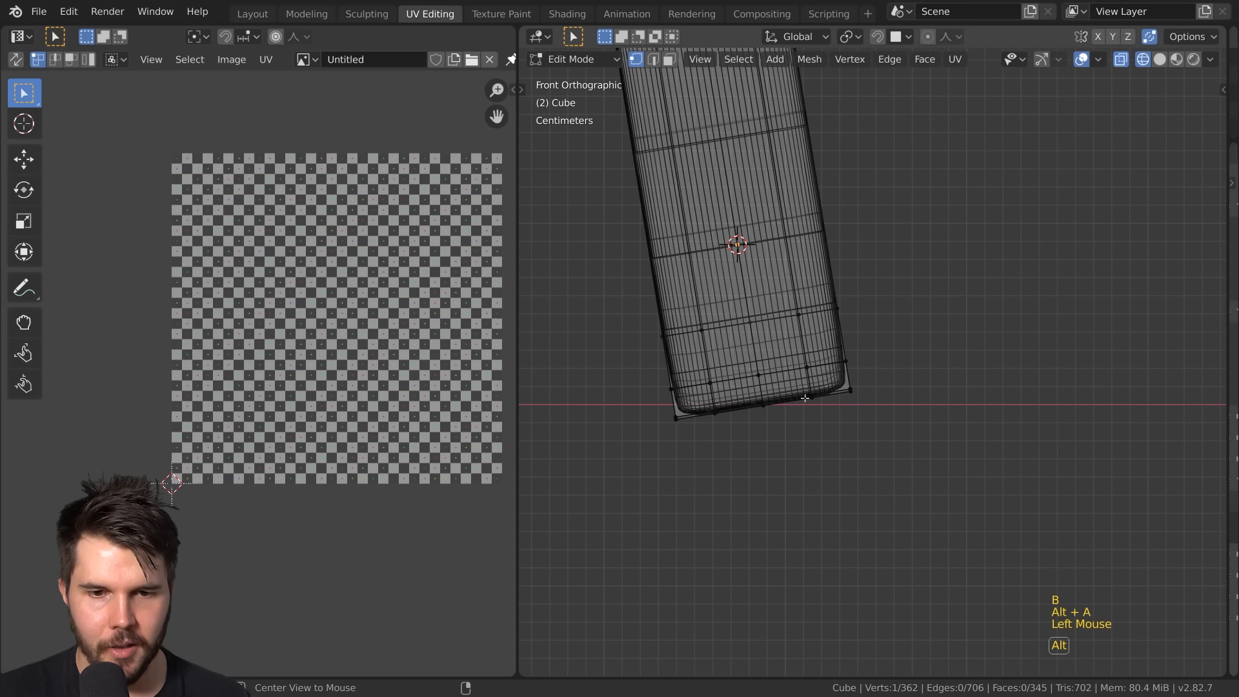
{"action": "key", "text": "b"}
{"action": "left_click_drag", "start_coordinate": [639, 303], "coordinate": [904, 426]}
{"action": "key", "text": "r"}
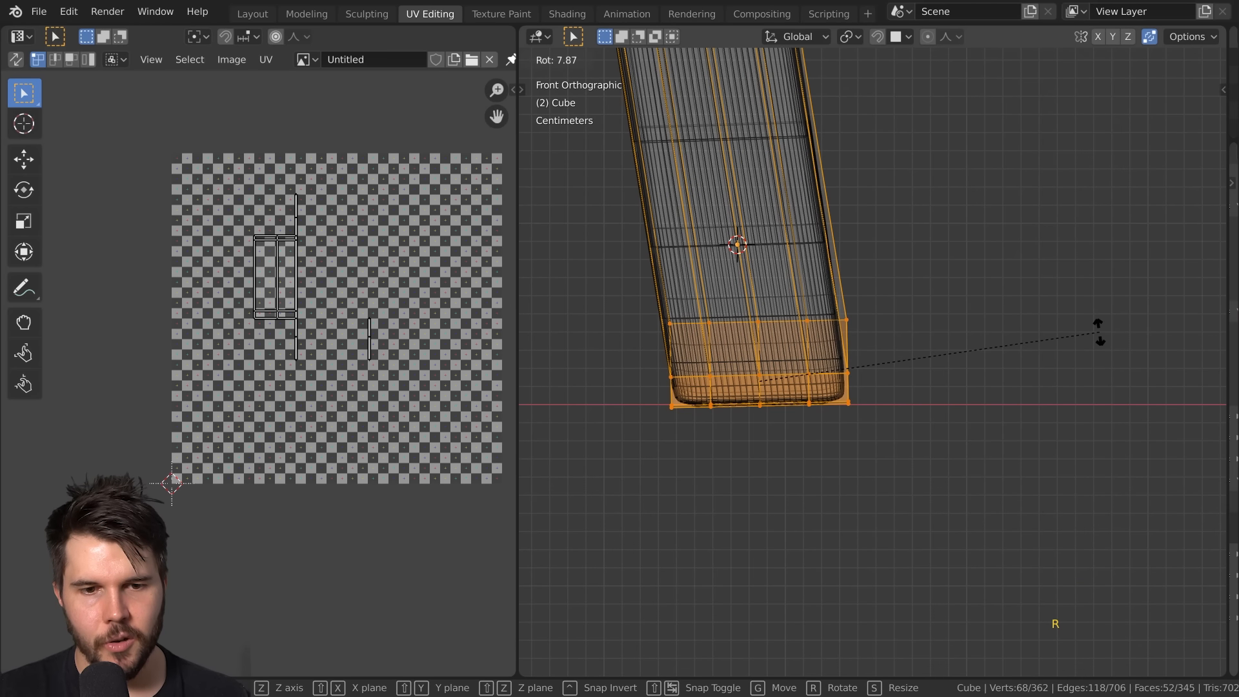
{"action": "left_click", "coordinate": [1054, 335]}
Rotate only the lowest row of vertices on the leg about 8° to level the foot with the floor
{"action": "key", "text": "alt+a"}
{"action": "key", "text": "b"}
{"action": "left_click_drag", "start_coordinate": [659, 393], "coordinate": [823, 427]}
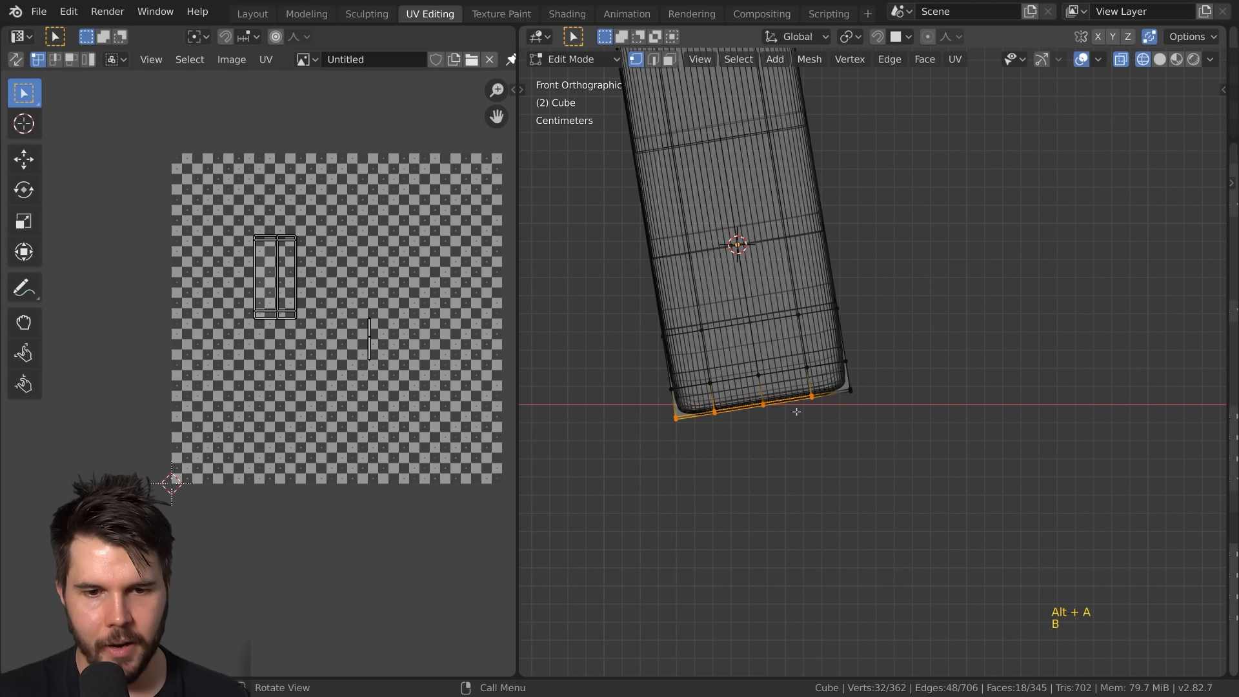
{"action": "key", "text": "r"}
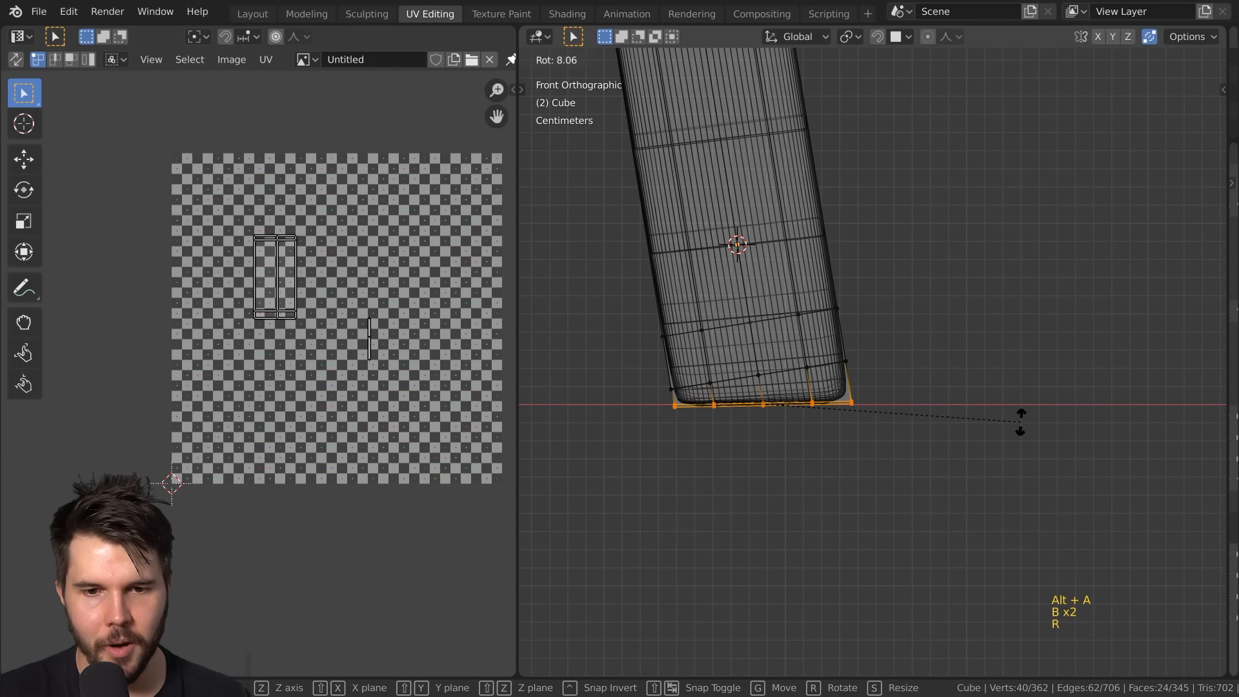
{"action": "left_click", "coordinate": [1021, 423]}
Shear the edge loop just above the foot's bottom so it runs nearly parallel to the floor
{"action": "left_click", "coordinate": [955, 351], "text": "alt"}
{"action": "key", "text": "F3"}
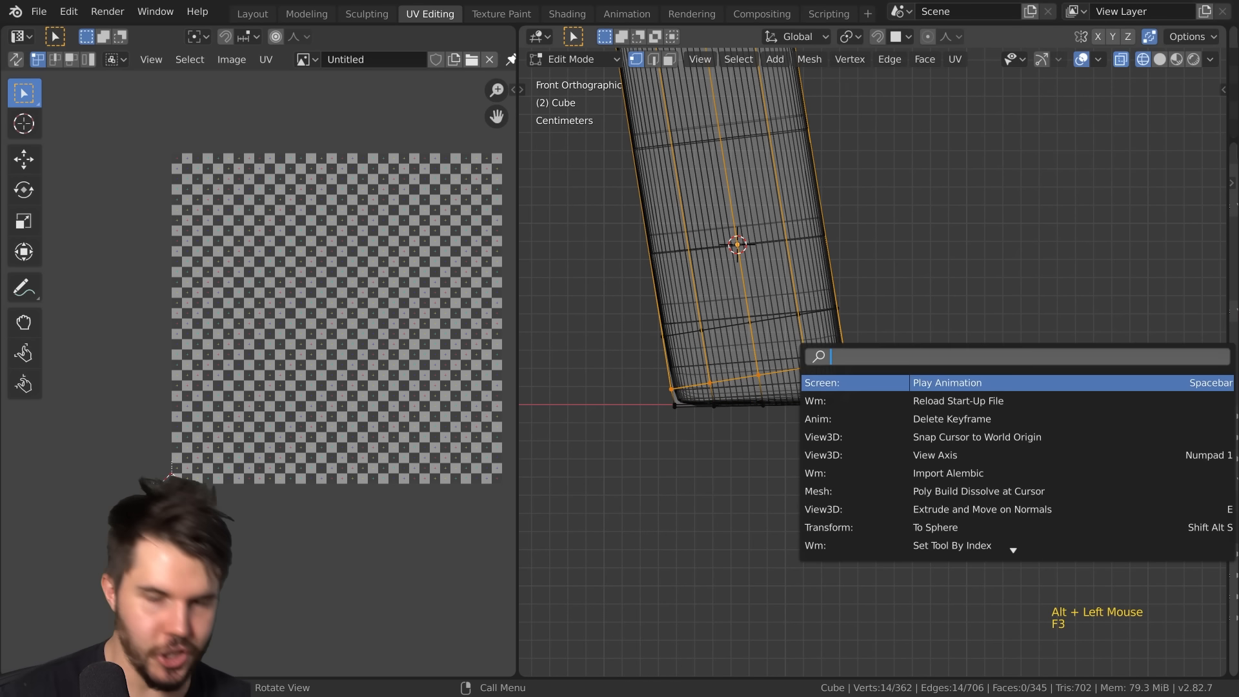
{"action": "type", "text": "shear"}
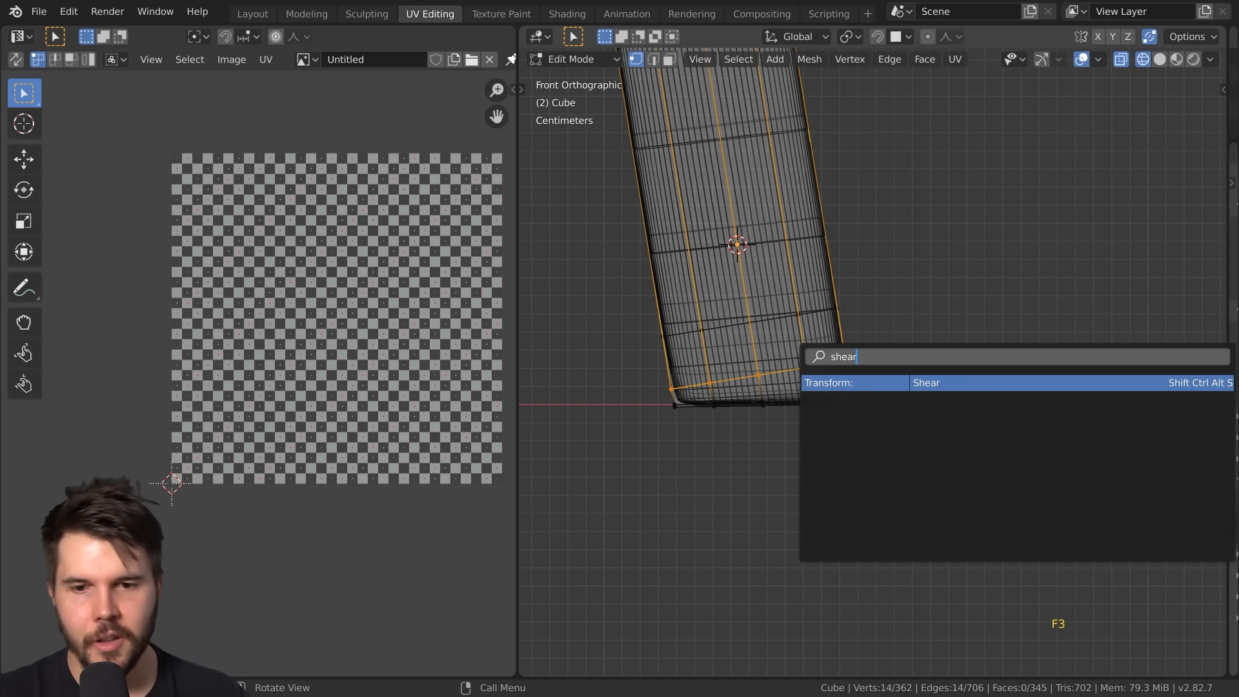
{"action": "key", "text": "Return"}
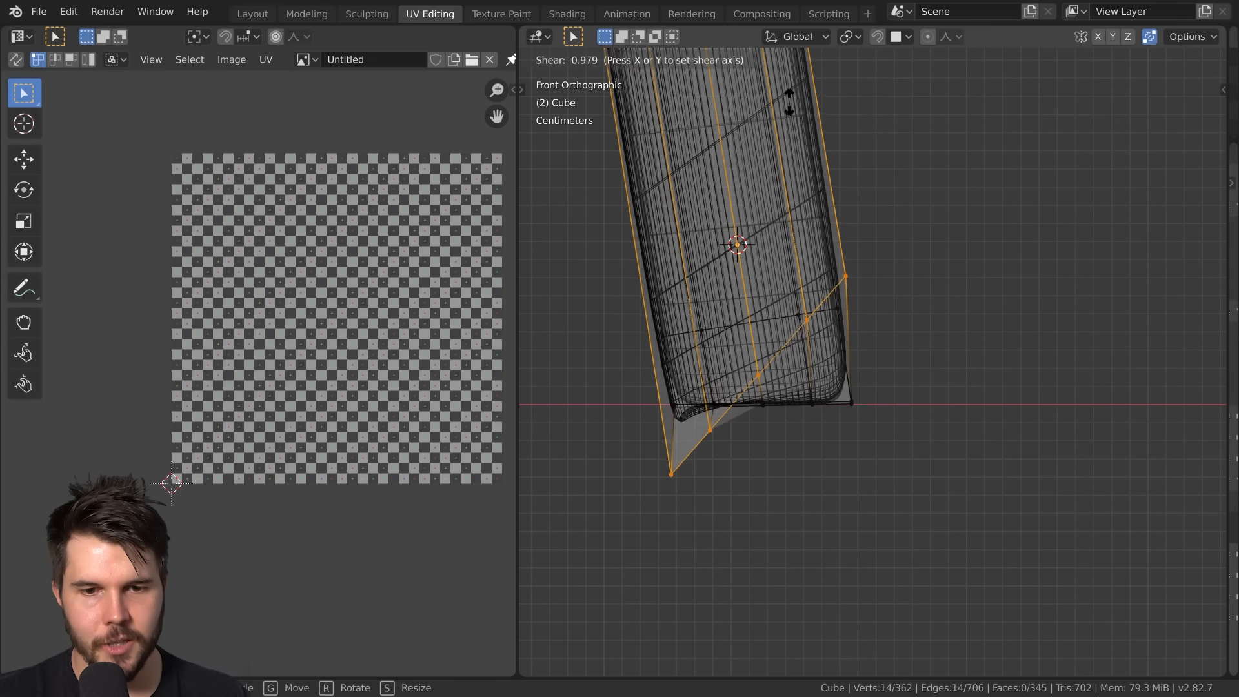
{"action": "left_click", "coordinate": [718, 420]}
Edge-slide the next loop up the leg down close to the loop just above the foot
{"action": "left_click", "coordinate": [784, 322], "text": "alt"}
{"action": "key", "text": "g"}
{"action": "key", "text": "g"}
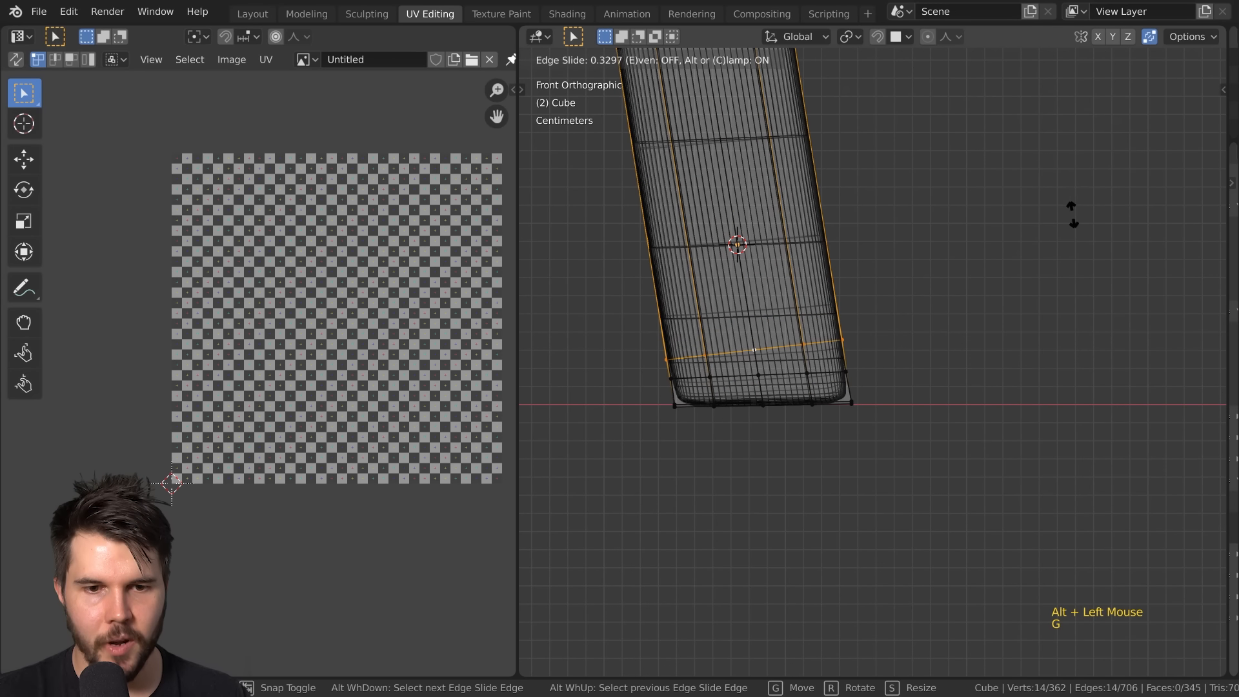
{"action": "left_click", "coordinate": [1173, 122]}
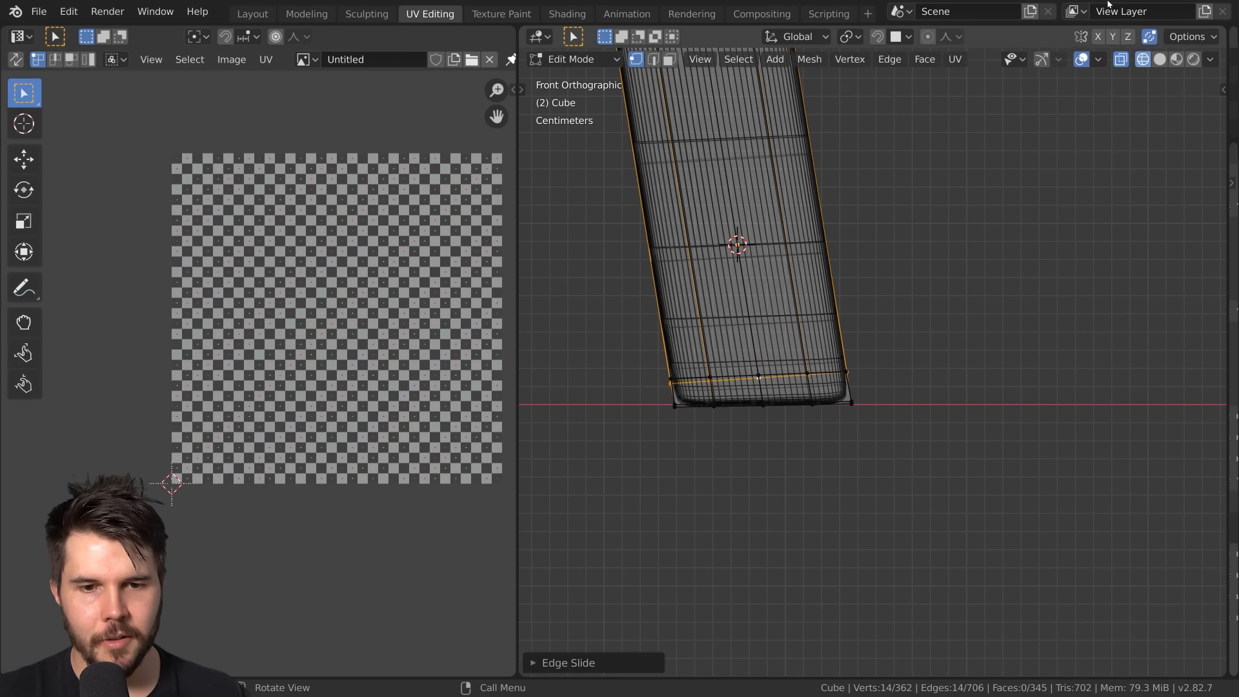
Examine the adjusted foot against the floor line from the front and back, in both edit and object mode
{"action": "middle_click_drag", "start_coordinate": [1052, 301], "coordinate": [1015, 304]}
{"action": "scroll", "coordinate": [1015, 304], "scroll_direction": "down", "scroll_amount": 2}
{"action": "left_click", "coordinate": [1010, 363]}
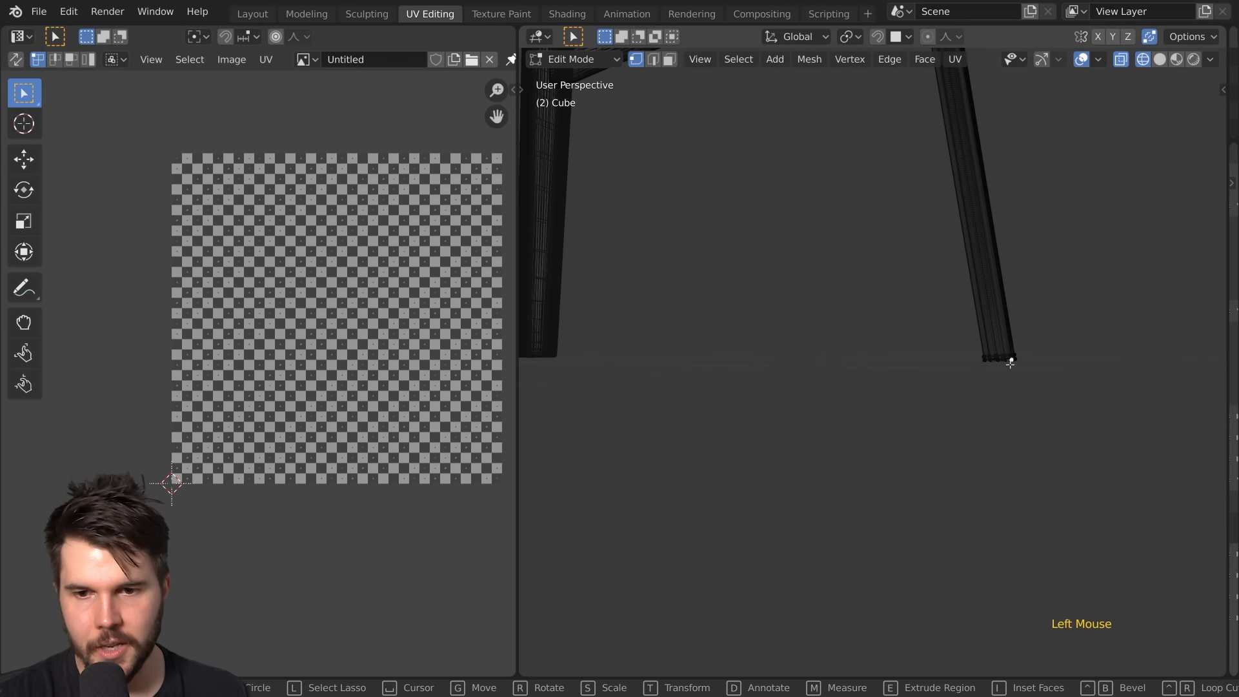
{"action": "scroll", "coordinate": [791, 420], "scroll_direction": "down", "scroll_amount": 6}
{"action": "scroll", "coordinate": [948, 379], "scroll_direction": "up", "scroll_amount": 4}
{"action": "key", "text": "Tab"}
{"action": "key", "text": "Tab"}
{"action": "key", "text": "KP_1"}
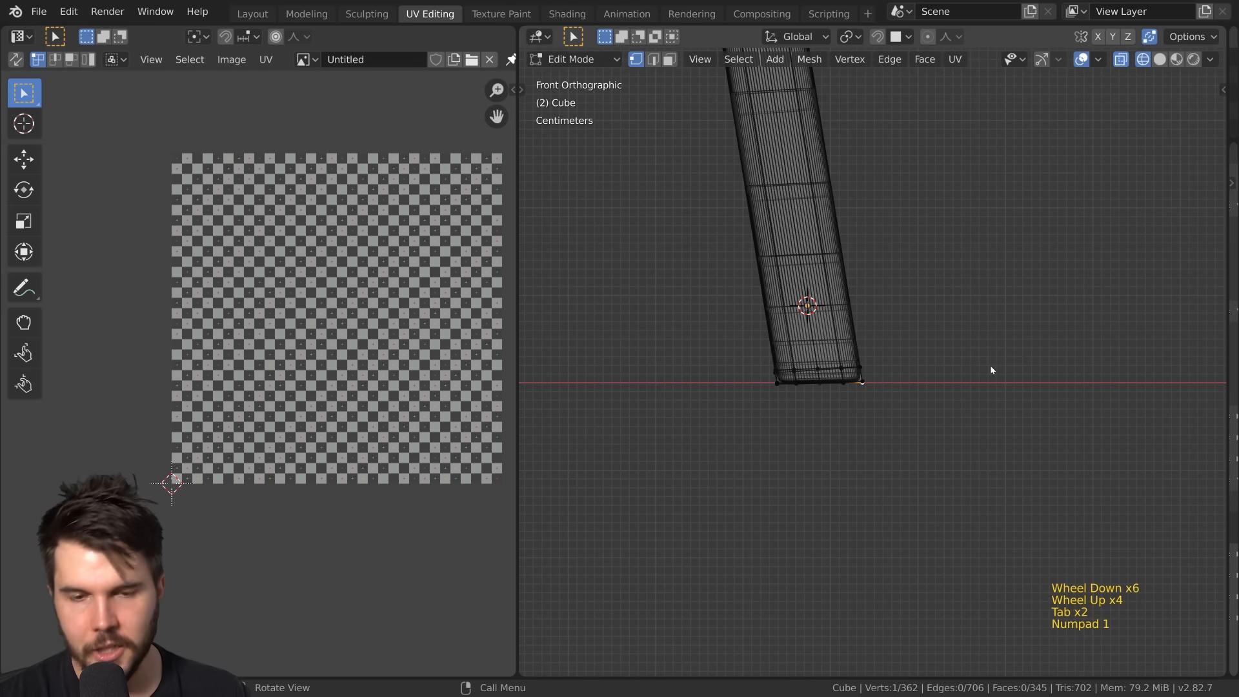
{"action": "key", "text": "Tab"}
{"action": "scroll", "coordinate": [992, 354], "scroll_direction": "up", "scroll_amount": 2}
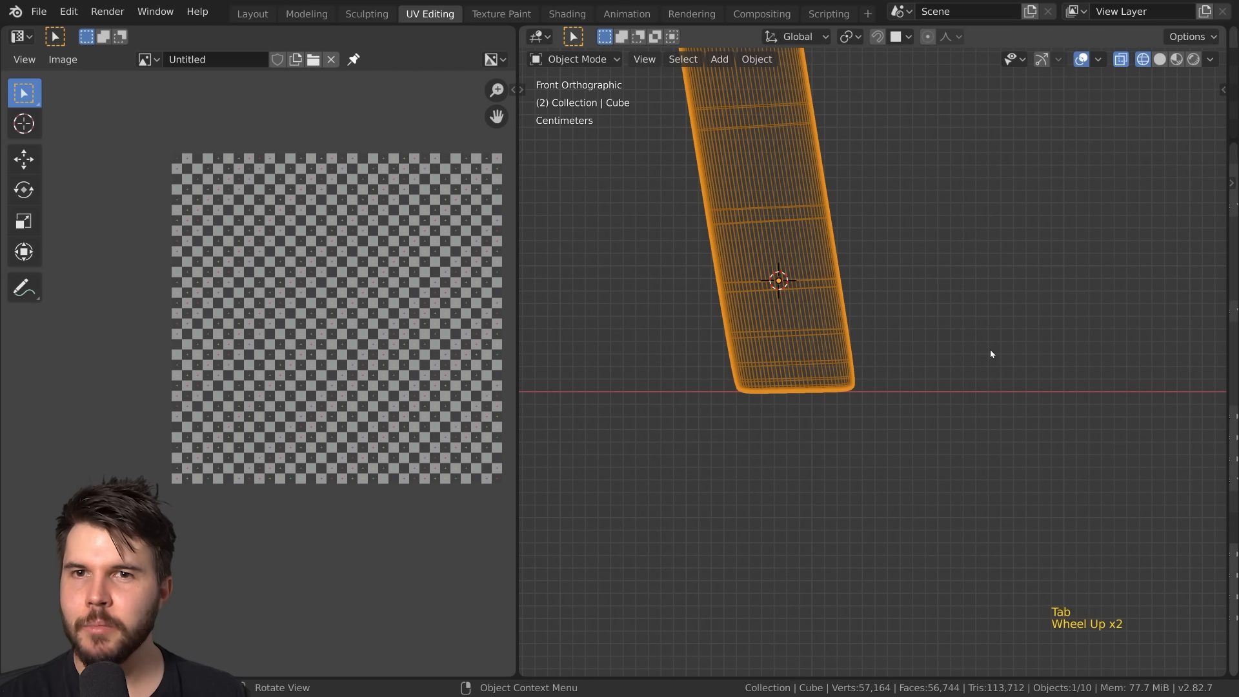
{"action": "key", "text": "shift"}
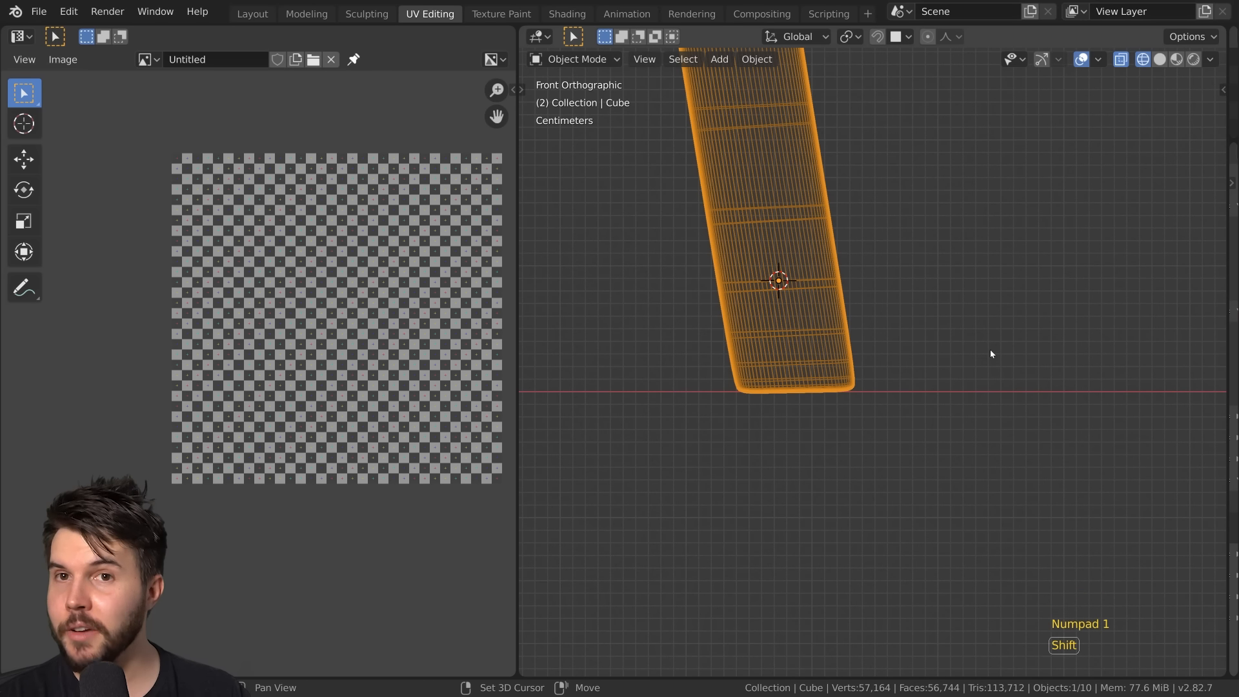
{"action": "key", "text": "shift+KP_1"}
{"action": "key", "text": "KP_1"}
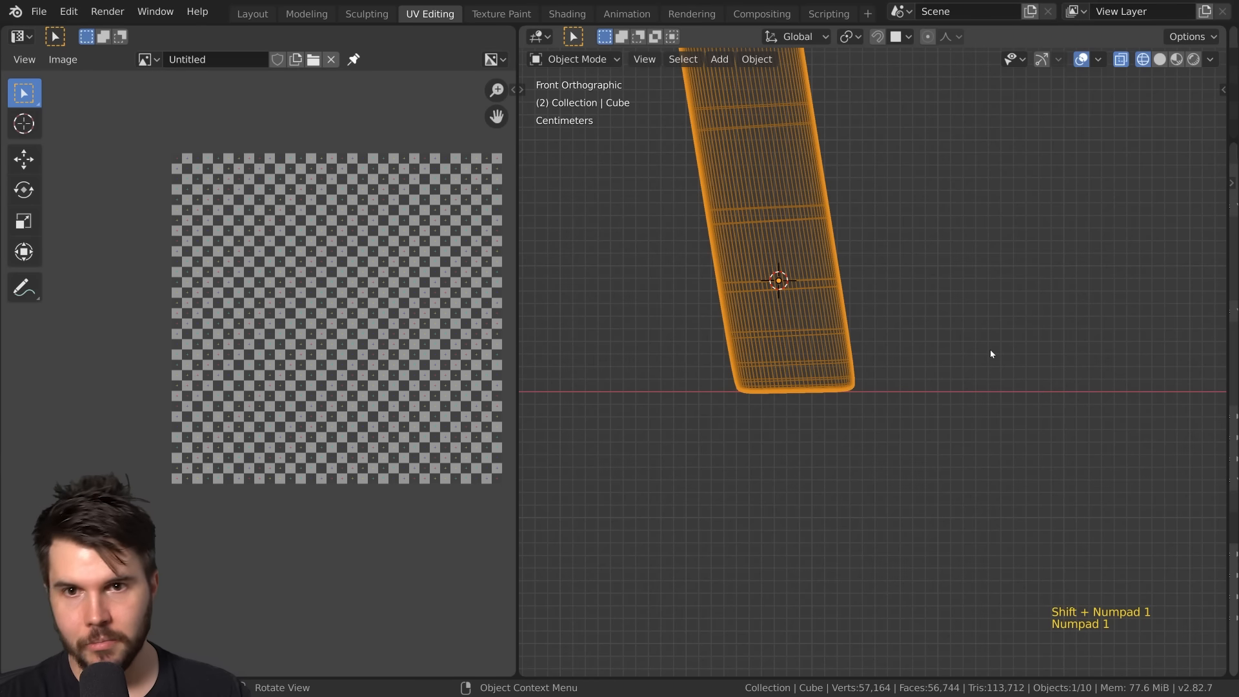
{"action": "key", "text": "ctrl+KP_1"}
{"action": "middle_click_drag", "start_coordinate": [992, 353], "coordinate": [840, 366], "text": "shift"}
{"action": "scroll", "coordinate": [888, 391], "scroll_direction": "up", "scroll_amount": 2}
{"action": "key", "text": "Tab"}
{"action": "scroll", "coordinate": [855, 365], "scroll_direction": "down", "scroll_amount": 5}
{"action": "scroll", "coordinate": [855, 364], "scroll_direction": "down", "scroll_amount": 4}
{"action": "scroll", "coordinate": [855, 364], "scroll_direction": "up", "scroll_amount": 2}
{"action": "scroll", "coordinate": [840, 365], "scroll_direction": "down", "scroll_amount": 9}
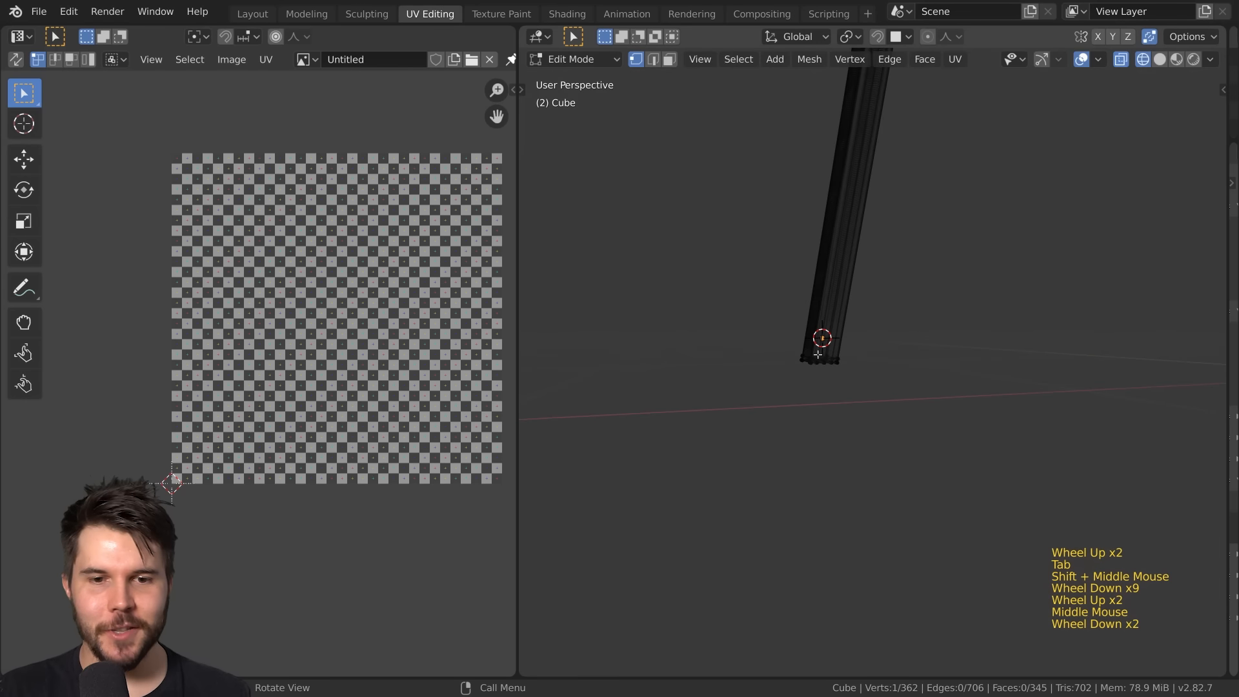
Flatten the lowest row of vertices on the foot by scaling it along the Z axis in the back view
{"action": "key", "text": "KP_1"}
{"action": "key", "text": "ctrl+KP_1"}
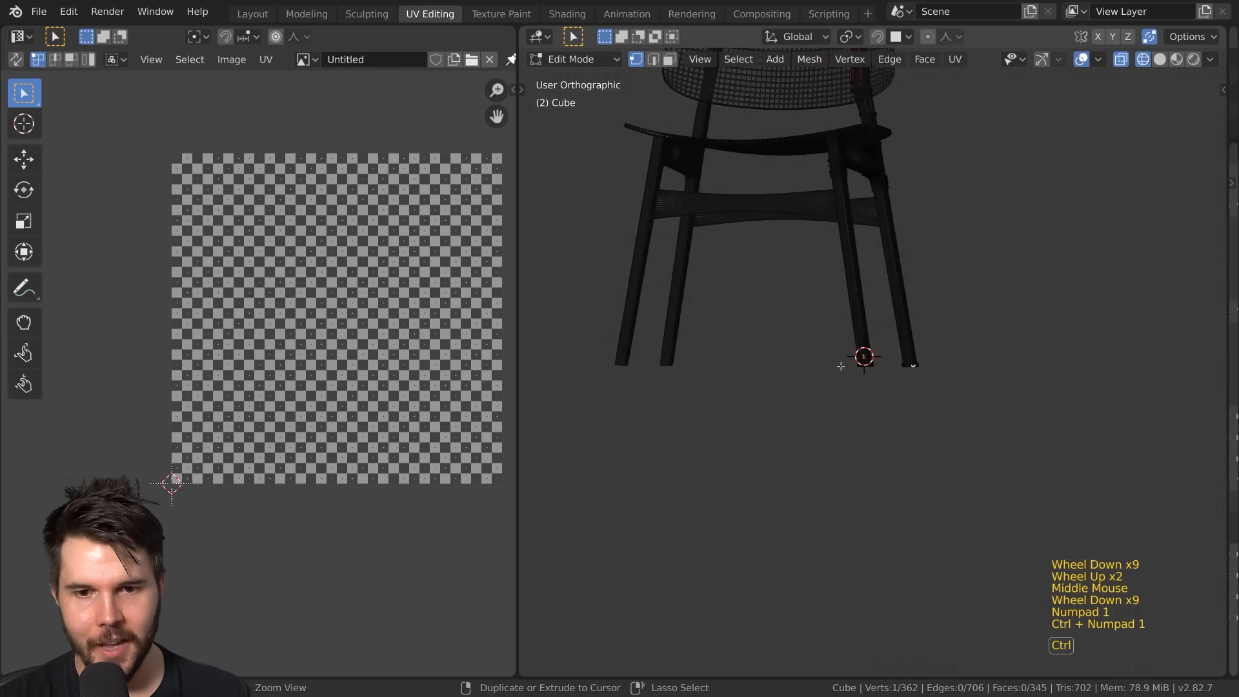
{"action": "key", "text": "Tab"}
{"action": "scroll", "coordinate": [843, 366], "scroll_direction": "up", "scroll_amount": 5}
{"action": "scroll", "coordinate": [845, 368], "scroll_direction": "up", "scroll_amount": 7}
{"action": "key", "text": "Tab"}
{"action": "scroll", "coordinate": [828, 375], "scroll_direction": "up", "scroll_amount": 3}
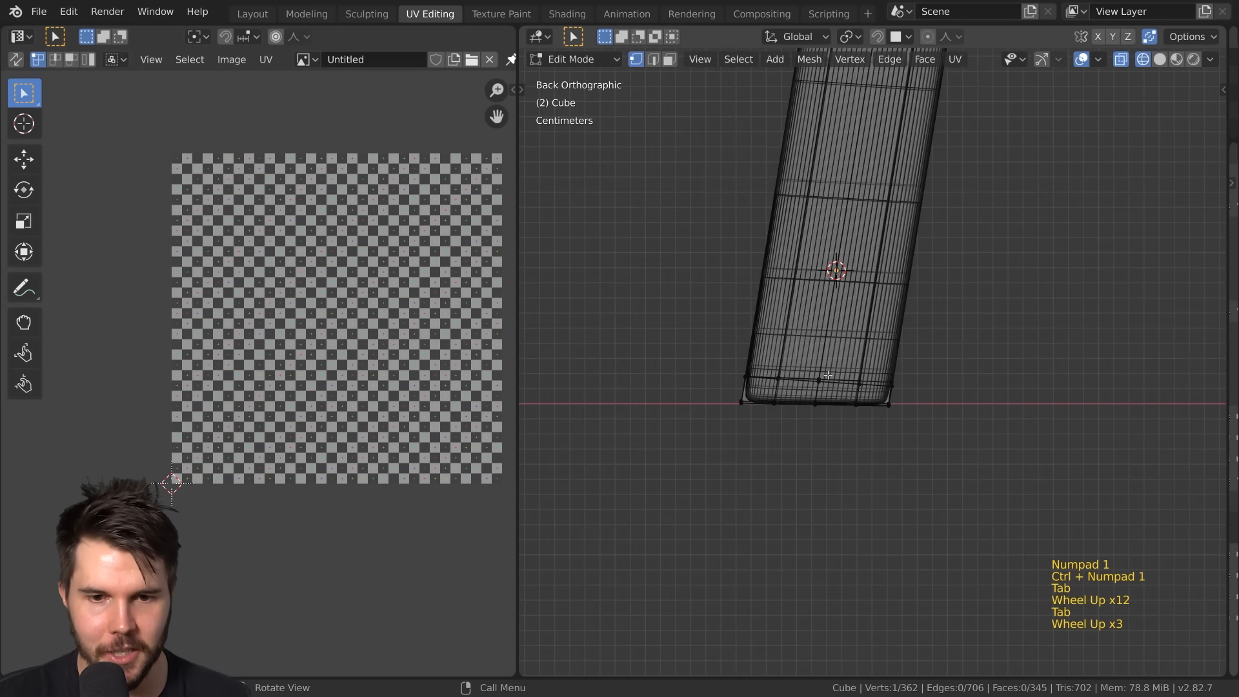
{"action": "scroll", "coordinate": [844, 384], "scroll_direction": "down", "scroll_amount": 2}
{"action": "scroll", "coordinate": [843, 384], "scroll_direction": "up", "scroll_amount": 5}
{"action": "key", "text": "alt+a"}
{"action": "key", "text": "b"}
{"action": "left_click_drag", "start_coordinate": [586, 412], "coordinate": [875, 467]}
{"action": "key", "text": "s"}
{"action": "key", "text": "z"}
{"action": "key", "text": "Escape"}
{"action": "key", "text": "alt+a"}
Shear the edge loop just above the foot's bottom so it runs parallel to the floor
{"action": "left_click", "coordinate": [800, 399], "text": "alt"}
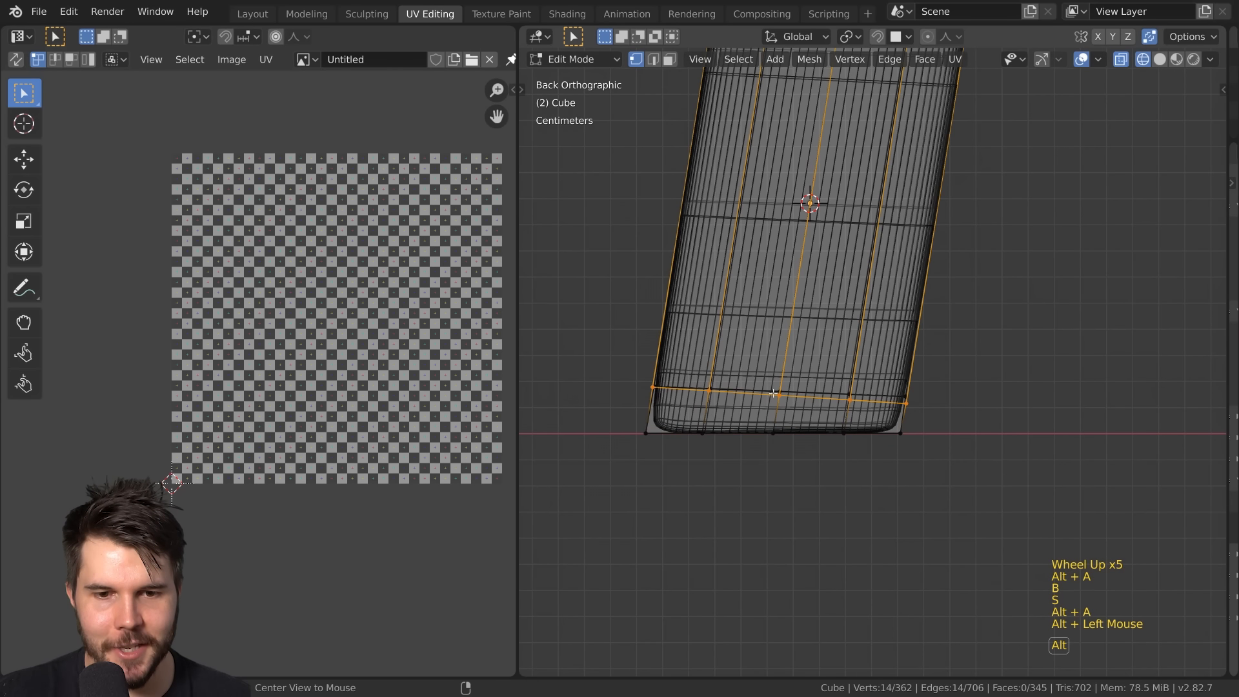
{"action": "key", "text": "F3"}
{"action": "type", "text": "shear"}
{"action": "key", "text": "Return"}
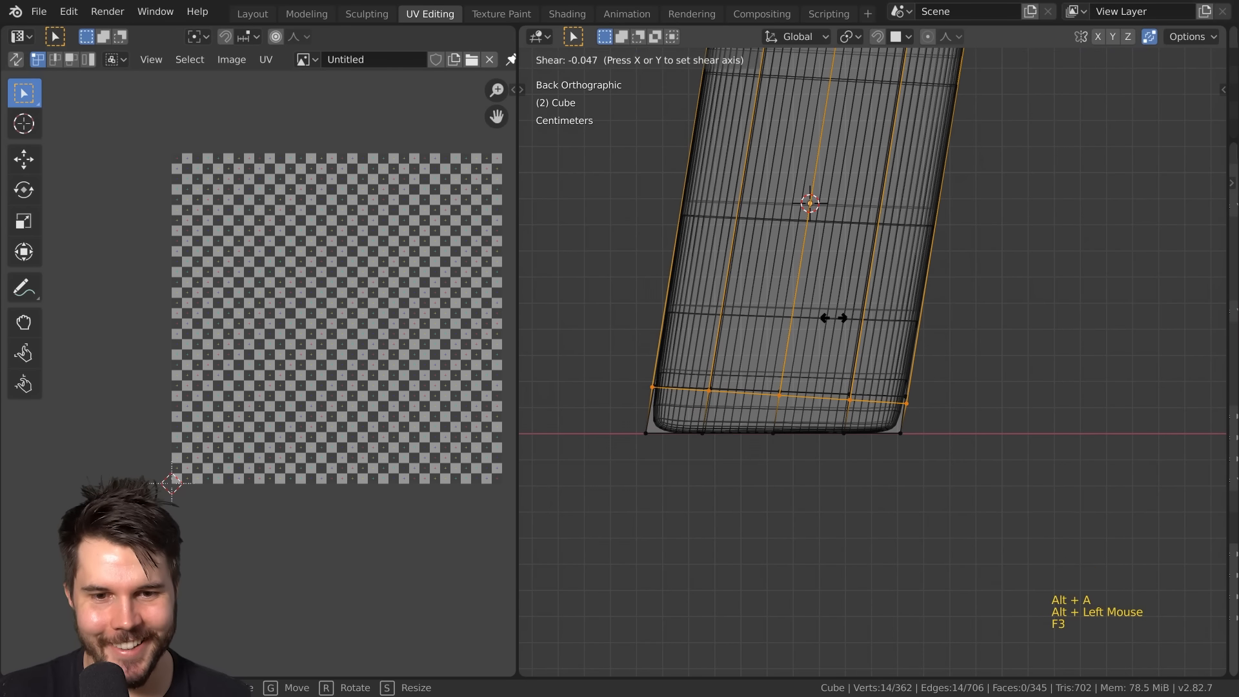
{"action": "left_click", "coordinate": [789, 654]}
Mark a seam around the lowest edge loop of the levelled foot
{"action": "scroll", "coordinate": [677, 325], "scroll_direction": "down", "scroll_amount": 6}
{"action": "key", "text": "Tab"}
{"action": "scroll", "coordinate": [923, 362], "scroll_direction": "down", "scroll_amount": 8}
{"action": "mouse_move", "coordinate": [677, 325]}
{"action": "middle_mouse_down"}
{"action": "mouse_move", "coordinate": [923, 362]}
{"action": "mouse_move", "coordinate": [953, 343]}
{"action": "mouse_move", "coordinate": [866, 393]}
{"action": "mouse_move", "coordinate": [903, 349]}
{"action": "mouse_move", "coordinate": [897, 328]}
{"action": "mouse_move", "coordinate": [820, 403]}
{"action": "mouse_move", "coordinate": [895, 387]}
{"action": "mouse_move", "coordinate": [1040, 409]}
{"action": "mouse_move", "coordinate": [832, 349]}
{"action": "mouse_move", "coordinate": [882, 372]}
{"action": "middle_mouse_up"}
{"action": "scroll", "coordinate": [954, 343], "scroll_direction": "down", "scroll_amount": 3}
{"action": "key", "text": "Tab"}
{"action": "key", "text": "z"}
{"action": "scroll", "coordinate": [904, 349], "scroll_direction": "up", "scroll_amount": 1}
{"action": "scroll", "coordinate": [903, 348], "scroll_direction": "up", "scroll_amount": 1, "text": "shift"}
{"action": "scroll", "coordinate": [807, 331], "scroll_direction": "up", "scroll_amount": 4}
{"action": "scroll", "coordinate": [664, 480], "scroll_direction": "up", "scroll_amount": 5}
{"action": "scroll", "coordinate": [833, 348], "scroll_direction": "down", "scroll_amount": 6}
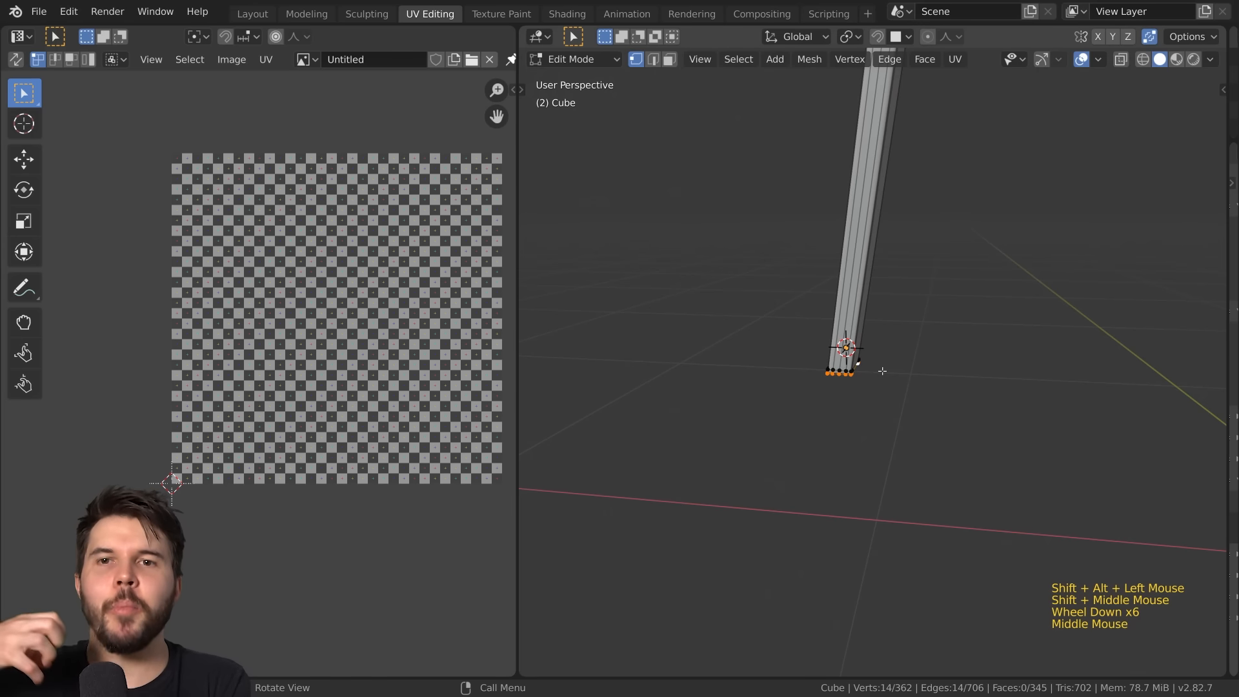
{"action": "key", "text": "ctrl+e"}
{"action": "left_click", "coordinate": [898, 368]}
Mark a seam along the edge loop that follows the inner corner of the legs and the rail's underside
{"action": "middle_click_drag", "start_coordinate": [840, 393], "coordinate": [842, 386]}
{"action": "middle_click_drag", "start_coordinate": [842, 386], "coordinate": [858, 258], "text": "shift"}
{"action": "scroll", "coordinate": [870, 326], "scroll_direction": "down", "scroll_amount": 3}
{"action": "scroll", "coordinate": [875, 314], "scroll_direction": "up", "scroll_amount": 1}
{"action": "scroll", "coordinate": [858, 258], "scroll_direction": "up", "scroll_amount": 3}
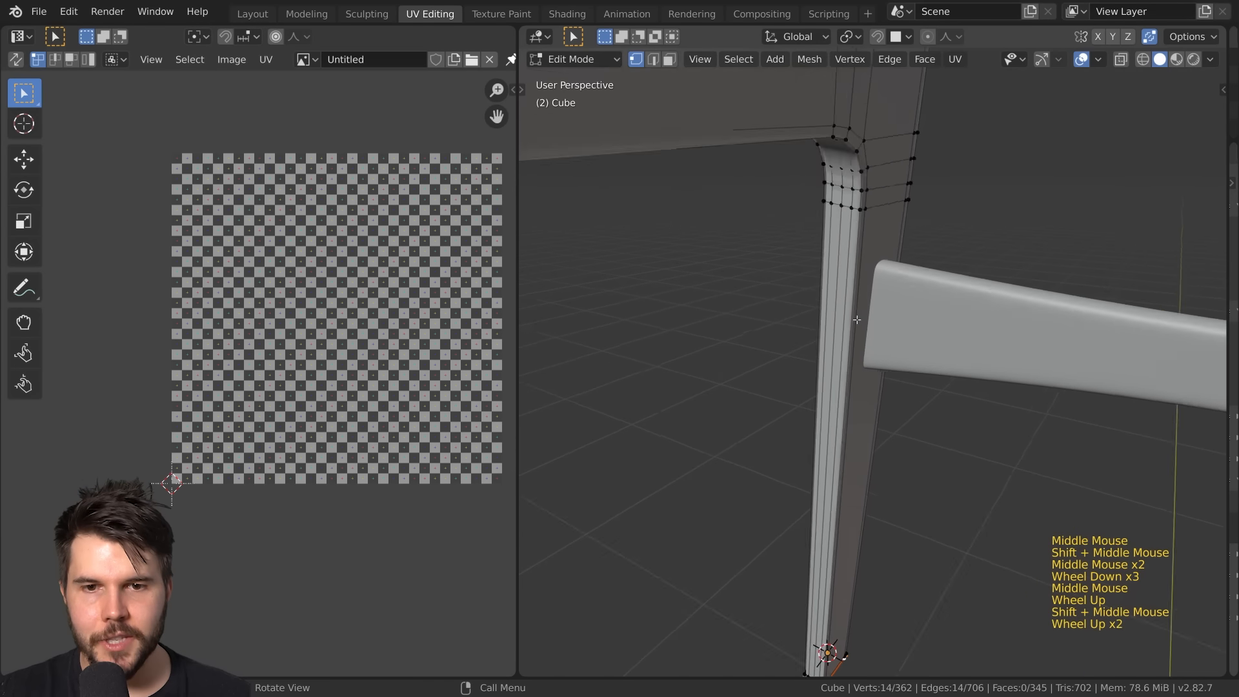
{"action": "left_click", "coordinate": [848, 202], "text": "alt"}
{"action": "scroll", "coordinate": [847, 202], "scroll_direction": "down", "scroll_amount": 2}
{"action": "scroll", "coordinate": [848, 202], "scroll_direction": "down", "scroll_amount": 1}
{"action": "middle_click_drag", "start_coordinate": [847, 202], "coordinate": [865, 213]}
{"action": "middle_click_drag", "start_coordinate": [865, 213], "coordinate": [1006, 193], "text": "shift"}
{"action": "scroll", "coordinate": [898, 219], "scroll_direction": "up", "scroll_amount": 1}
{"action": "scroll", "coordinate": [1007, 194], "scroll_direction": "up", "scroll_amount": 2}
{"action": "scroll", "coordinate": [1038, 147], "scroll_direction": "down", "scroll_amount": 1}
{"action": "scroll", "coordinate": [953, 138], "scroll_direction": "down", "scroll_amount": 2}
{"action": "scroll", "coordinate": [783, 265], "scroll_direction": "up", "scroll_amount": 1}
{"action": "middle_click_drag", "start_coordinate": [783, 265], "coordinate": [824, 388], "text": "shift"}
{"action": "scroll", "coordinate": [825, 387], "scroll_direction": "up", "scroll_amount": 1}
{"action": "scroll", "coordinate": [795, 396], "scroll_direction": "up", "scroll_amount": 1}
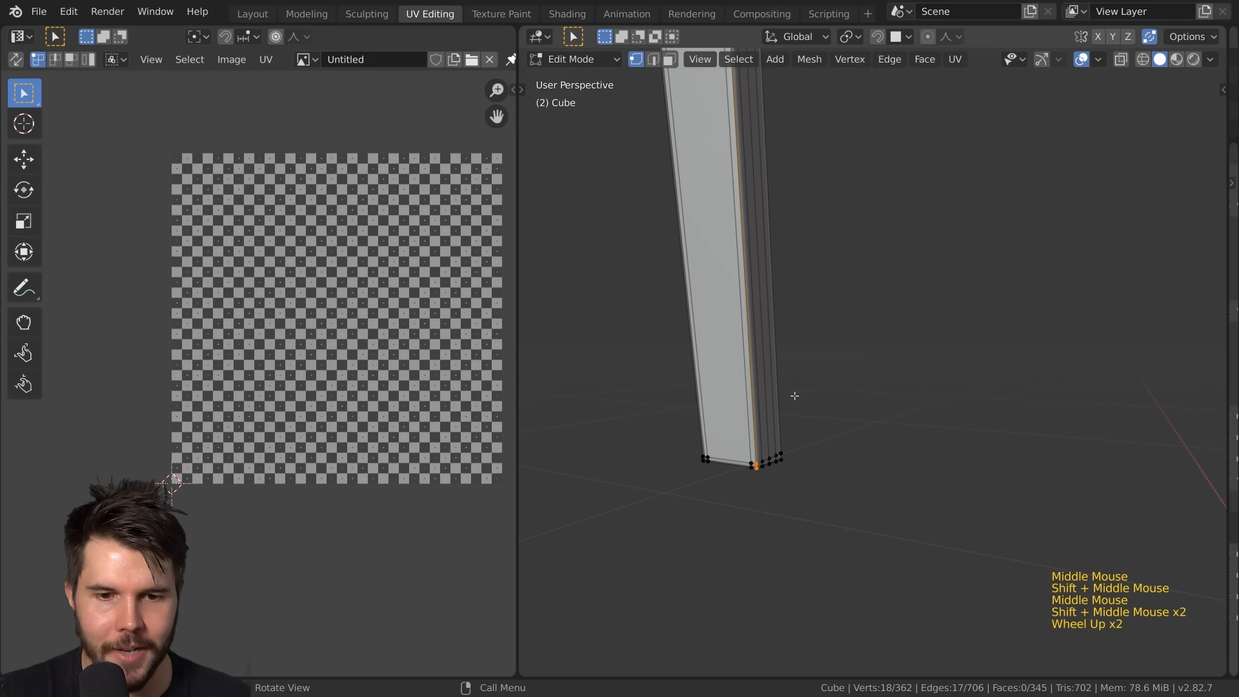
{"action": "key", "text": "ctrl+e"}
{"action": "left_click", "coordinate": [830, 378]}
Mark a seam around the bottom edge loop of the other leg's foot
{"action": "scroll", "coordinate": [822, 362], "scroll_direction": "up", "scroll_amount": 2}
{"action": "middle_click_drag", "start_coordinate": [831, 378], "coordinate": [1071, 400], "text": "shift"}
{"action": "scroll", "coordinate": [714, 421], "scroll_direction": "down", "scroll_amount": 1}
{"action": "left_click", "coordinate": [1071, 400], "text": "alt+shift"}
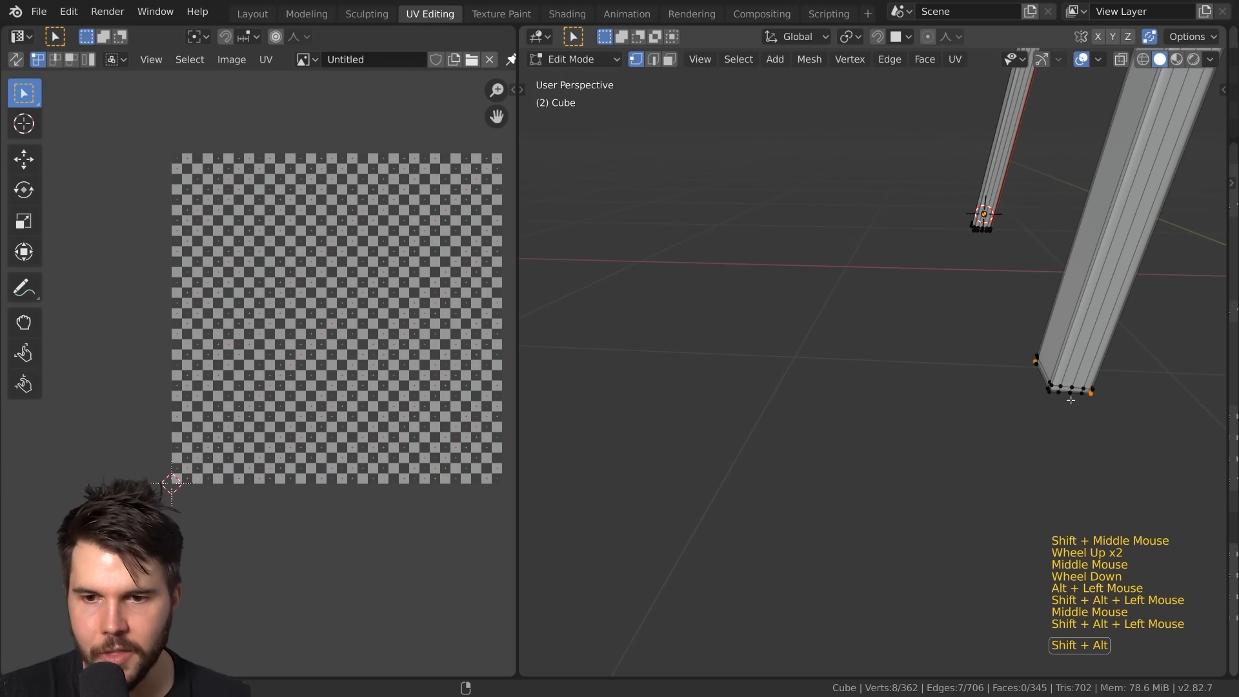
{"action": "key", "text": "ctrl+e"}
{"action": "left_click", "coordinate": [1023, 363]}
Examine the front leg's edge loops and existing seams in wireframe and solid shading
{"action": "scroll", "coordinate": [1023, 365], "scroll_direction": "down", "scroll_amount": 2}
{"action": "mouse_move", "coordinate": [1023, 365]}
{"action": "middle_mouse_down", "text": "shift"}
{"action": "mouse_move", "coordinate": [949, 435]}
{"action": "mouse_move", "coordinate": [1069, 293]}
{"action": "mouse_move", "coordinate": [1005, 467]}
{"action": "mouse_move", "coordinate": [971, 431]}
{"action": "middle_mouse_up", "text": "shift"}
{"action": "key", "text": "z"}
{"action": "left_click", "coordinate": [833, 415]}
{"action": "mouse_move", "coordinate": [827, 415]}
{"action": "middle_mouse_down"}
{"action": "mouse_move", "coordinate": [1024, 411]}
{"action": "mouse_move", "coordinate": [874, 326]}
{"action": "mouse_move", "coordinate": [913, 327]}
{"action": "mouse_move", "coordinate": [959, 353]}
{"action": "mouse_move", "coordinate": [871, 430]}
{"action": "middle_mouse_up"}
{"action": "scroll", "coordinate": [968, 387], "scroll_direction": "down", "scroll_amount": 2}
{"action": "key", "text": "alt+a"}
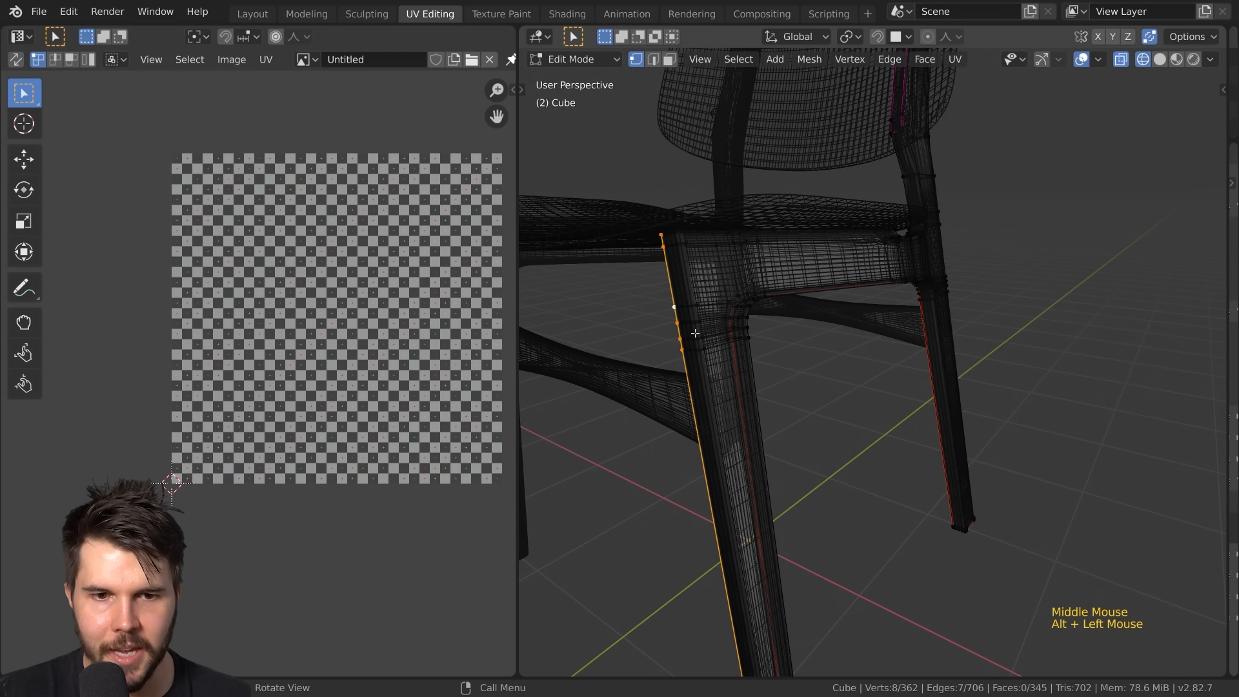
{"action": "middle_click_drag", "start_coordinate": [725, 395], "coordinate": [760, 343], "text": "shift"}
{"action": "key", "text": "z"}
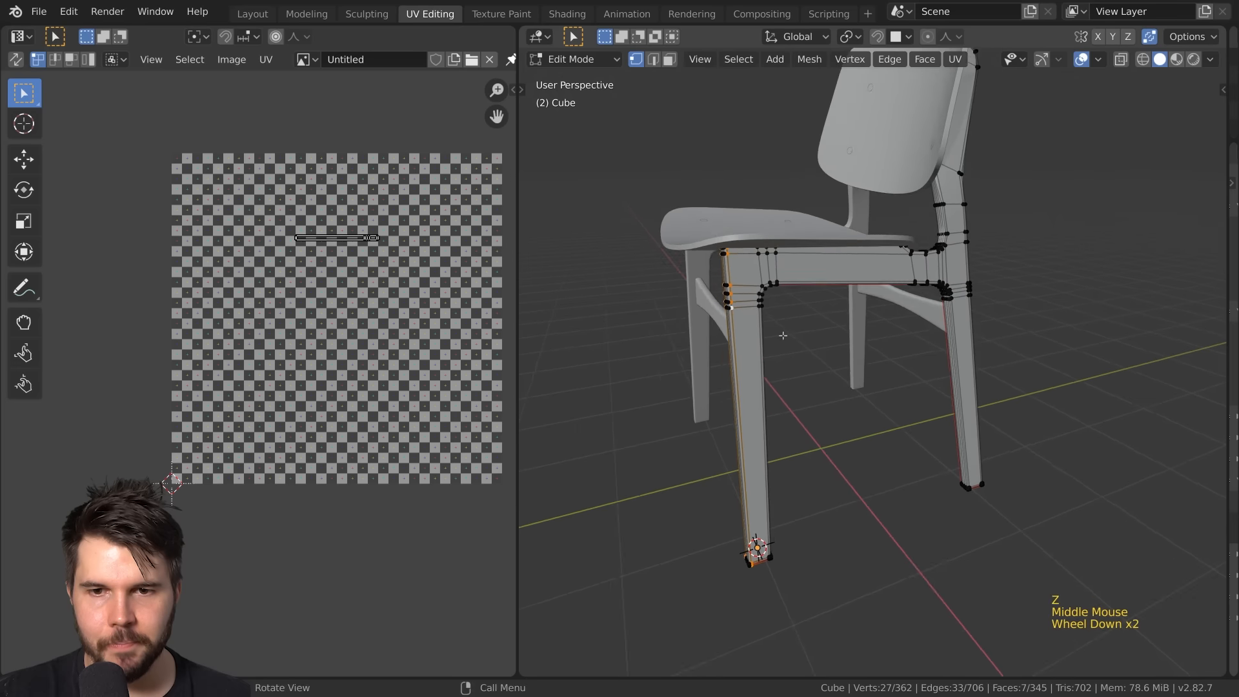
Mark a seam along the edge loop running down the upper post onto the top of the side rail
{"action": "scroll", "coordinate": [871, 362], "scroll_direction": "up", "scroll_amount": 4}
{"action": "middle_click_drag", "start_coordinate": [871, 362], "coordinate": [919, 401], "text": "shift"}
{"action": "left_click", "coordinate": [904, 361], "text": "alt"}
{"action": "key", "text": "ctrl+e"}
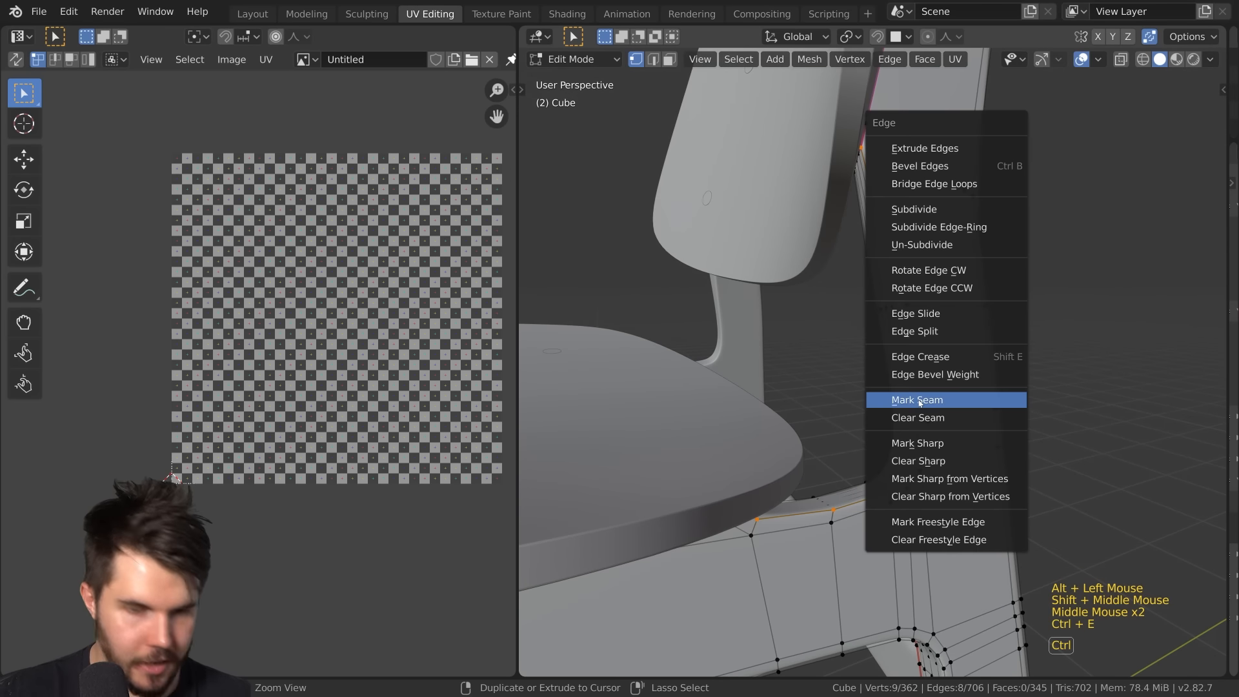
{"action": "left_click", "coordinate": [923, 399]}
Mark seams on the remaining edge loops where the upper post curves into the side rail
{"action": "mouse_move", "coordinate": [890, 436]}
{"action": "middle_mouse_down"}
{"action": "mouse_move", "coordinate": [860, 445]}
{"action": "mouse_move", "coordinate": [852, 413]}
{"action": "middle_mouse_up"}
{"action": "key", "text": "z"}
{"action": "left_click", "coordinate": [775, 442]}
{"action": "middle_click_drag", "start_coordinate": [852, 413], "coordinate": [987, 371]}
{"action": "mouse_move", "coordinate": [987, 372]}
{"action": "middle_mouse_down", "text": "shift"}
{"action": "mouse_move", "coordinate": [904, 341]}
{"action": "mouse_move", "coordinate": [862, 381]}
{"action": "mouse_move", "coordinate": [863, 450]}
{"action": "middle_mouse_up", "text": "shift"}
{"action": "key", "text": "ctrl+e"}
{"action": "left_click", "coordinate": [904, 341], "text": "alt"}
{"action": "scroll", "coordinate": [888, 358], "scroll_direction": "down", "scroll_amount": 3}
{"action": "scroll", "coordinate": [859, 384], "scroll_direction": "up", "scroll_amount": 1}
{"action": "scroll", "coordinate": [863, 450], "scroll_direction": "up", "scroll_amount": 3}
{"action": "scroll", "coordinate": [863, 450], "scroll_direction": "down", "scroll_amount": 3}
{"action": "scroll", "coordinate": [863, 450], "scroll_direction": "up", "scroll_amount": 2}
{"action": "left_click", "coordinate": [847, 458], "text": "alt+shift"}
{"action": "middle_click_drag", "start_coordinate": [847, 458], "coordinate": [1010, 136], "text": "shift"}
{"action": "scroll", "coordinate": [858, 445], "scroll_direction": "up", "scroll_amount": 2}
{"action": "scroll", "coordinate": [858, 445], "scroll_direction": "down", "scroll_amount": 4}
{"action": "key", "text": "ctrl+e"}
{"action": "left_click", "coordinate": [932, 296]}
Inspect the edge loop around the side rail's top face and review the seams across the whole side frame
{"action": "key", "text": "a"}
{"action": "scroll", "coordinate": [932, 296], "scroll_direction": "down", "scroll_amount": 2}
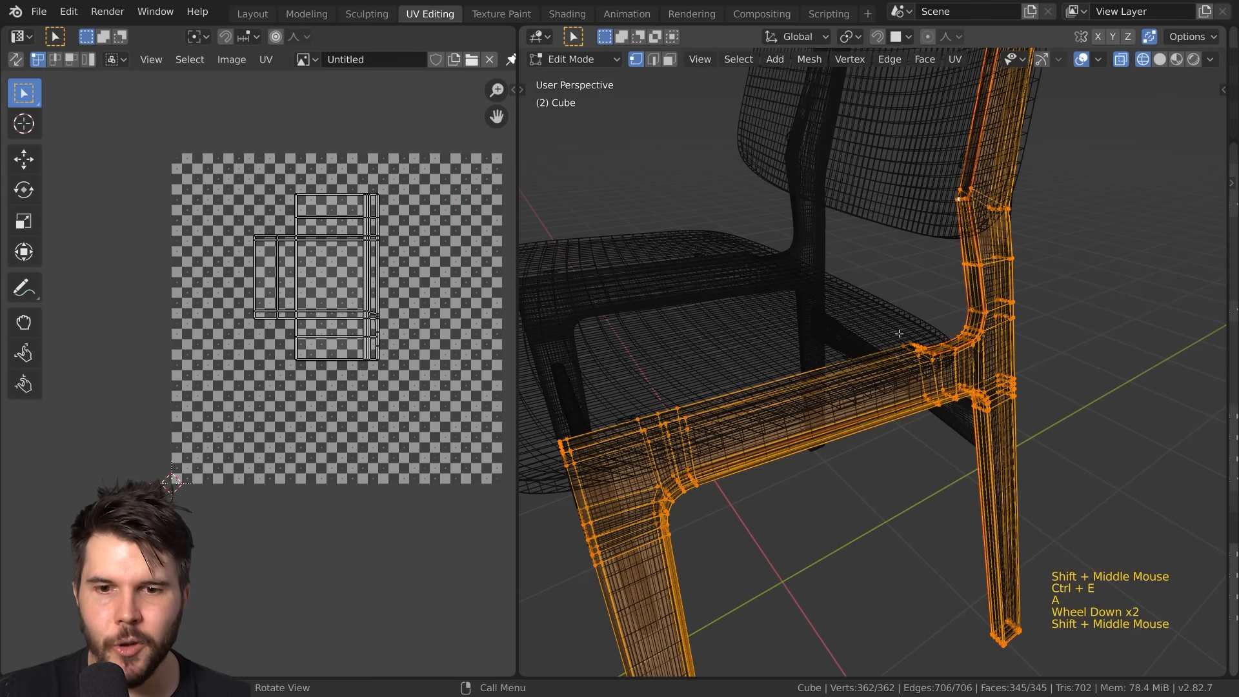
{"action": "left_click", "coordinate": [883, 366], "text": "alt"}
{"action": "middle_click_drag", "start_coordinate": [879, 362], "coordinate": [904, 336], "text": "shift"}
{"action": "scroll", "coordinate": [905, 336], "scroll_direction": "up", "scroll_amount": 1}
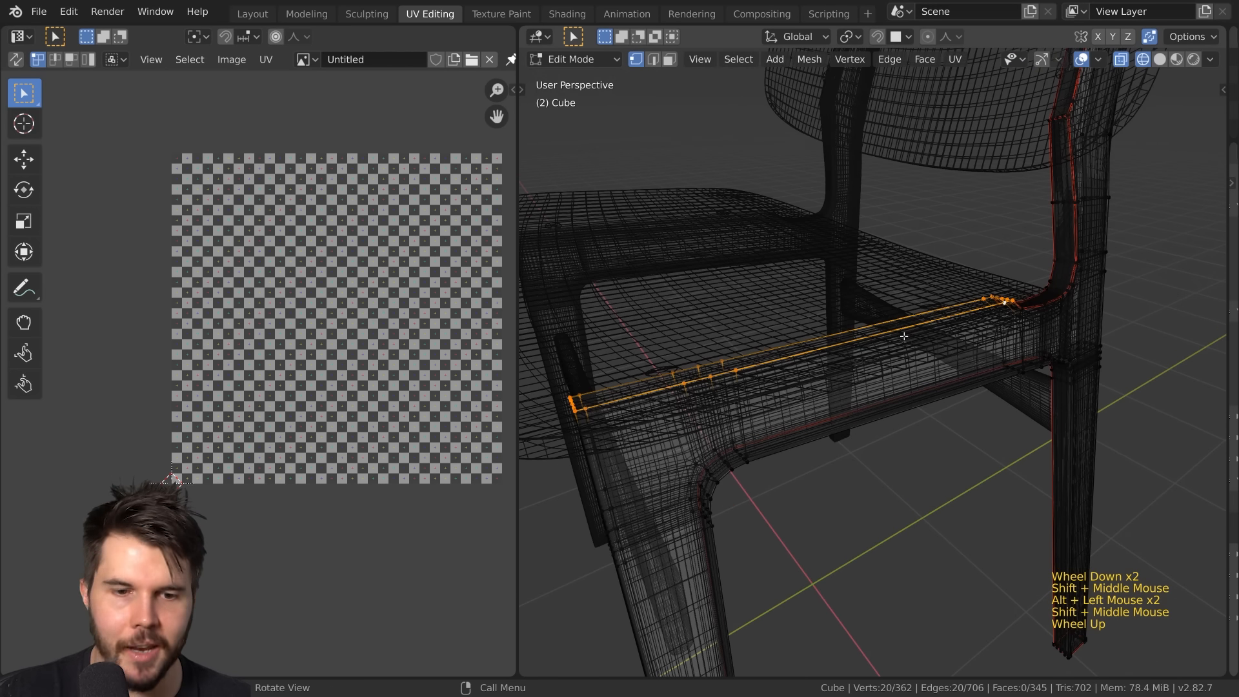
{"action": "scroll", "coordinate": [992, 320], "scroll_direction": "down", "scroll_amount": 2}
{"action": "middle_click_drag", "start_coordinate": [992, 320], "coordinate": [884, 327]}
{"action": "scroll", "coordinate": [823, 351], "scroll_direction": "up", "scroll_amount": 1}
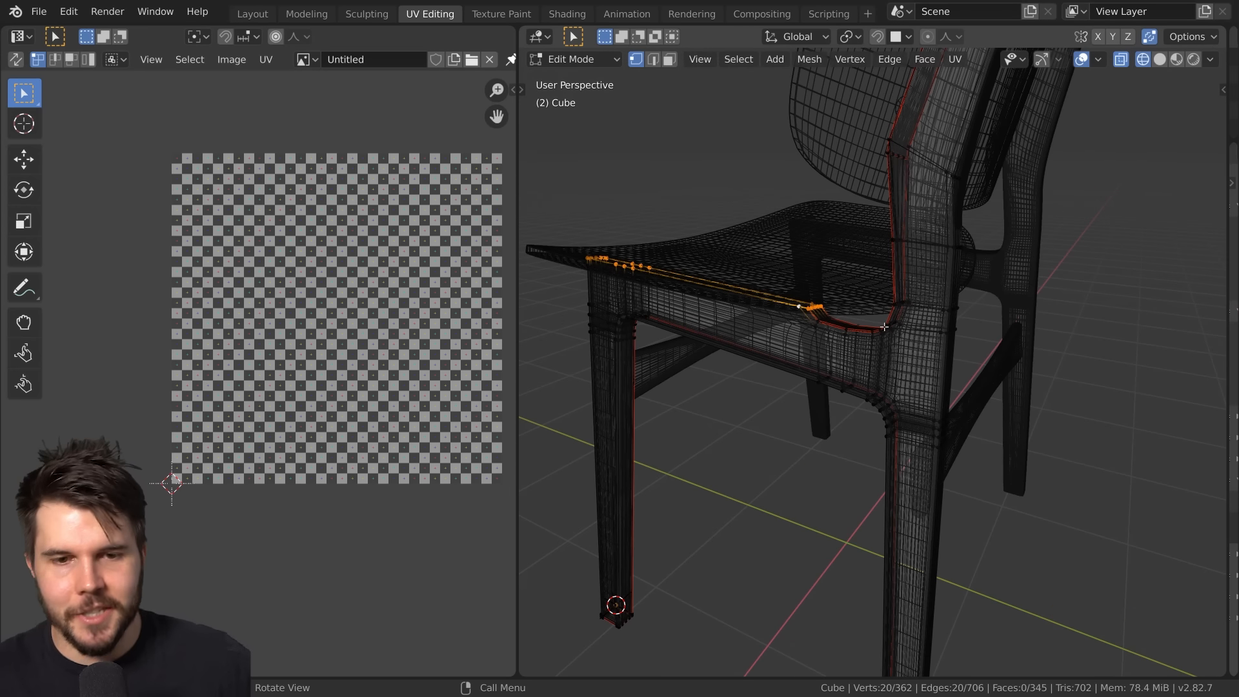
{"action": "middle_click_drag", "start_coordinate": [894, 331], "coordinate": [956, 256]}
{"action": "scroll", "coordinate": [853, 272], "scroll_direction": "down", "scroll_amount": 2}
{"action": "key", "text": "Tab"}
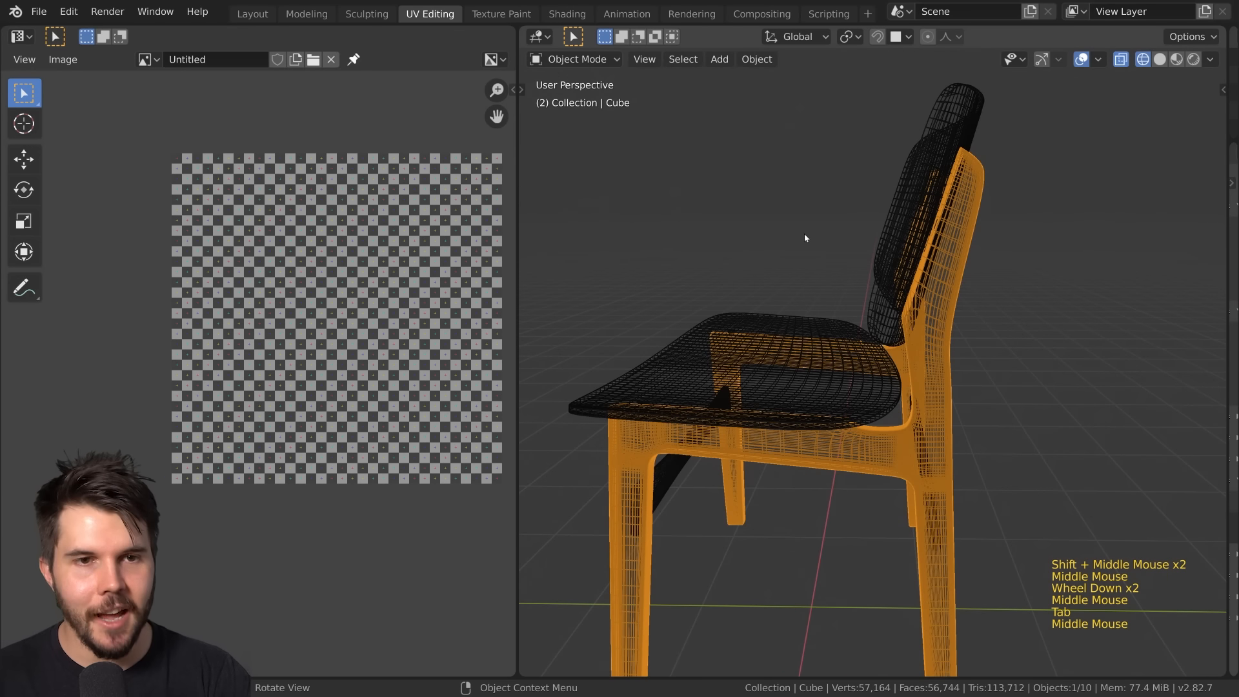
Unwrap the entire side frame mesh along its seams and bring its UV layout into close view
{"action": "key", "text": "Tab"}
{"action": "key", "text": "a"}
{"action": "key", "text": "u"}
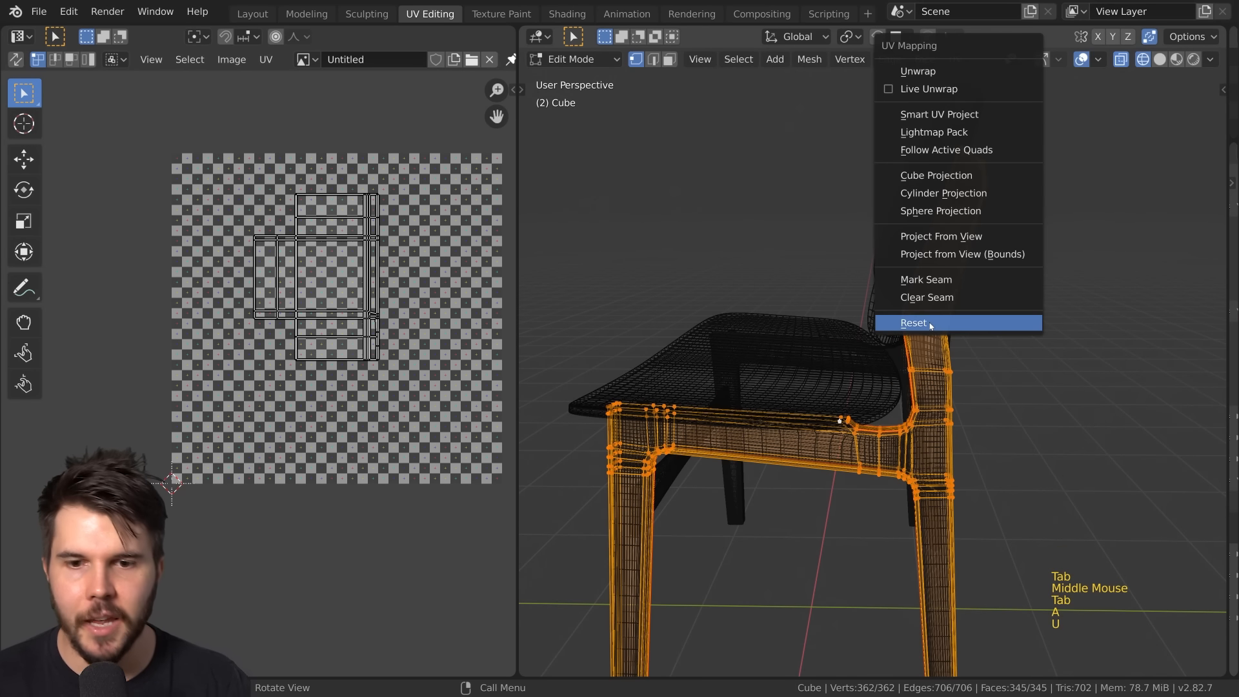
{"action": "left_click", "coordinate": [932, 72]}
{"action": "scroll", "coordinate": [368, 315], "scroll_direction": "up", "scroll_amount": 1}
{"action": "middle_click_drag", "start_coordinate": [265, 306], "coordinate": [352, 304], "text": "shift"}
{"action": "scroll", "coordinate": [374, 298], "scroll_direction": "up", "scroll_amount": 2}
{"action": "scroll", "coordinate": [351, 303], "scroll_direction": "up", "scroll_amount": 1}
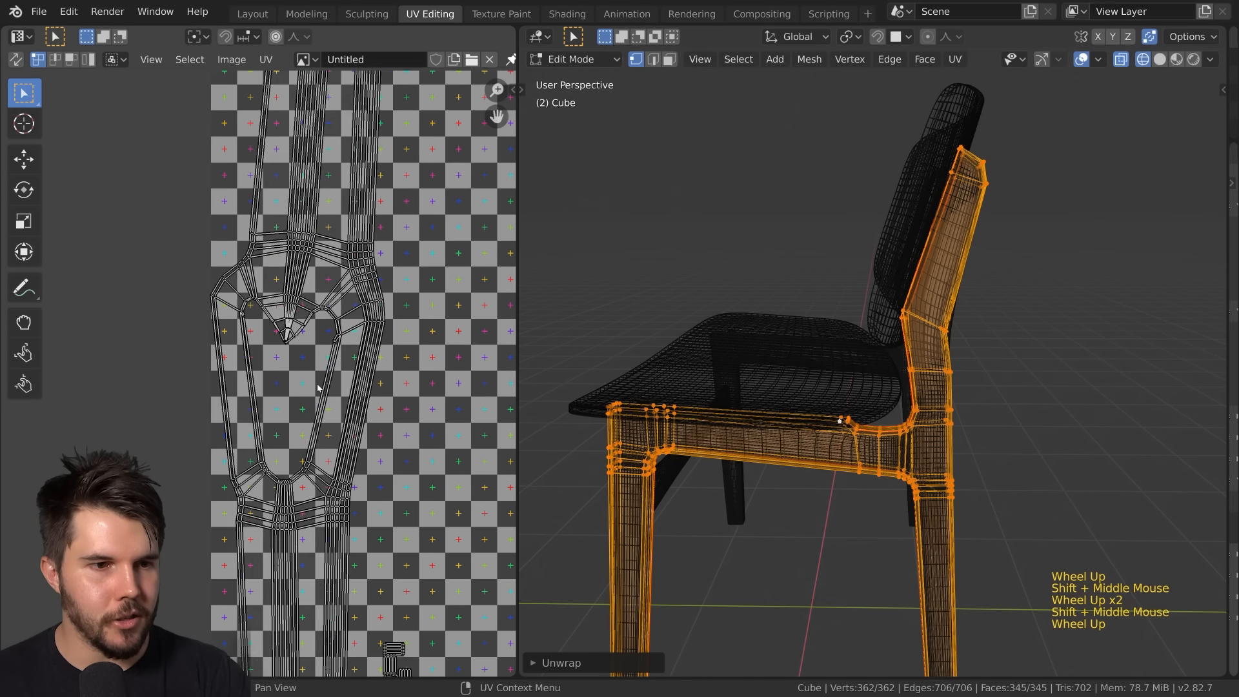
Show the chair in material preview and link the front stretcher's checker material to the side frame
{"action": "key", "text": "Tab"}
{"action": "left_click", "coordinate": [1176, 59]}
{"action": "middle_click_drag", "start_coordinate": [955, 358], "coordinate": [1217, 405], "text": "shift"}
{"action": "scroll", "coordinate": [1219, 407], "scroll_direction": "down", "scroll_amount": 3}
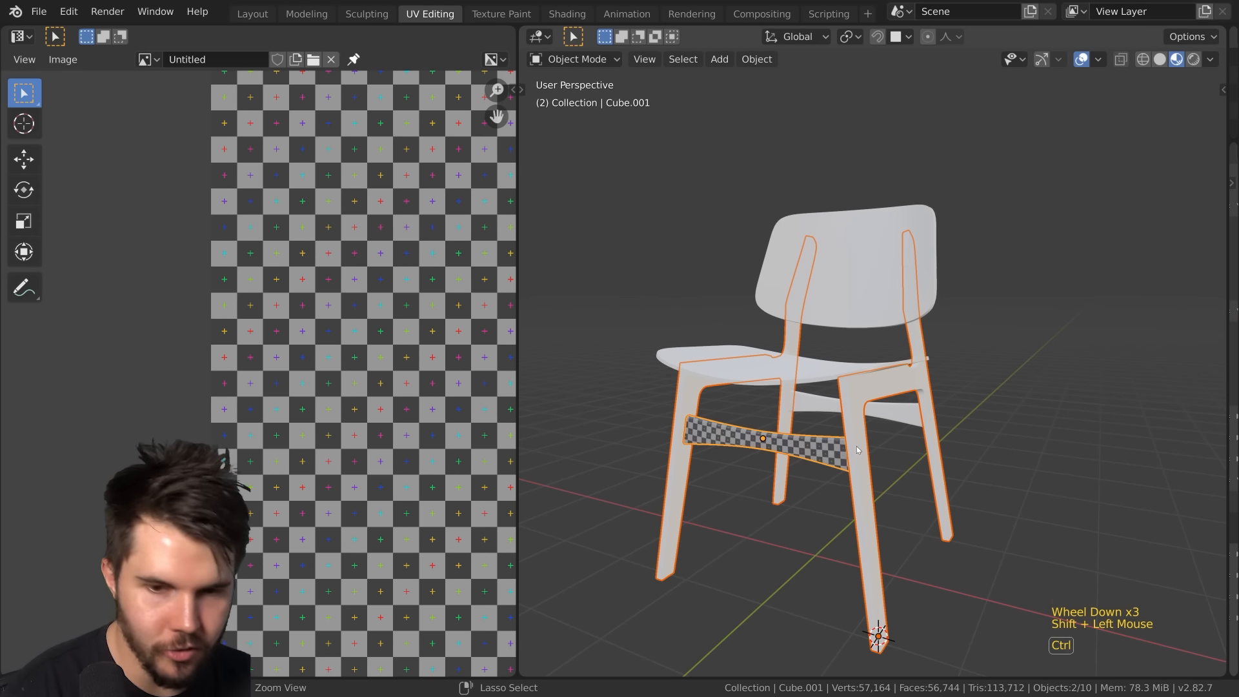
{"action": "key", "text": "ctrl+l"}
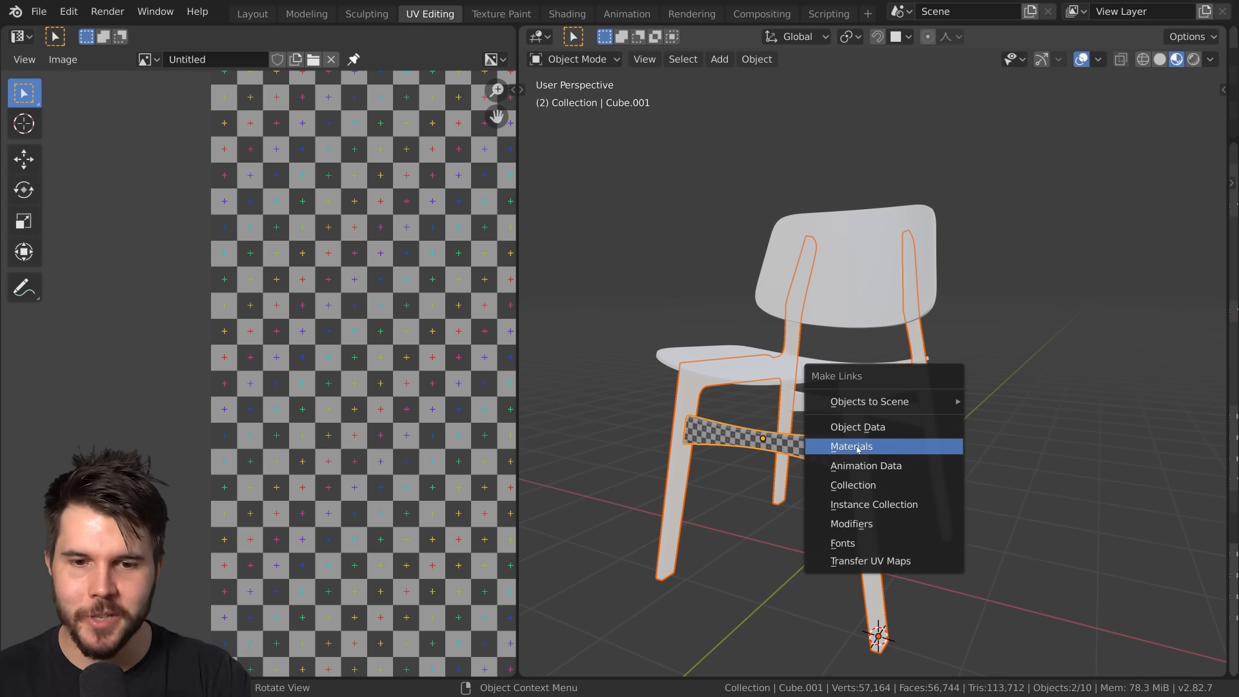
{"action": "left_click", "coordinate": [852, 447]}
Examine the checker pattern on the side frame's rail, legs and upper post for stretching
{"action": "scroll", "coordinate": [865, 444], "scroll_direction": "up", "scroll_amount": 2}
{"action": "left_click", "coordinate": [871, 420]}
{"action": "middle_click_drag", "start_coordinate": [871, 420], "coordinate": [735, 434]}
{"action": "scroll", "coordinate": [774, 433], "scroll_direction": "up", "scroll_amount": 2, "text": "shift"}
{"action": "scroll", "coordinate": [818, 430], "scroll_direction": "up", "scroll_amount": 1}
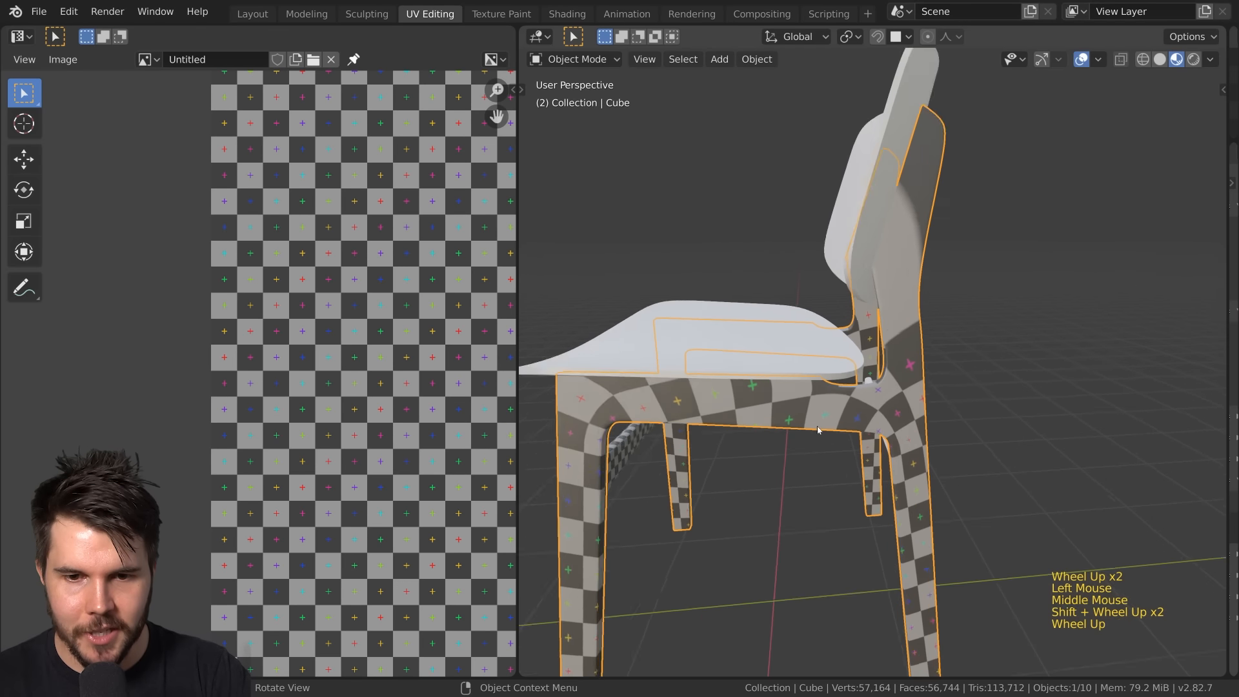
{"action": "scroll", "coordinate": [818, 431], "scroll_direction": "up", "scroll_amount": 1}
{"action": "middle_click_drag", "start_coordinate": [818, 430], "coordinate": [871, 346], "text": "shift"}
{"action": "scroll", "coordinate": [839, 362], "scroll_direction": "down", "scroll_amount": 1, "text": "shift"}
{"action": "scroll", "coordinate": [801, 381], "scroll_direction": "up", "scroll_amount": 1}
{"action": "middle_click_drag", "start_coordinate": [764, 393], "coordinate": [836, 378]}
{"action": "middle_click_drag", "start_coordinate": [795, 177], "coordinate": [953, 349]}
{"action": "scroll", "coordinate": [829, 355], "scroll_direction": "down", "scroll_amount": 3}
Mark a seam along the edge loop running from the rear foot up the inner side of the back post
{"action": "key", "text": "Tab"}
{"action": "middle_click_drag", "start_coordinate": [957, 247], "coordinate": [863, 278]}
{"action": "scroll", "coordinate": [929, 271], "scroll_direction": "up", "scroll_amount": 1}
{"action": "left_click", "coordinate": [758, 287], "text": "alt"}
{"action": "scroll", "coordinate": [758, 287], "scroll_direction": "up", "scroll_amount": 2}
{"action": "scroll", "coordinate": [812, 348], "scroll_direction": "down", "scroll_amount": 1}
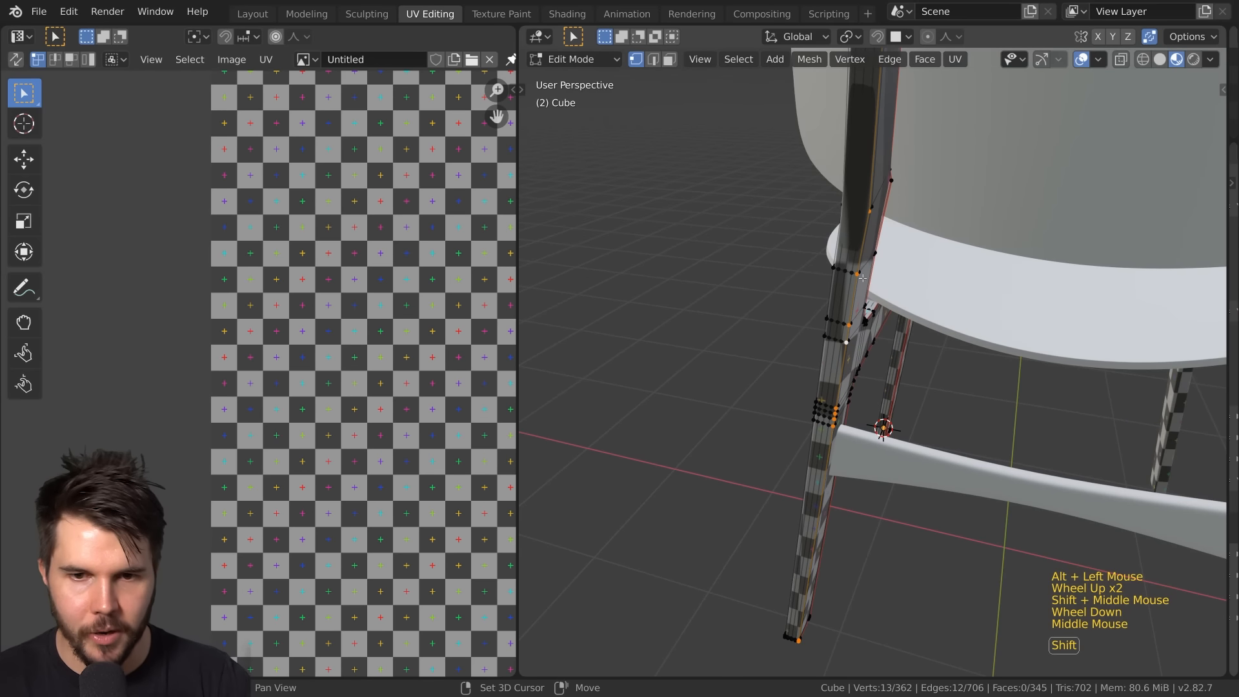
{"action": "key", "text": "ctrl+e"}
{"action": "left_click", "coordinate": [921, 328]}
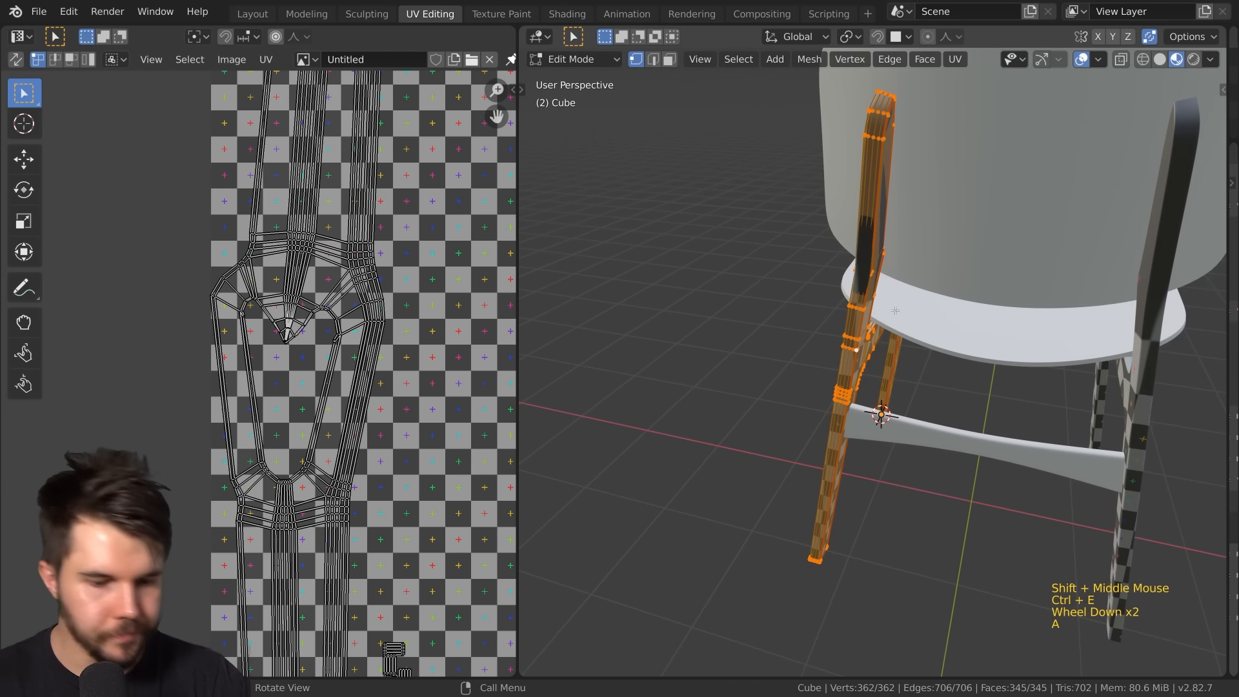
Unwrap the entire side frame with the new back post seam and check the result outside editing
{"action": "key", "text": "u"}
{"action": "left_click", "coordinate": [891, 310]}
{"action": "middle_click_drag", "start_coordinate": [891, 311], "coordinate": [1047, 344]}
{"action": "key", "text": "Tab"}
{"action": "scroll", "coordinate": [1040, 310], "scroll_direction": "up", "scroll_amount": 2}
{"action": "key", "text": "Tab"}
{"action": "scroll", "coordinate": [949, 320], "scroll_direction": "up", "scroll_amount": 1}
{"action": "scroll", "coordinate": [949, 321], "scroll_direction": "up", "scroll_amount": 2}
{"action": "scroll", "coordinate": [1047, 344], "scroll_direction": "down", "scroll_amount": 1}
Mark a further edge loop along the side frame's legs and rail as a seam
{"action": "left_click", "coordinate": [929, 427], "text": "alt"}
{"action": "middle_click_drag", "start_coordinate": [930, 427], "coordinate": [880, 414], "text": "shift"}
{"action": "scroll", "coordinate": [880, 413], "scroll_direction": "up", "scroll_amount": 2}
{"action": "left_click", "coordinate": [828, 329], "text": "alt"}
{"action": "scroll", "coordinate": [819, 361], "scroll_direction": "down", "scroll_amount": 4}
{"action": "middle_click_drag", "start_coordinate": [817, 366], "coordinate": [887, 277], "text": "shift"}
{"action": "middle_click_drag", "start_coordinate": [888, 278], "coordinate": [1007, 284]}
{"action": "mouse_move", "coordinate": [1006, 284]}
{"action": "middle_mouse_down", "text": "shift"}
{"action": "mouse_move", "coordinate": [1064, 239]}
{"action": "mouse_move", "coordinate": [1155, 287]}
{"action": "mouse_move", "coordinate": [1034, 298]}
{"action": "mouse_move", "coordinate": [1038, 310]}
{"action": "mouse_move", "coordinate": [905, 266]}
{"action": "middle_mouse_up", "text": "shift"}
{"action": "key", "text": "z"}
{"action": "key", "text": "ctrl+e"}
{"action": "left_click", "coordinate": [923, 351]}
Select the entire side frame mesh, unwrap it along the updated seams and bring its full UV layout into view
{"action": "mouse_move", "coordinate": [923, 351]}
{"action": "middle_mouse_down", "text": "shift"}
{"action": "mouse_move", "coordinate": [910, 362]}
{"action": "mouse_move", "coordinate": [899, 332]}
{"action": "mouse_move", "coordinate": [890, 344]}
{"action": "middle_mouse_up", "text": "shift"}
{"action": "key", "text": "a"}
{"action": "key", "text": "z"}
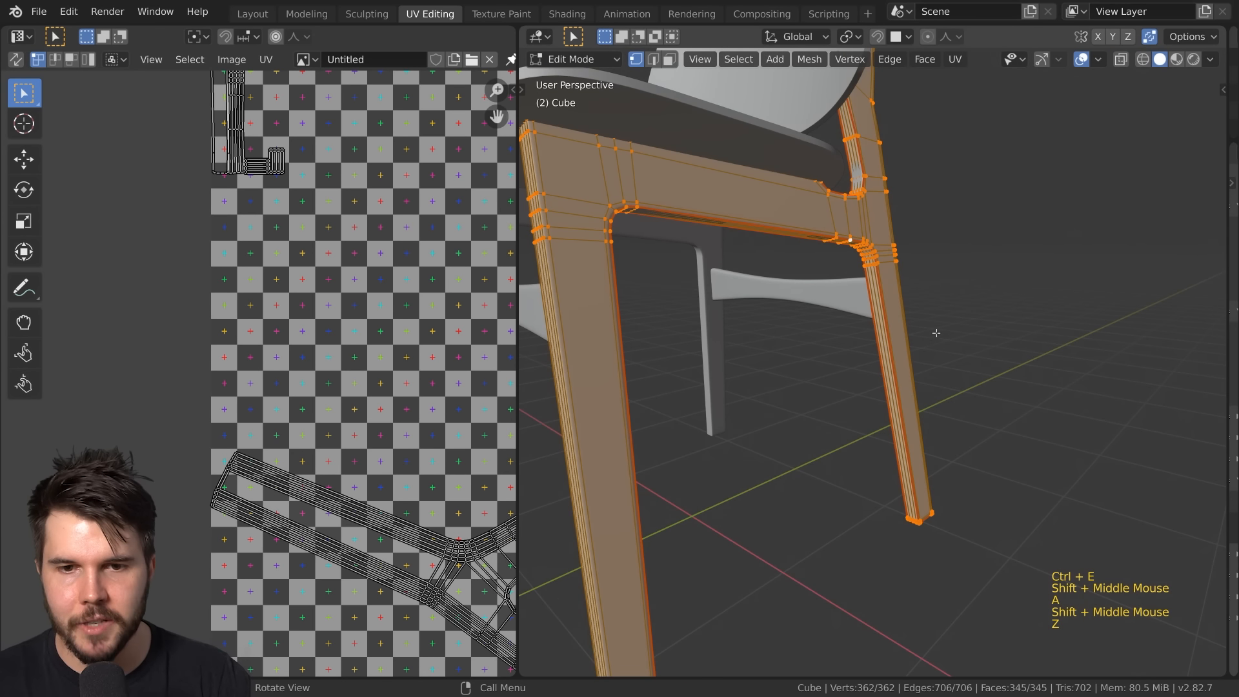
{"action": "key", "text": "u"}
{"action": "left_click", "coordinate": [918, 342]}
{"action": "scroll", "coordinate": [918, 342], "scroll_direction": "down", "scroll_amount": 2}
{"action": "scroll", "coordinate": [420, 360], "scroll_direction": "down", "scroll_amount": 3}
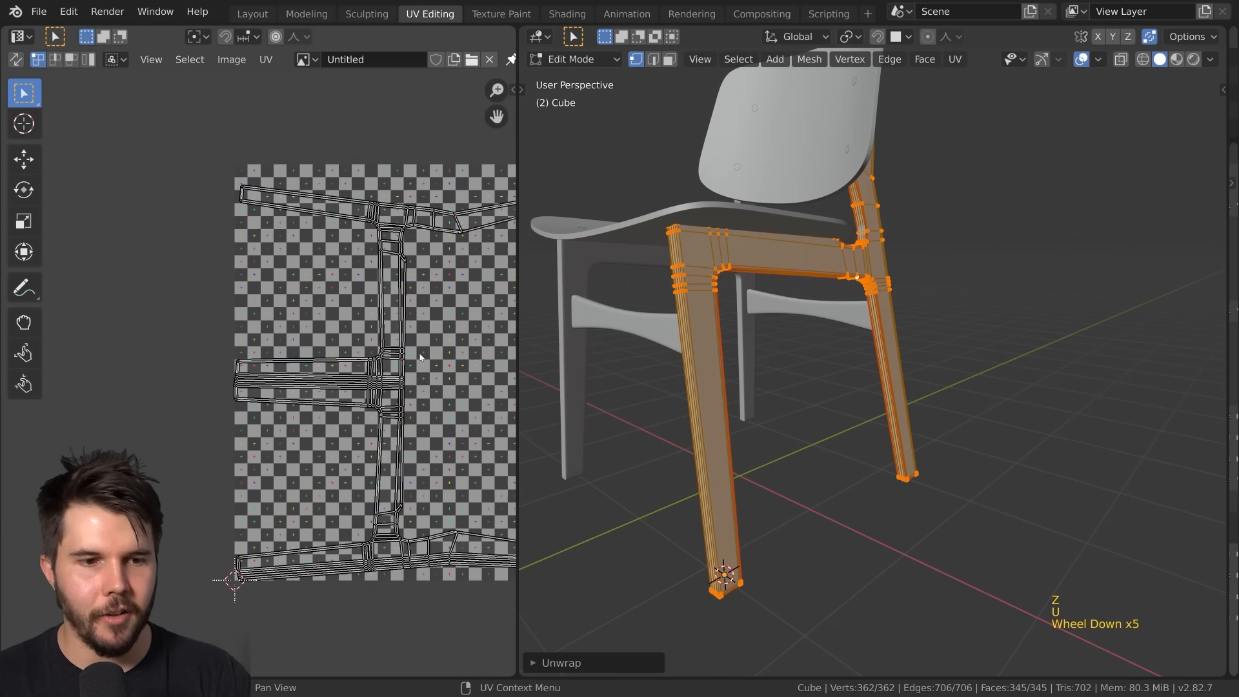
{"action": "middle_click_drag", "start_coordinate": [420, 360], "coordinate": [379, 357], "text": "shift"}
Show the chair in material preview and examine the checker pattern where the side rail meets the back post
{"action": "key", "text": "Tab"}
{"action": "key", "text": "z"}
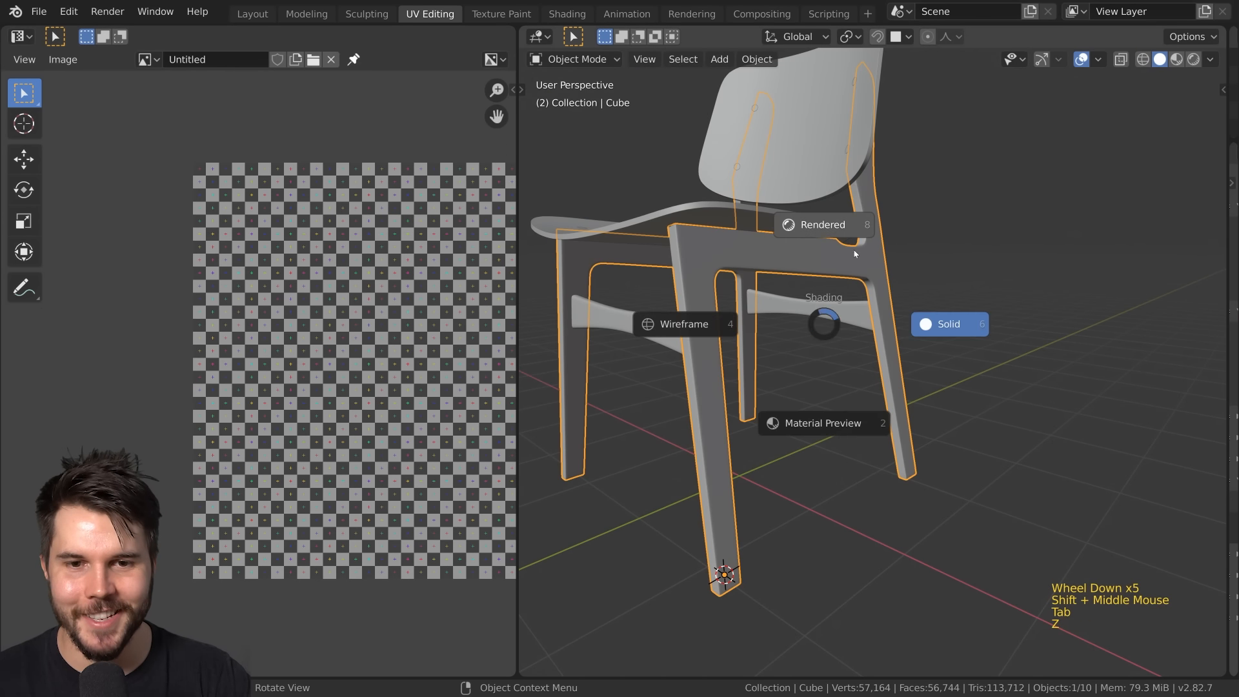
{"action": "middle_click_drag", "start_coordinate": [852, 472], "coordinate": [807, 361]}
{"action": "scroll", "coordinate": [792, 423], "scroll_direction": "up", "scroll_amount": 1}
{"action": "scroll", "coordinate": [939, 331], "scroll_direction": "up", "scroll_amount": 2}
{"action": "key", "text": "Tab"}
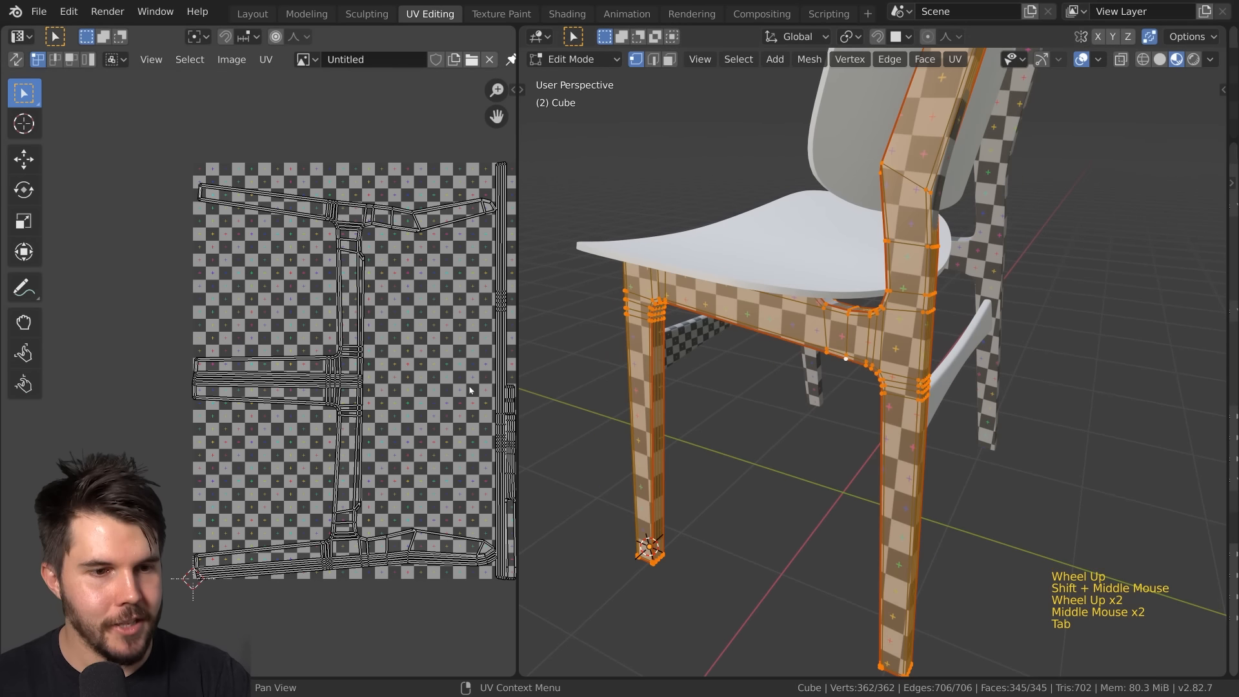
{"action": "middle_click_drag", "start_coordinate": [548, 393], "coordinate": [910, 362]}
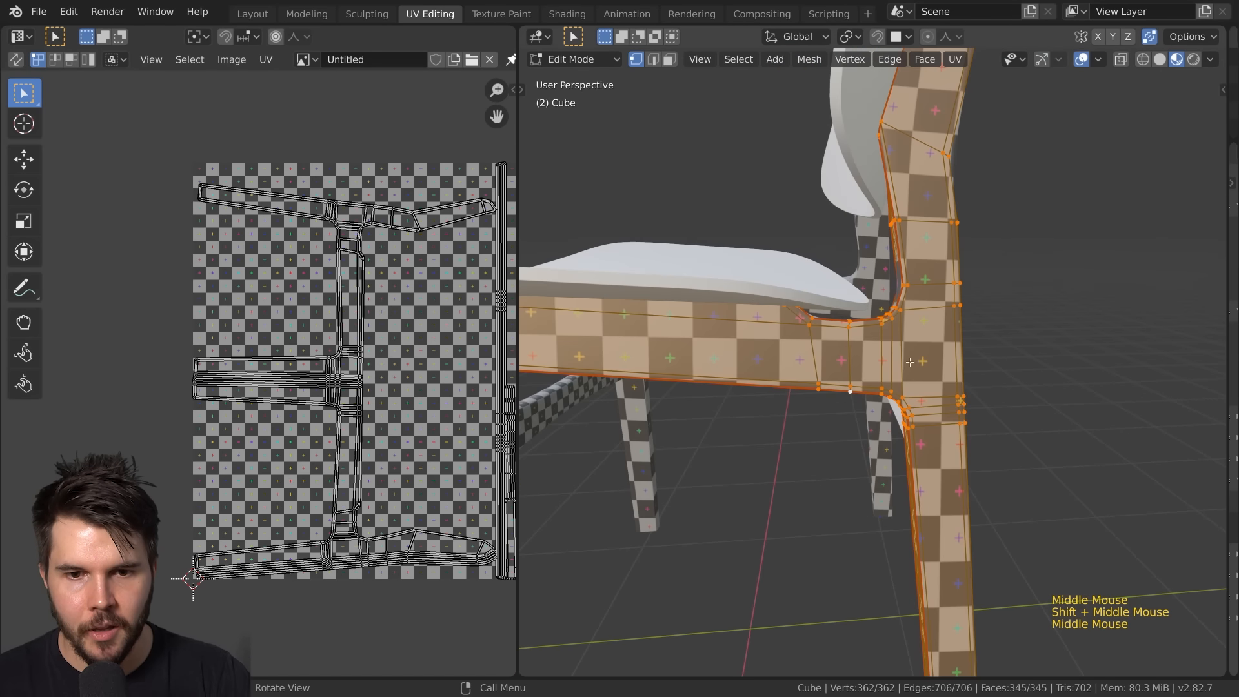
Select the edge loop where the rail meets the back post, and study the wood grain at that joint in the PureRef reference
{"action": "left_click", "coordinate": [881, 347], "text": "alt"}
{"action": "scroll", "coordinate": [881, 347], "scroll_direction": "up", "scroll_amount": 2}
{"action": "key", "text": "alt+Tab"}
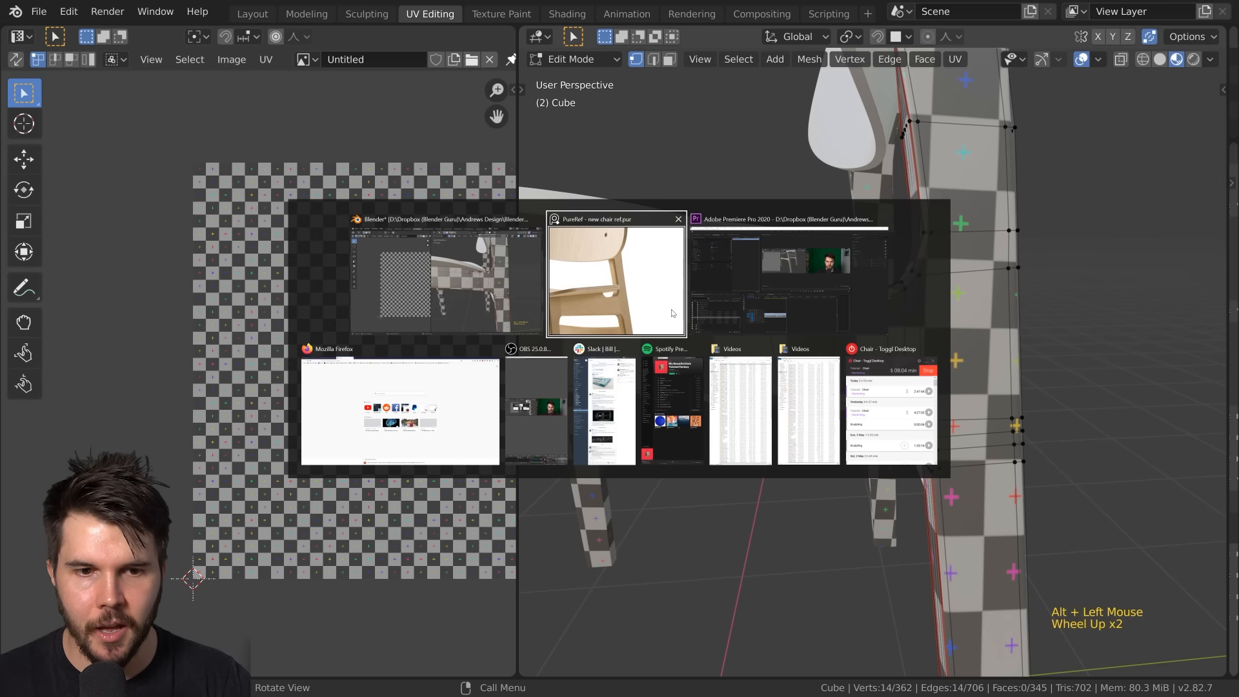
{"action": "scroll", "coordinate": [803, 355], "scroll_direction": "down", "scroll_amount": 3}
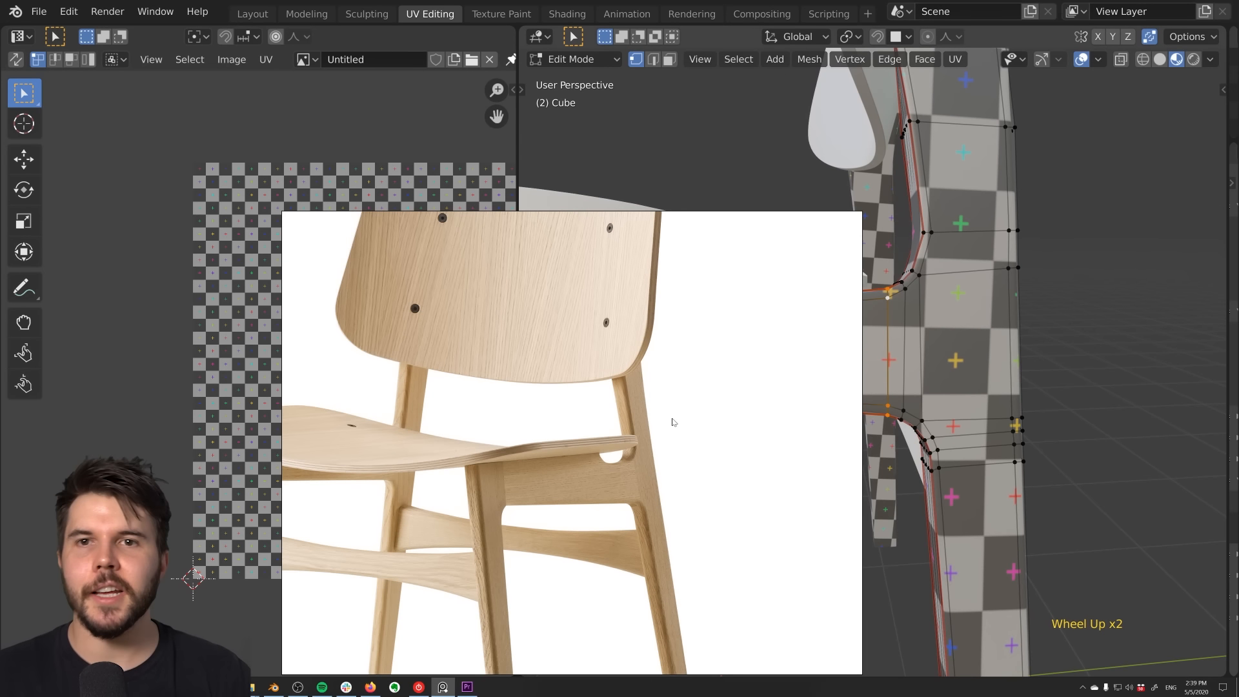
{"action": "middle_click_drag", "start_coordinate": [655, 436], "coordinate": [678, 350]}
{"action": "scroll", "coordinate": [639, 419], "scroll_direction": "up", "scroll_amount": 6}
{"action": "scroll", "coordinate": [666, 370], "scroll_direction": "down", "scroll_amount": 2}
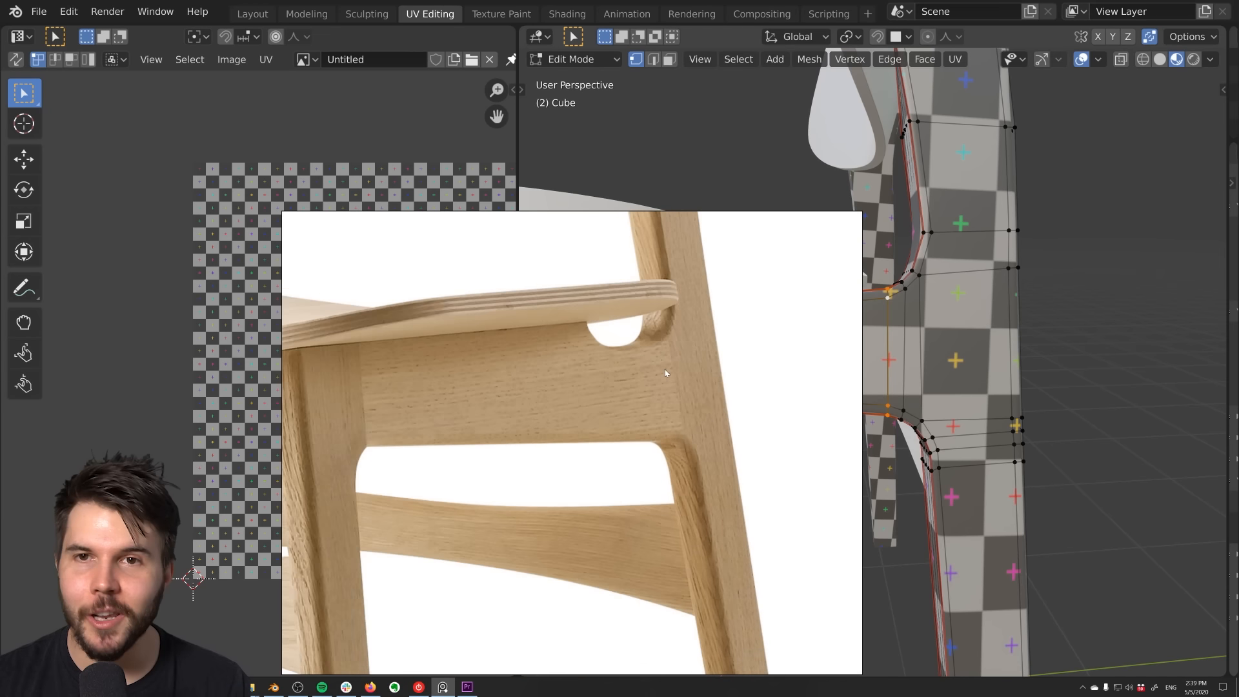
{"action": "scroll", "coordinate": [532, 385], "scroll_direction": "up", "scroll_amount": 3}
{"action": "scroll", "coordinate": [484, 392], "scroll_direction": "down", "scroll_amount": 3}
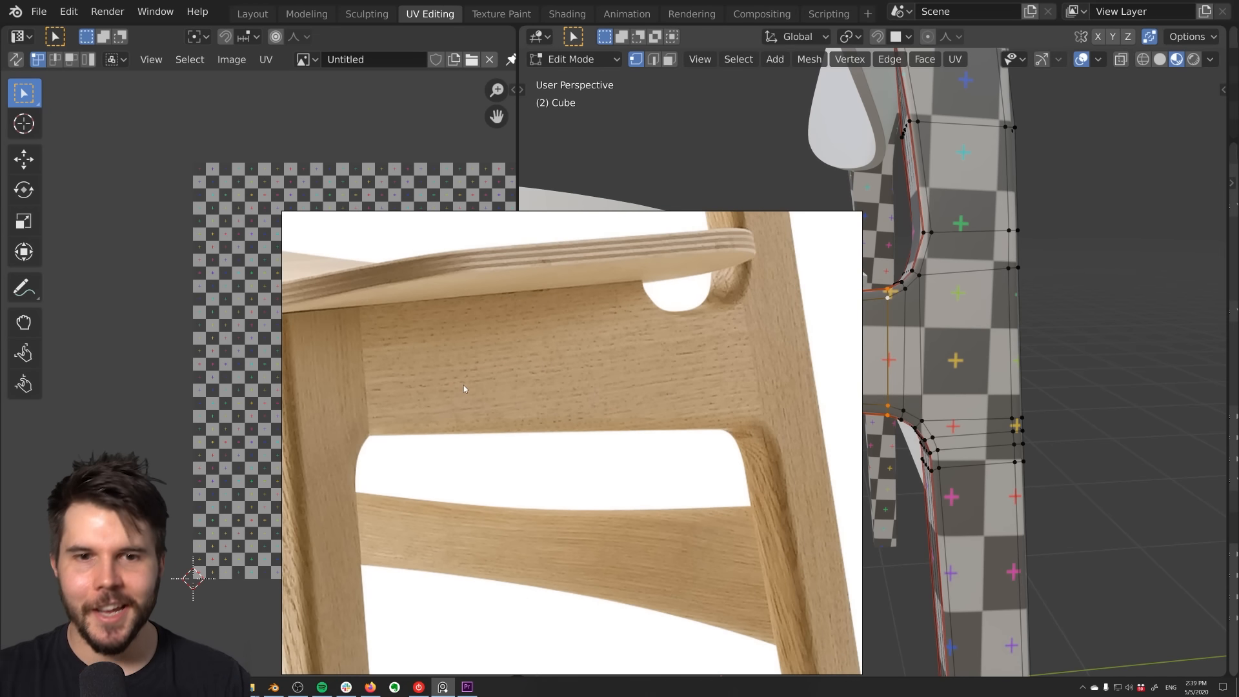
Return to Blender and mark the edge loops at both ends of the side rail, beside the front leg and back post, as seams
{"action": "left_click", "coordinate": [908, 349]}
{"action": "left_click", "coordinate": [908, 349], "text": "alt"}
{"action": "scroll", "coordinate": [908, 349], "scroll_direction": "down", "scroll_amount": 2}
{"action": "scroll", "coordinate": [908, 349], "scroll_direction": "up", "scroll_amount": 1}
{"action": "middle_click_drag", "start_coordinate": [908, 349], "coordinate": [953, 344]}
{"action": "scroll", "coordinate": [936, 352], "scroll_direction": "up", "scroll_amount": 1}
{"action": "scroll", "coordinate": [953, 344], "scroll_direction": "down", "scroll_amount": 1}
{"action": "scroll", "coordinate": [953, 344], "scroll_direction": "down", "scroll_amount": 1}
{"action": "left_click", "coordinate": [665, 303], "text": "alt+shift"}
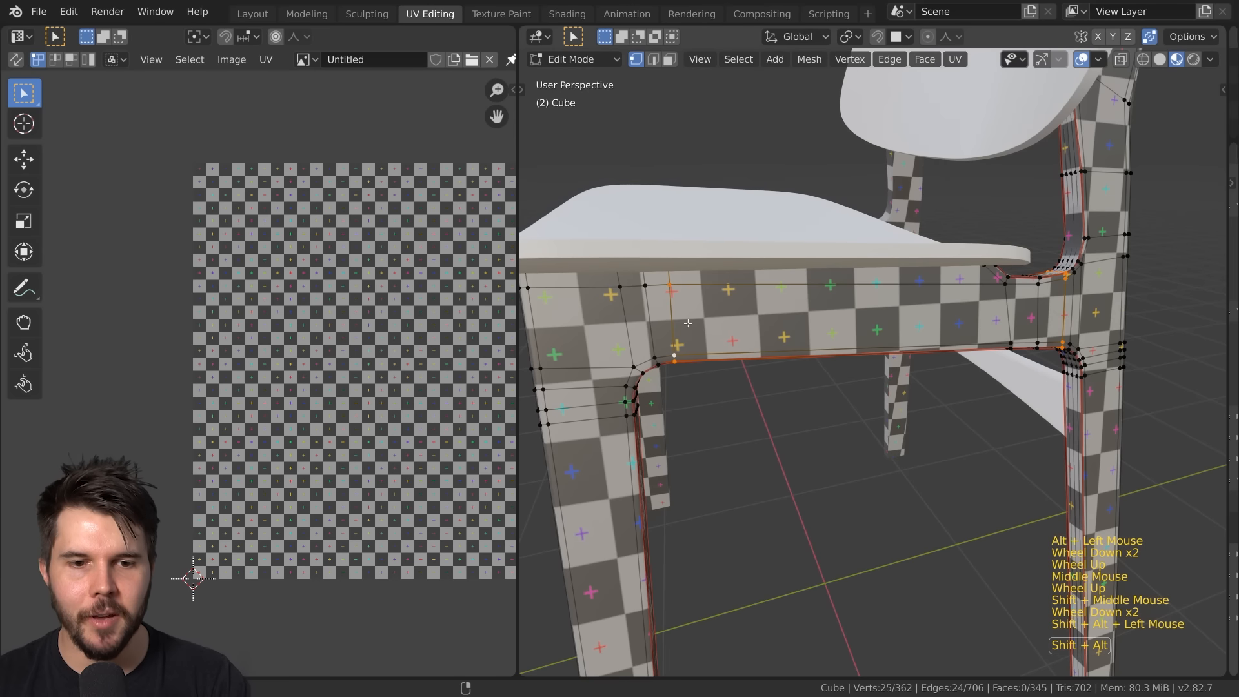
{"action": "middle_click_drag", "start_coordinate": [665, 303], "coordinate": [763, 332], "text": "shift"}
{"action": "key", "text": "z"}
{"action": "left_click", "coordinate": [711, 331]}
{"action": "key", "text": "z"}
{"action": "left_click", "coordinate": [859, 308]}
{"action": "mouse_move", "coordinate": [936, 307]}
{"action": "middle_mouse_down", "text": "shift"}
{"action": "mouse_move", "coordinate": [880, 315]}
{"action": "mouse_move", "coordinate": [947, 305]}
{"action": "middle_mouse_up", "text": "shift"}
{"action": "key", "text": "ctrl+e"}
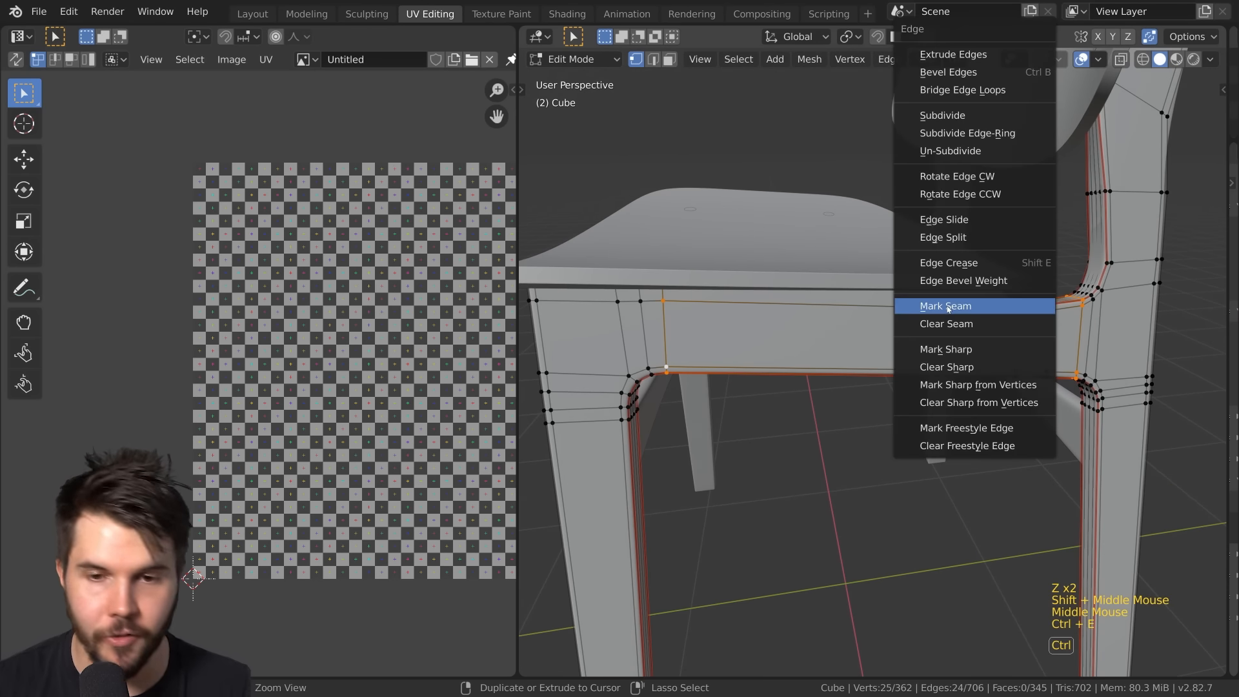
{"action": "left_click", "coordinate": [947, 308]}
Unwrap the entire side frame with the rail separated from the legs by its end seams
{"action": "middle_click_drag", "start_coordinate": [948, 309], "coordinate": [778, 327]}
{"action": "key", "text": "a"}
{"action": "key", "text": "u"}
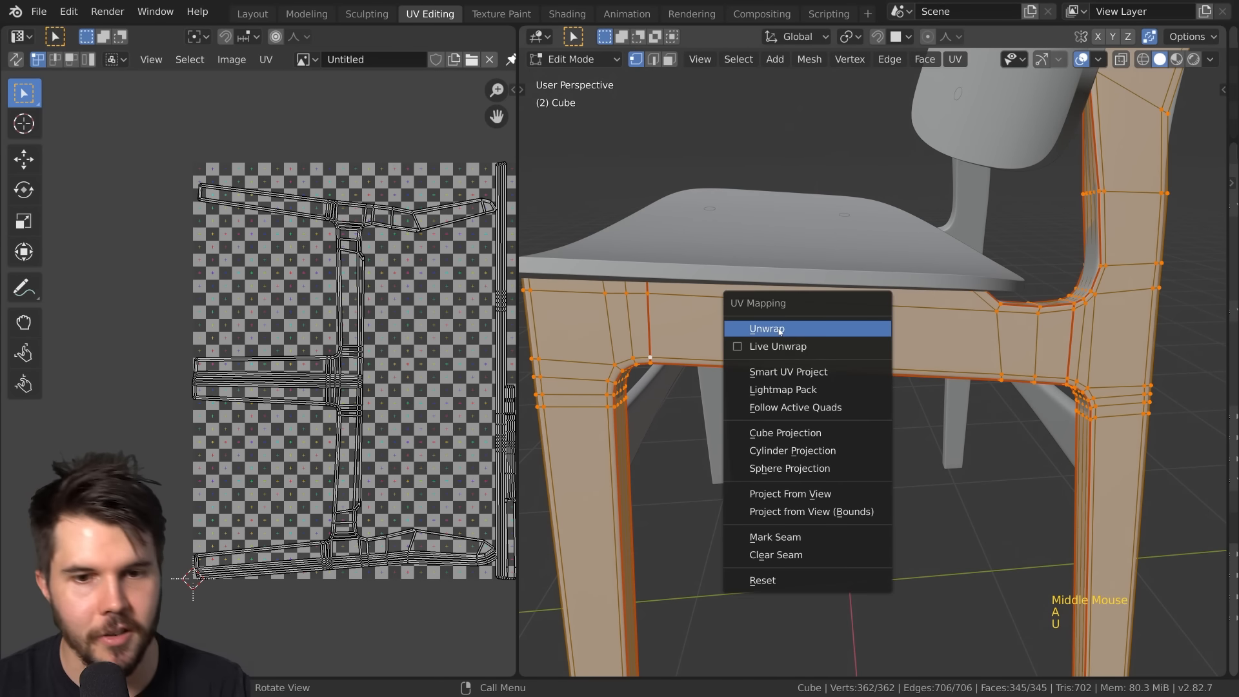
{"action": "left_click", "coordinate": [778, 327]}
Show the side frame in material preview and inspect the checker pattern near the rail's front seam
{"action": "key", "text": "Tab"}
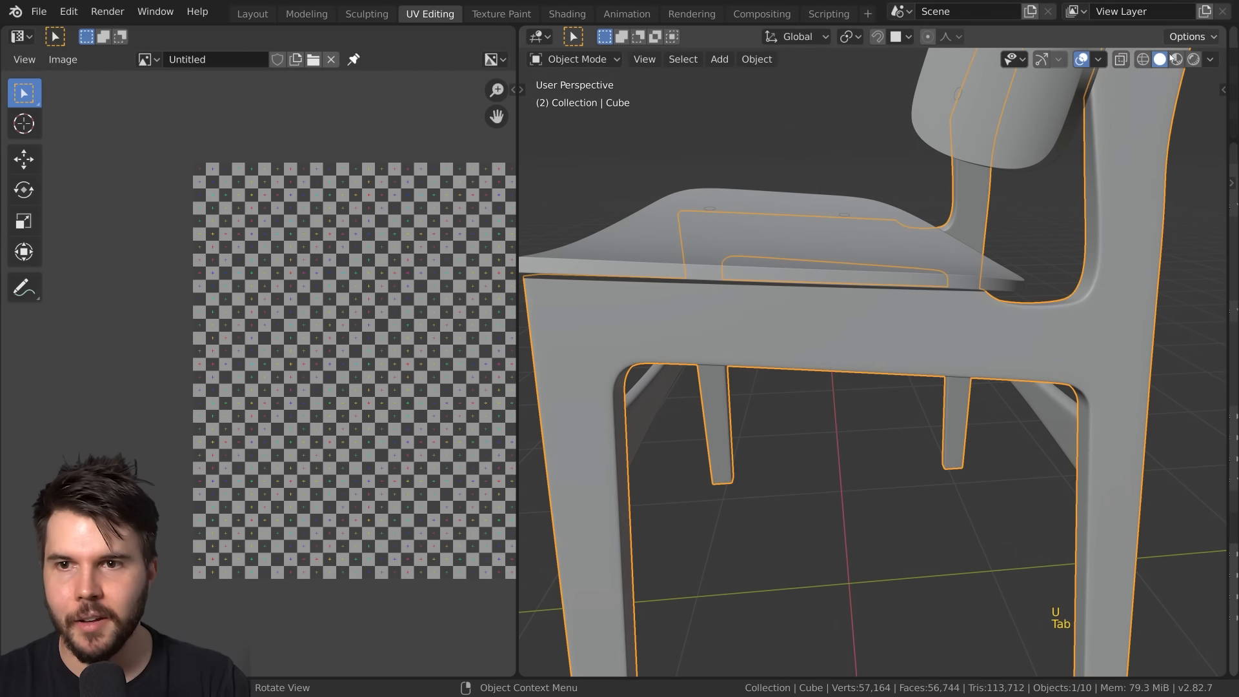
{"action": "left_click", "coordinate": [1177, 59]}
{"action": "mouse_move", "coordinate": [839, 335]}
{"action": "middle_mouse_down"}
{"action": "mouse_move", "coordinate": [798, 338]}
{"action": "mouse_move", "coordinate": [947, 268]}
{"action": "middle_mouse_up"}
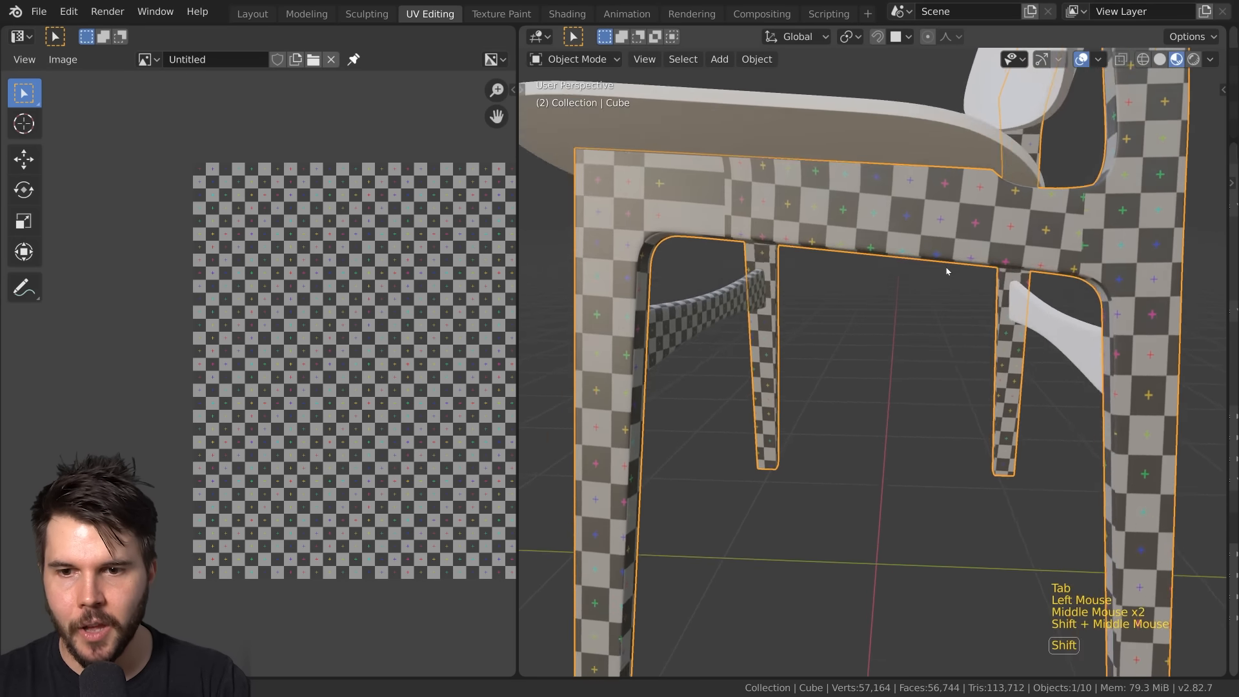
{"action": "scroll", "coordinate": [784, 320], "scroll_direction": "down", "scroll_amount": 3}
{"action": "scroll", "coordinate": [783, 321], "scroll_direction": "up", "scroll_amount": 2}
{"action": "middle_click_drag", "start_coordinate": [783, 321], "coordinate": [761, 303], "text": "shift"}
{"action": "scroll", "coordinate": [833, 326], "scroll_direction": "up", "scroll_amount": 2}
{"action": "scroll", "coordinate": [761, 304], "scroll_direction": "up", "scroll_amount": 1}
{"action": "scroll", "coordinate": [780, 338], "scroll_direction": "down", "scroll_amount": 2}
{"action": "scroll", "coordinate": [783, 331], "scroll_direction": "up", "scroll_amount": 1}
{"action": "scroll", "coordinate": [783, 332], "scroll_direction": "up", "scroll_amount": 1}
Select the seam edge loop at the front end of the side rail
{"action": "key", "text": "Tab"}
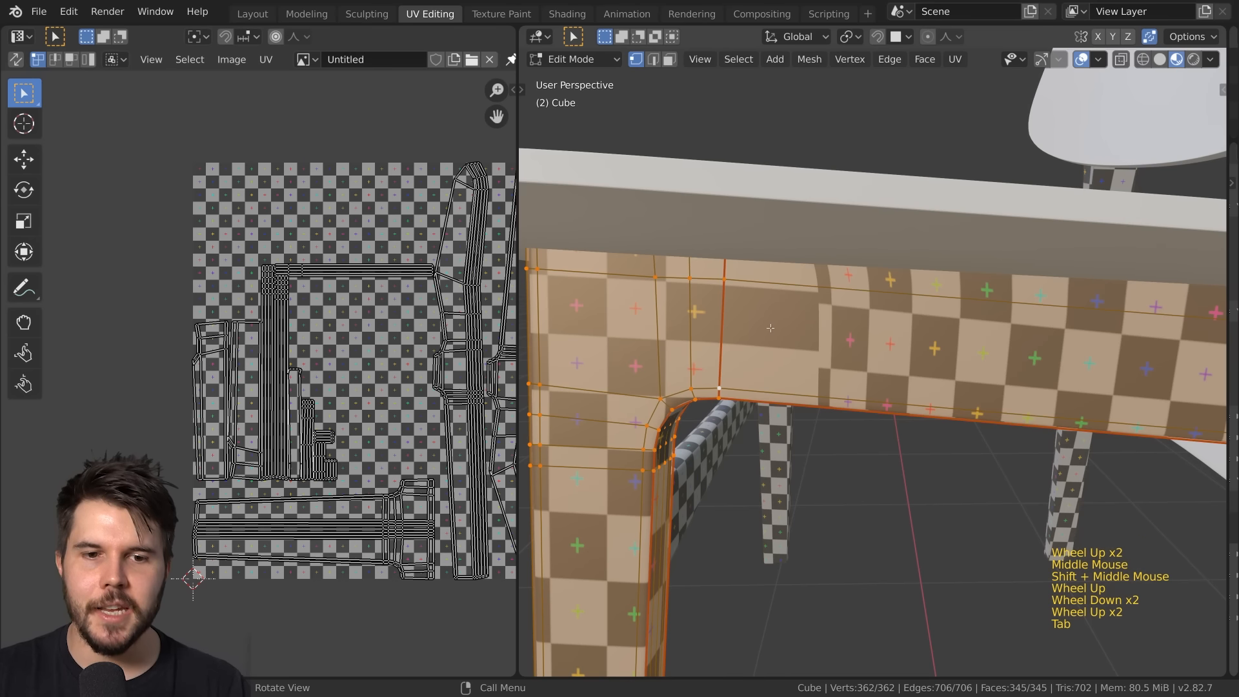
{"action": "left_click", "coordinate": [728, 318], "text": "alt"}
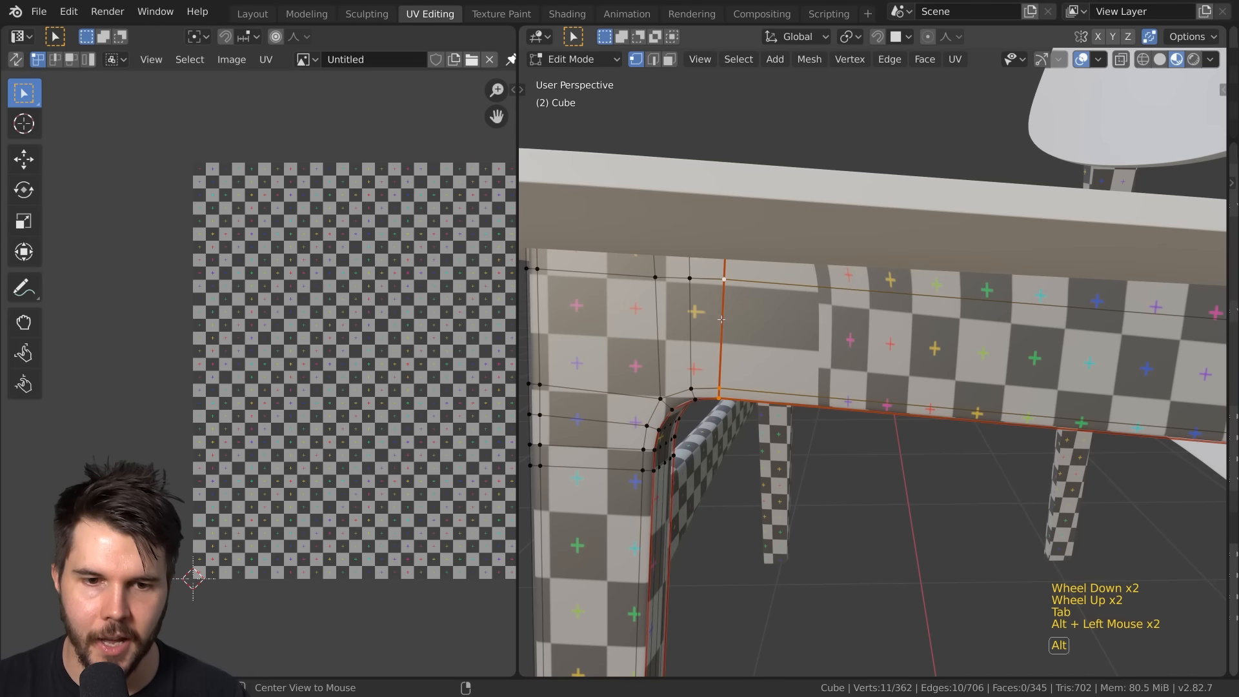
{"action": "scroll", "coordinate": [775, 326], "scroll_direction": "down", "scroll_amount": 1}
{"action": "scroll", "coordinate": [790, 331], "scroll_direction": "up", "scroll_amount": 2}
{"action": "middle_click_drag", "start_coordinate": [792, 329], "coordinate": [951, 492], "text": "shift"}
{"action": "scroll", "coordinate": [968, 326], "scroll_direction": "down", "scroll_amount": 1}
{"action": "scroll", "coordinate": [1049, 327], "scroll_direction": "down", "scroll_amount": 3}
{"action": "scroll", "coordinate": [1019, 311], "scroll_direction": "up", "scroll_amount": 2}
{"action": "scroll", "coordinate": [981, 362], "scroll_direction": "down", "scroll_amount": 2}
{"action": "key", "text": "Tab"}
{"action": "left_click", "coordinate": [951, 492]}
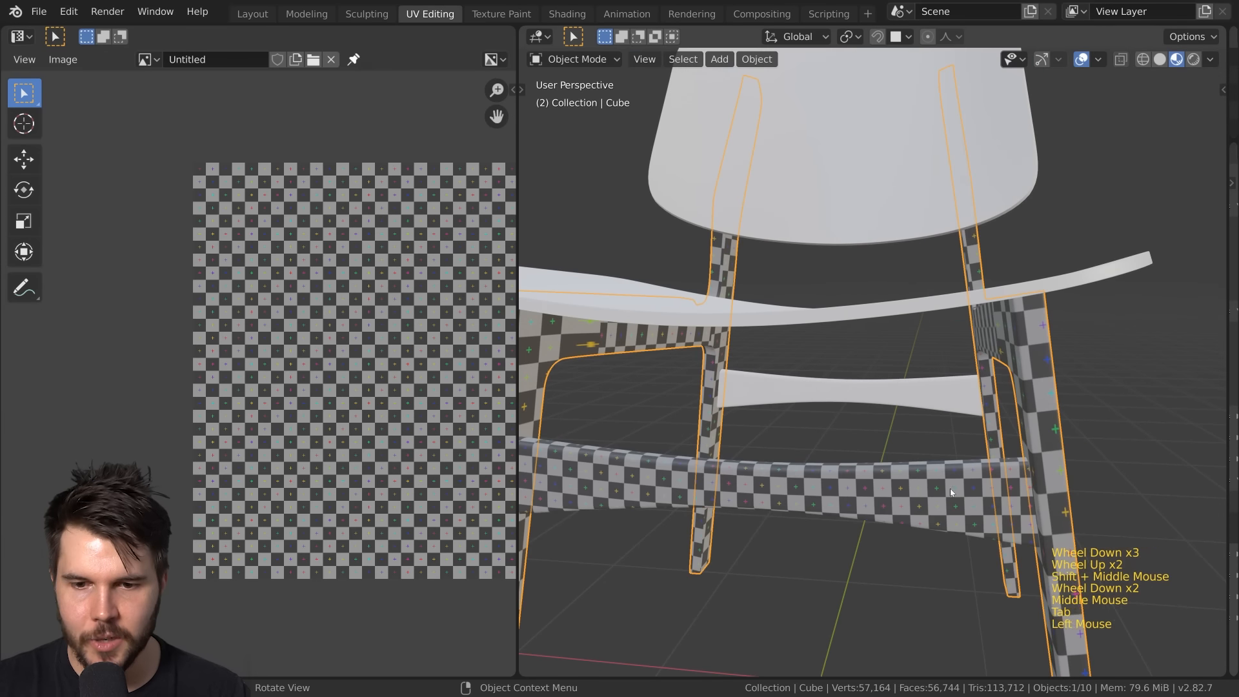
{"action": "key", "text": "Tab"}
{"action": "key", "text": "Tab"}
{"action": "middle_click_drag", "start_coordinate": [1030, 483], "coordinate": [719, 337]}
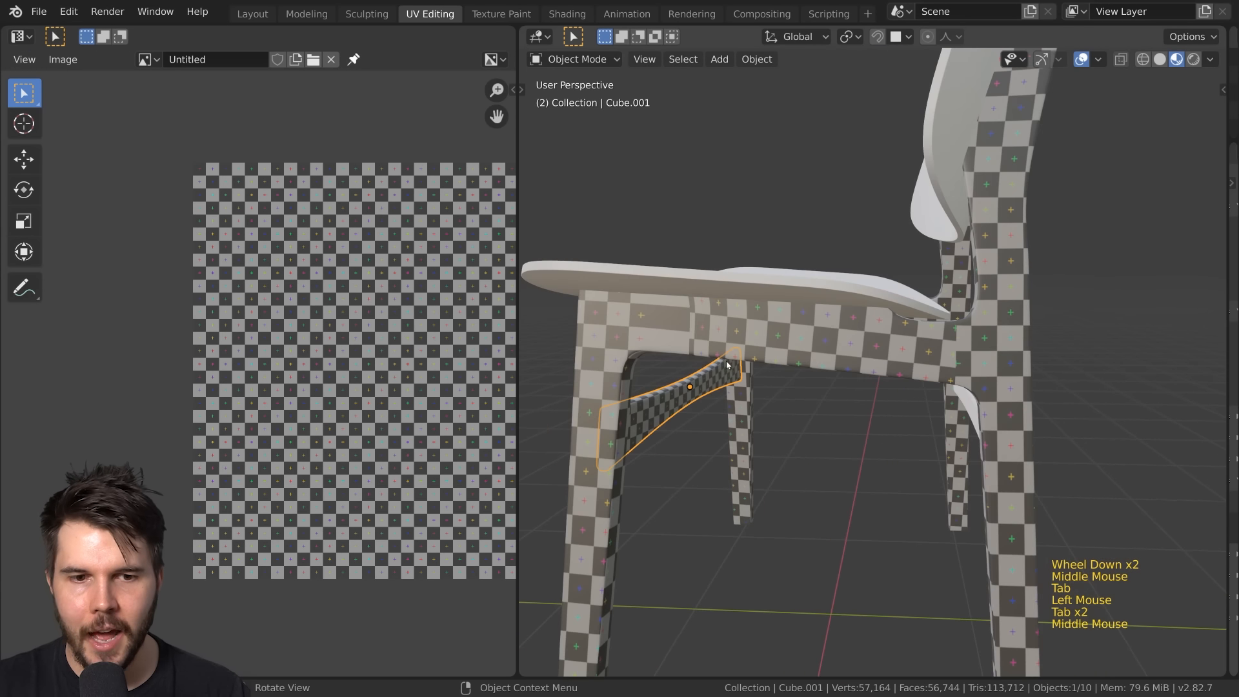
{"action": "left_click", "coordinate": [720, 337]}
Raise the edge crease of the selected front rail loop until the checker pattern breaks exactly along the seam
{"action": "key", "text": "Tab"}
{"action": "scroll", "coordinate": [761, 337], "scroll_direction": "up", "scroll_amount": 1}
{"action": "mouse_move", "coordinate": [760, 337]}
{"action": "middle_mouse_down", "text": "shift"}
{"action": "mouse_move", "coordinate": [812, 320]}
{"action": "mouse_move", "coordinate": [836, 341]}
{"action": "middle_mouse_up", "text": "shift"}
{"action": "scroll", "coordinate": [775, 333], "scroll_direction": "up", "scroll_amount": 2}
{"action": "key", "text": "z"}
{"action": "key", "text": "z"}
{"action": "scroll", "coordinate": [835, 340], "scroll_direction": "down", "scroll_amount": 1}
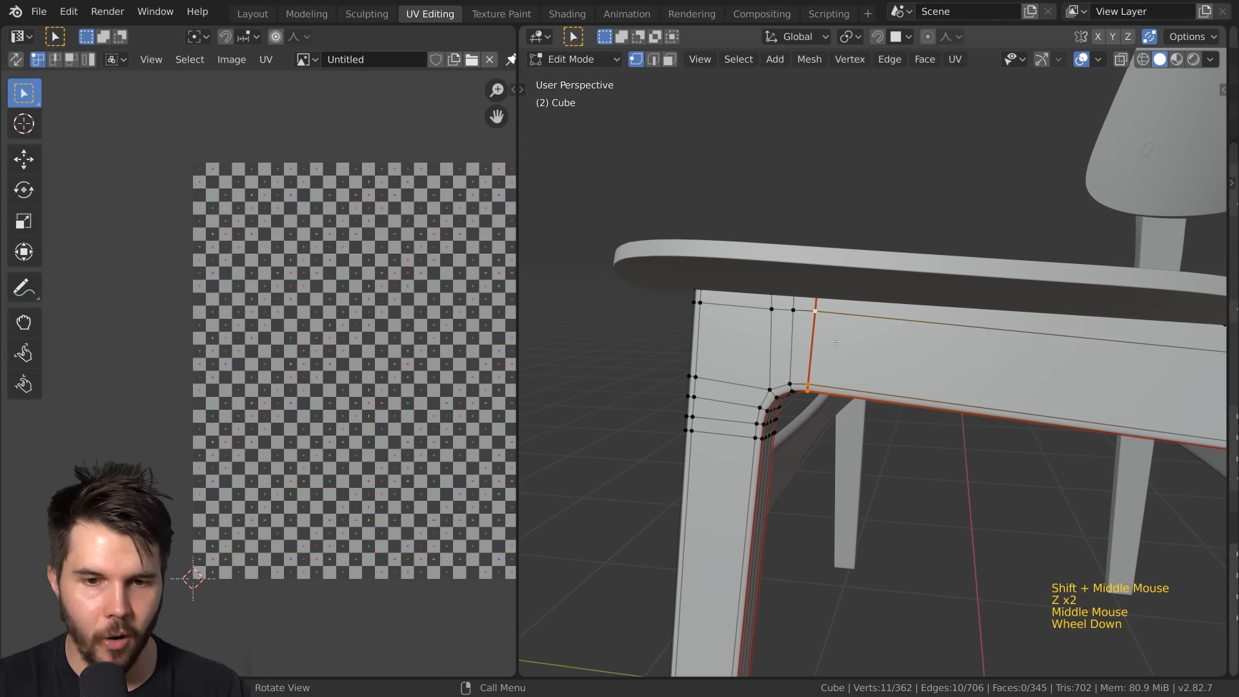
{"action": "key", "text": "z"}
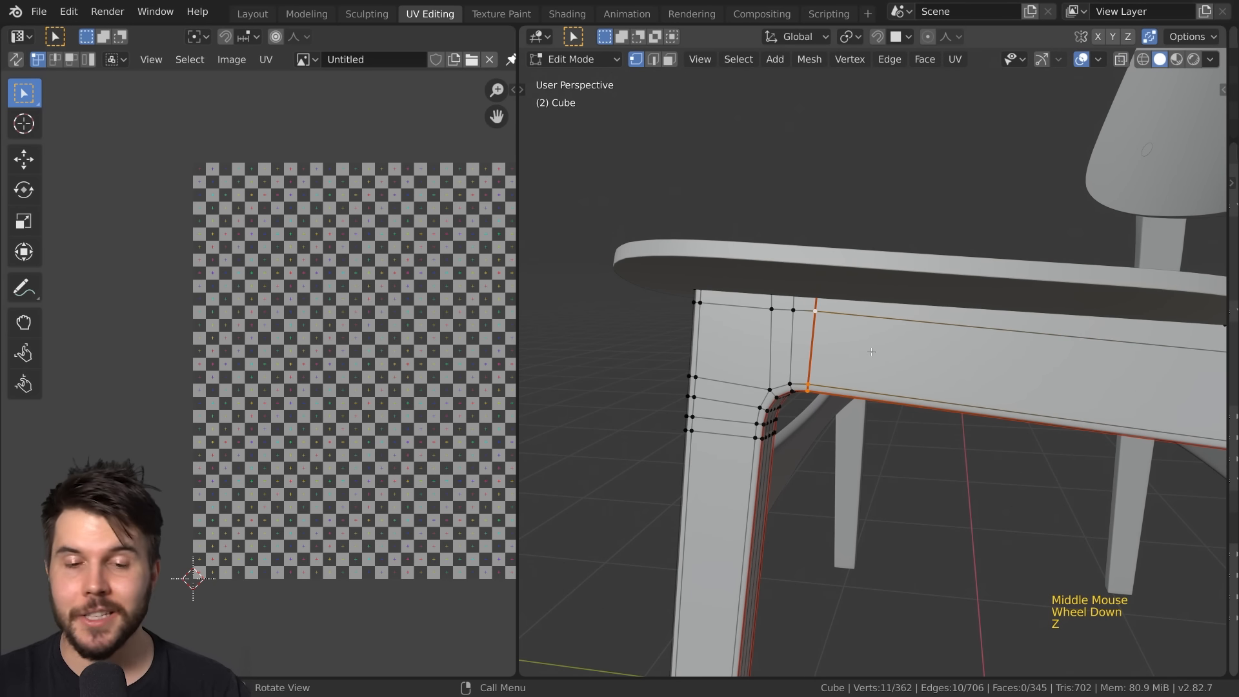
{"action": "key", "text": "z"}
{"action": "scroll", "coordinate": [868, 355], "scroll_direction": "up", "scroll_amount": 2}
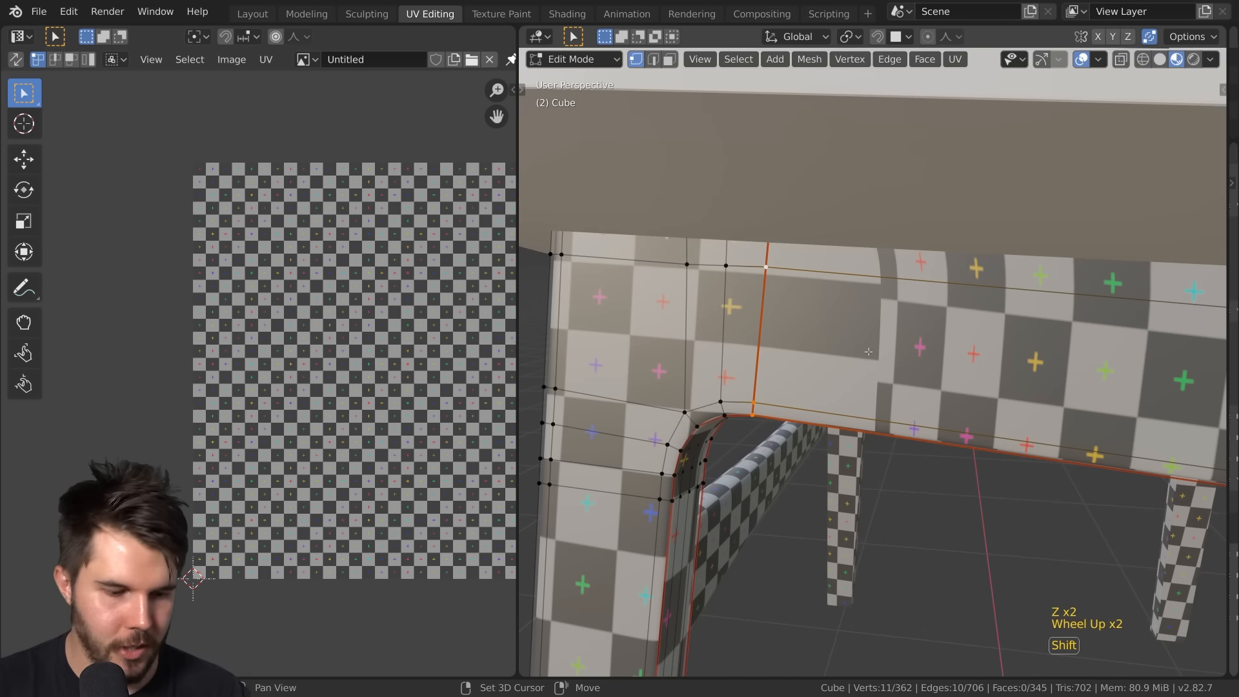
{"action": "key", "text": "shift+e"}
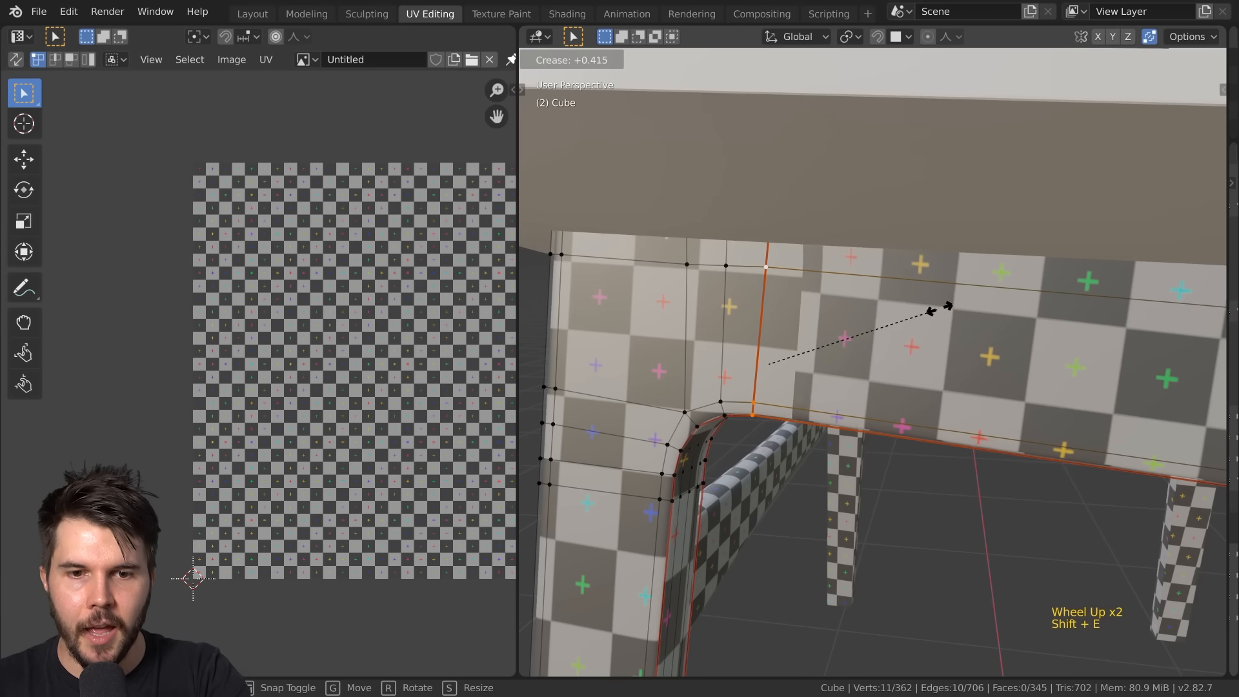
{"action": "left_click", "coordinate": [1095, 245]}
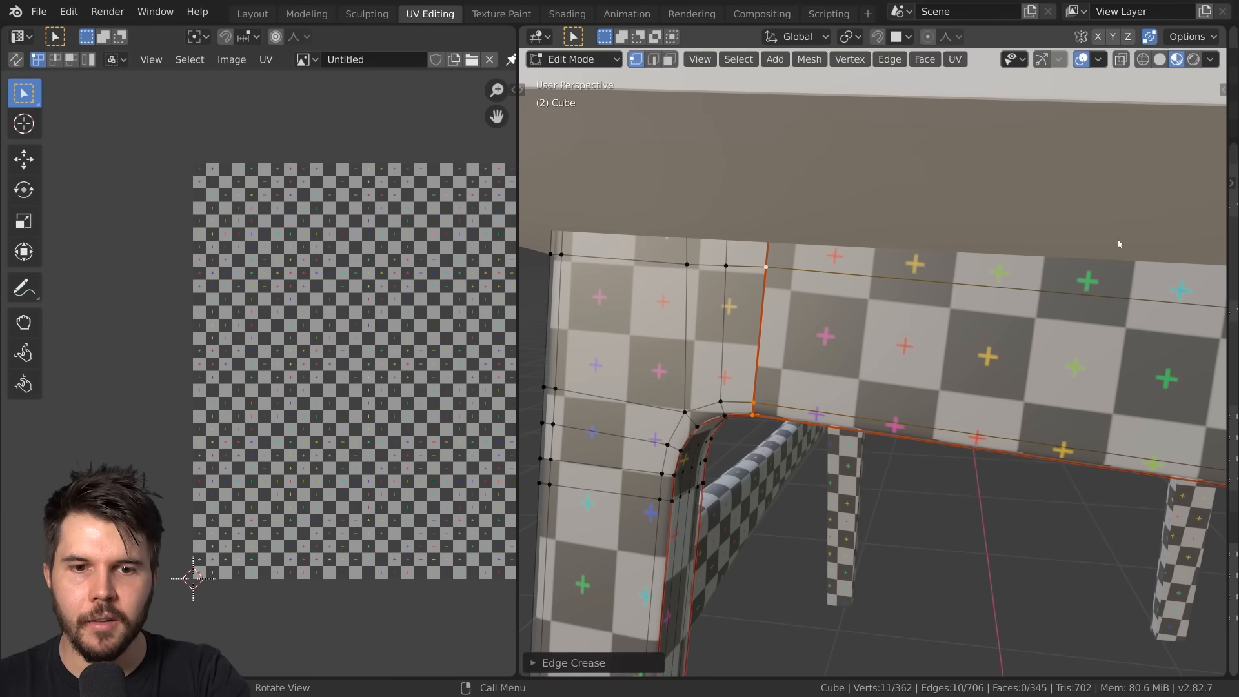
Leave mesh editing and examine the checker pattern around the upper ends of the back posts
{"action": "key", "text": "Tab"}
{"action": "scroll", "coordinate": [1121, 243], "scroll_direction": "down", "scroll_amount": 3}
{"action": "middle_click_drag", "start_coordinate": [1120, 243], "coordinate": [861, 431], "text": "shift"}
{"action": "scroll", "coordinate": [821, 299], "scroll_direction": "down", "scroll_amount": 2}
{"action": "scroll", "coordinate": [846, 301], "scroll_direction": "up", "scroll_amount": 1}
{"action": "scroll", "coordinate": [861, 431], "scroll_direction": "up", "scroll_amount": 1}
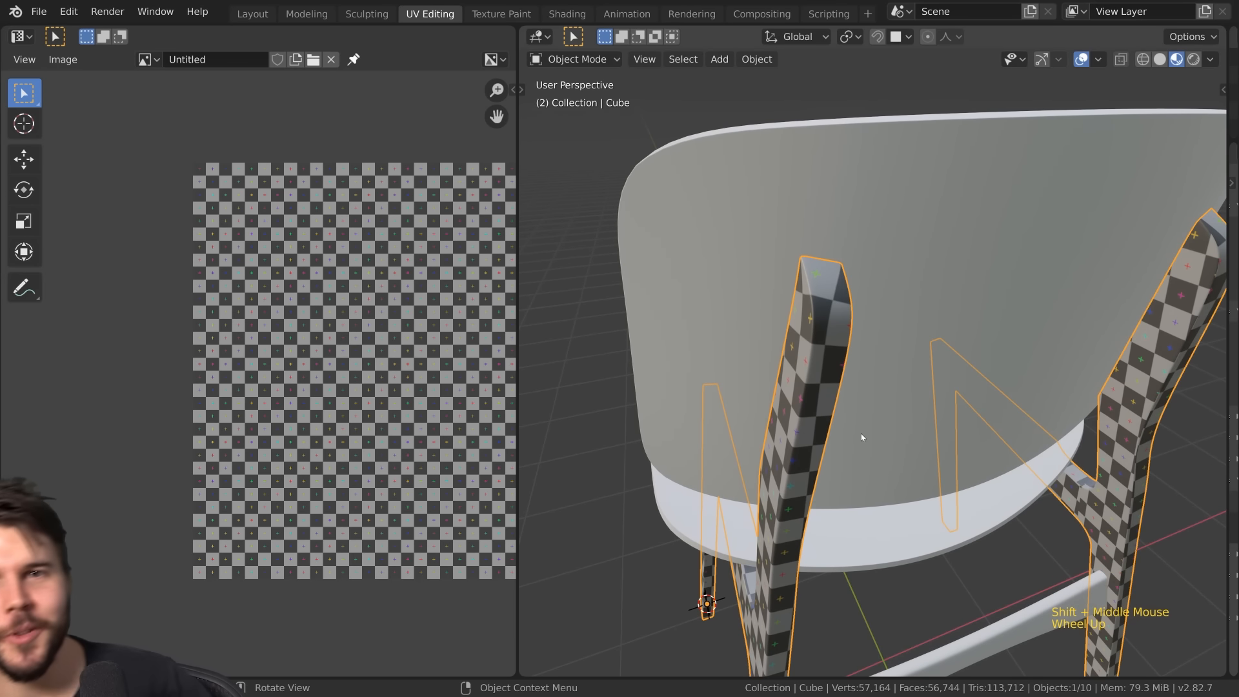
Mark a seam along the edges running from the back post's top corner down its length
{"action": "key", "text": "Tab"}
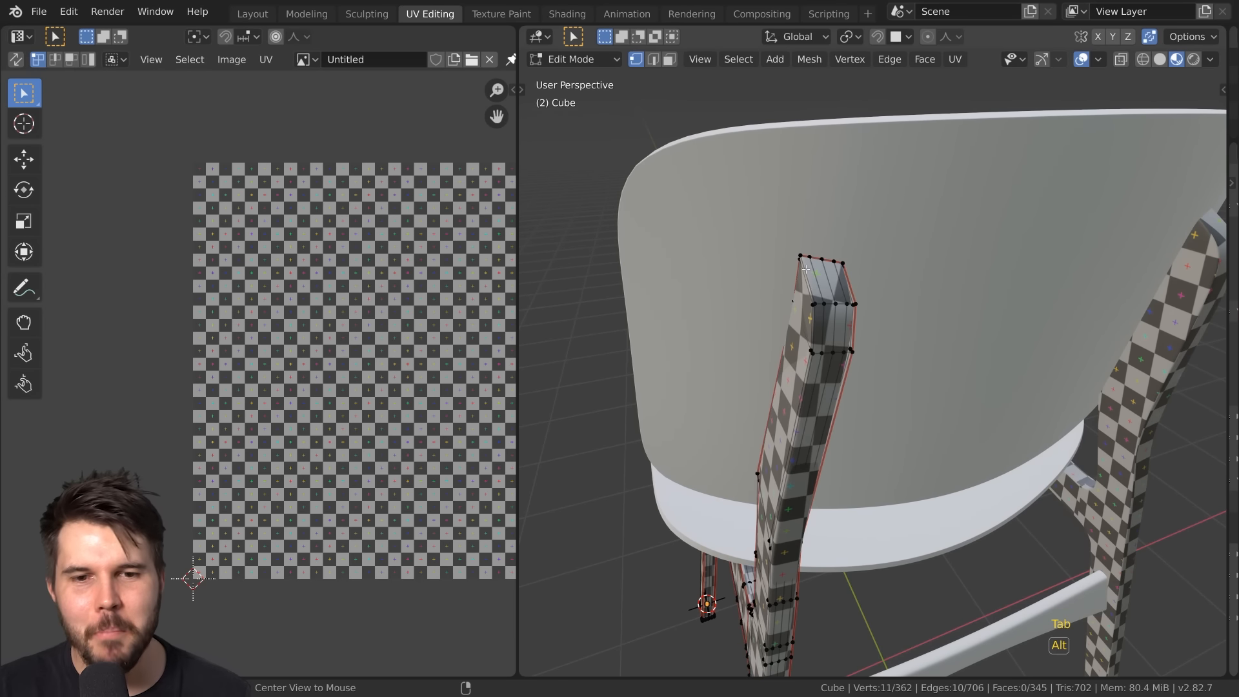
{"action": "middle_click_drag", "start_coordinate": [836, 366], "coordinate": [855, 251], "text": "shift"}
{"action": "middle_click_drag", "start_coordinate": [871, 429], "coordinate": [882, 324], "text": "shift"}
{"action": "mouse_move", "coordinate": [884, 488]}
{"action": "middle_mouse_down", "text": "shift"}
{"action": "mouse_move", "coordinate": [904, 389]}
{"action": "mouse_move", "coordinate": [896, 454]}
{"action": "middle_mouse_up", "text": "shift"}
{"action": "middle_click_drag", "start_coordinate": [923, 401], "coordinate": [884, 560], "text": "shift"}
{"action": "middle_click_drag", "start_coordinate": [879, 401], "coordinate": [868, 536], "text": "shift"}
{"action": "scroll", "coordinate": [871, 452], "scroll_direction": "up", "scroll_amount": 1}
{"action": "middle_click_drag", "start_coordinate": [894, 336], "coordinate": [854, 389]}
{"action": "middle_click_drag", "start_coordinate": [819, 274], "coordinate": [815, 439], "text": "shift"}
{"action": "mouse_move", "coordinate": [814, 439]}
{"action": "middle_mouse_down"}
{"action": "mouse_move", "coordinate": [783, 355]}
{"action": "mouse_move", "coordinate": [862, 328]}
{"action": "middle_mouse_up"}
{"action": "key", "text": "z"}
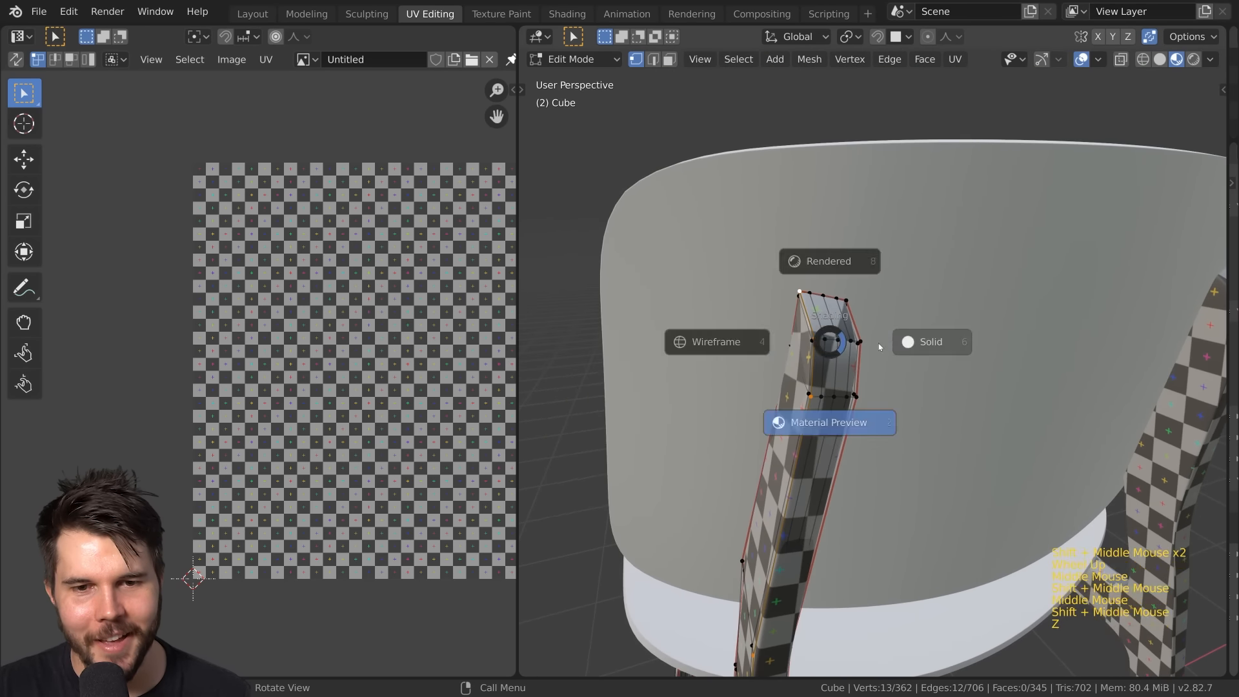
{"action": "left_click", "coordinate": [844, 339]}
{"action": "key", "text": "z"}
{"action": "left_click", "coordinate": [748, 340]}
{"action": "key", "text": "z"}
{"action": "left_click", "coordinate": [788, 463]}
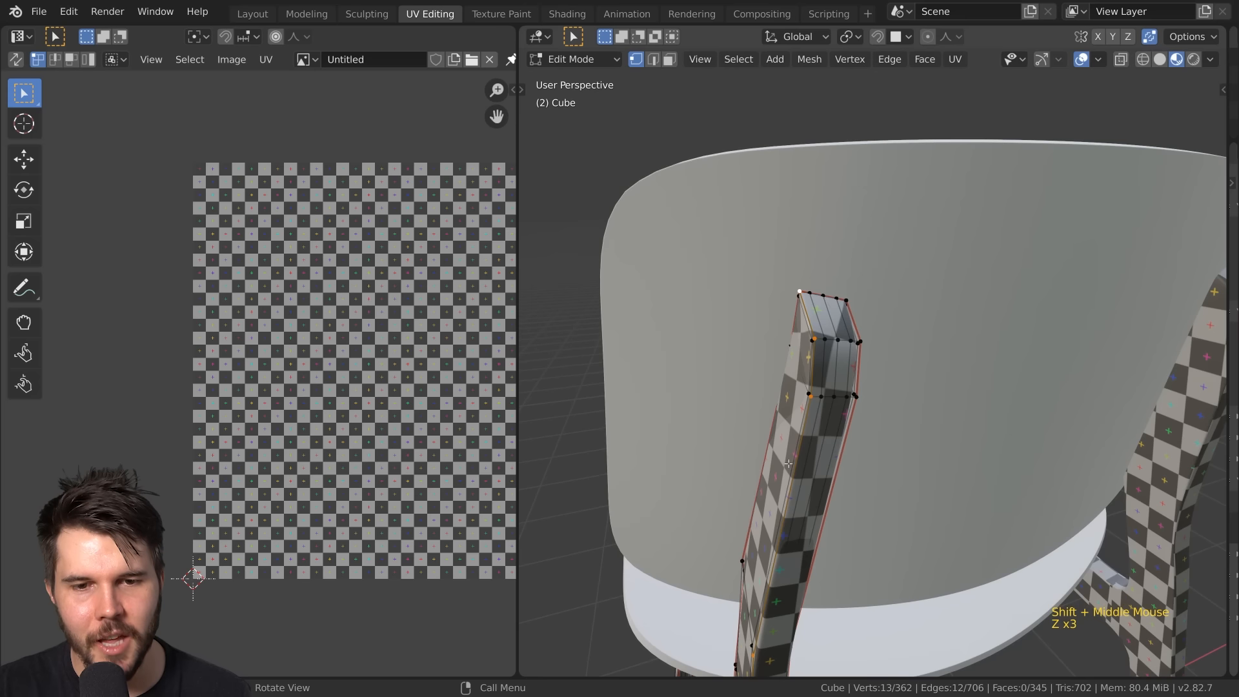
{"action": "key", "text": "ctrl+e"}
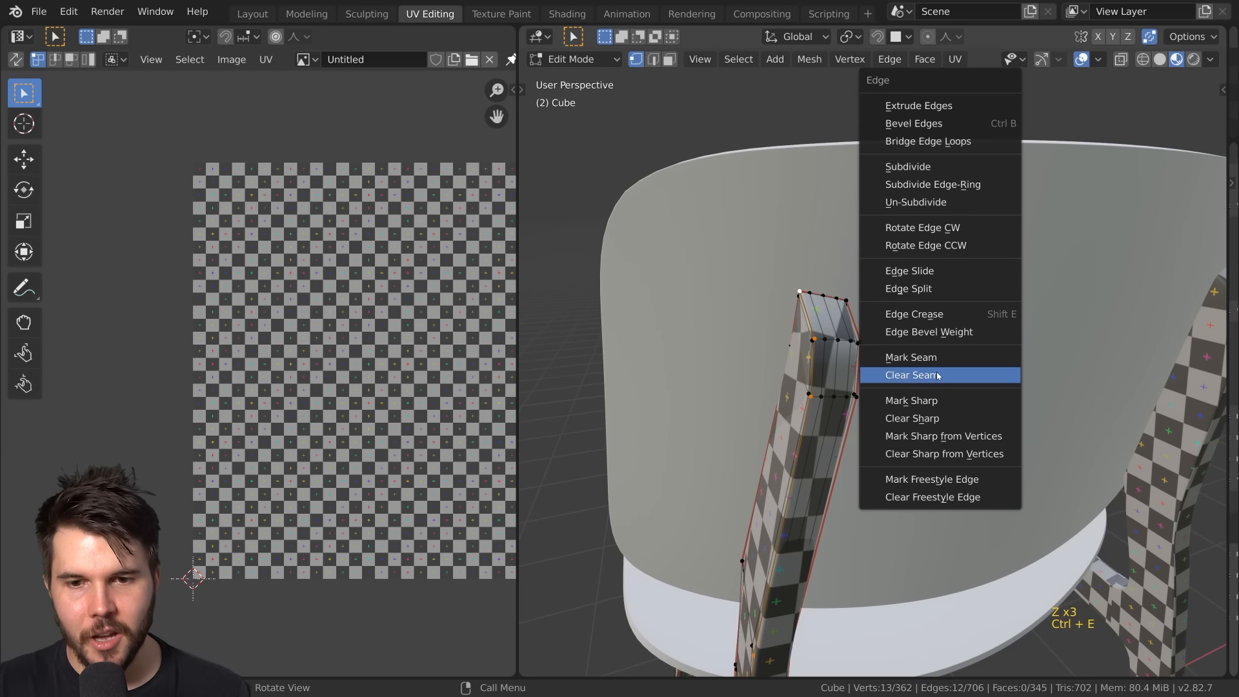
{"action": "left_click", "coordinate": [937, 357]}
Select the entire side frame mesh and unwrap it with the added upper back post seam
{"action": "key", "text": "a"}
{"action": "key", "text": "u"}
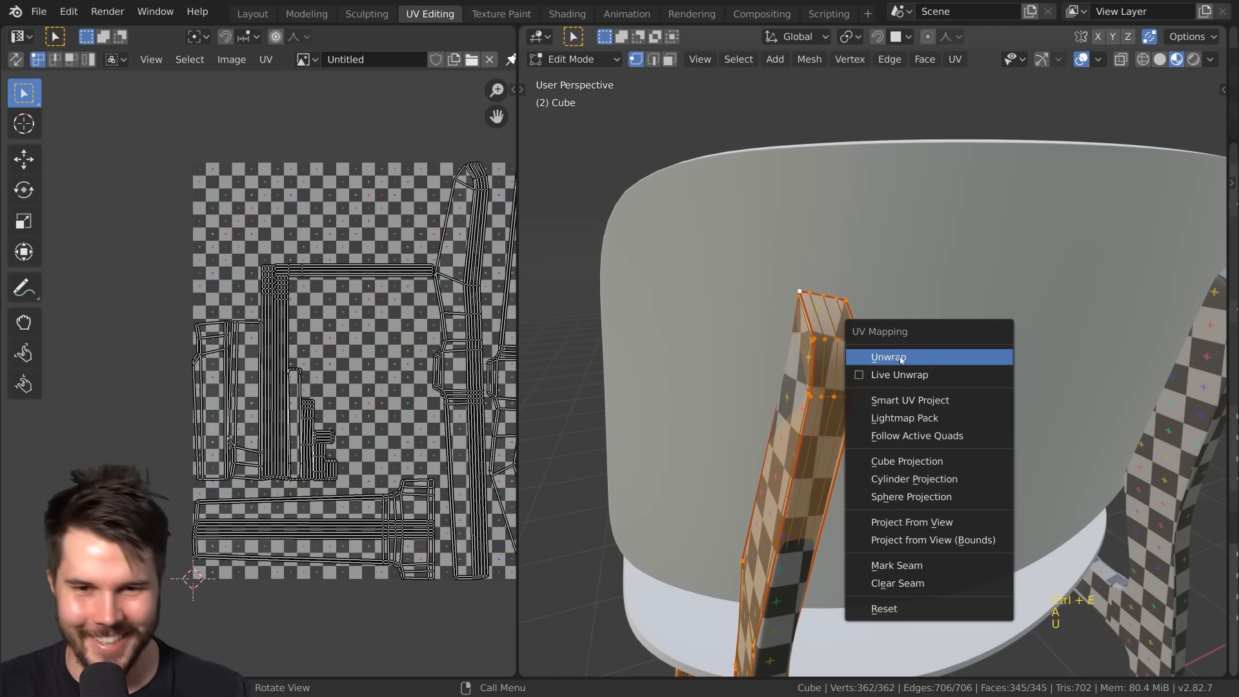
{"action": "left_click", "coordinate": [901, 359]}
{"action": "scroll", "coordinate": [880, 316], "scroll_direction": "down", "scroll_amount": 3}
{"action": "mouse_move", "coordinate": [903, 382]}
{"action": "middle_mouse_down", "text": "shift"}
{"action": "mouse_move", "coordinate": [879, 316]}
{"action": "mouse_move", "coordinate": [838, 341]}
{"action": "mouse_move", "coordinate": [723, 361]}
{"action": "mouse_move", "coordinate": [716, 376]}
{"action": "mouse_move", "coordinate": [847, 416]}
{"action": "mouse_move", "coordinate": [883, 371]}
{"action": "mouse_move", "coordinate": [938, 359]}
{"action": "mouse_move", "coordinate": [917, 362]}
{"action": "middle_mouse_up", "text": "shift"}
{"action": "scroll", "coordinate": [845, 336], "scroll_direction": "up", "scroll_amount": 2}
Display the chair in wireframe and unwrap the entire side frame once more
{"action": "key", "text": "z"}
{"action": "key", "text": "alt+a"}
{"action": "scroll", "coordinate": [929, 362], "scroll_direction": "down", "scroll_amount": 1}
{"action": "scroll", "coordinate": [923, 356], "scroll_direction": "down", "scroll_amount": 2}
{"action": "scroll", "coordinate": [917, 356], "scroll_direction": "up", "scroll_amount": 2}
{"action": "scroll", "coordinate": [907, 363], "scroll_direction": "down", "scroll_amount": 3}
{"action": "key", "text": "a"}
{"action": "key", "text": "u"}
{"action": "left_click", "coordinate": [921, 362]}
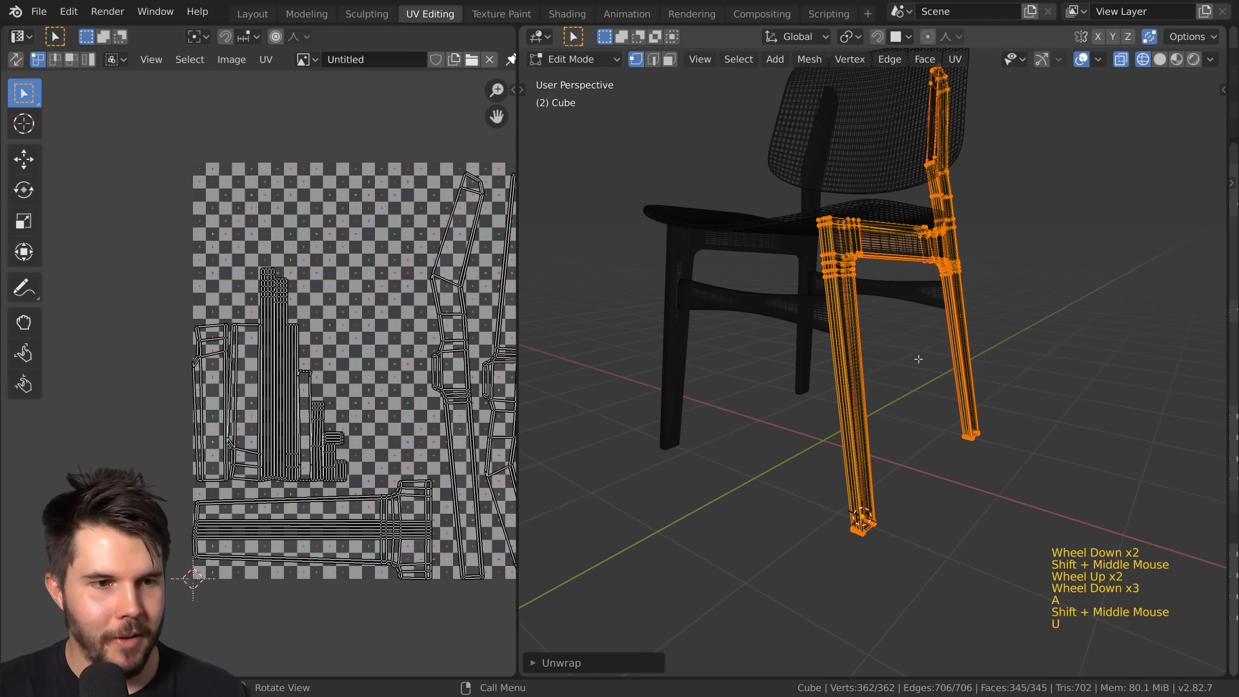
Show the side frame in material preview outside editing and inspect the checker pattern on the upper back posts
{"action": "middle_click_drag", "start_coordinate": [983, 282], "coordinate": [968, 284]}
{"action": "key", "text": "Tab"}
{"action": "left_click", "coordinate": [1177, 59]}
{"action": "mouse_move", "coordinate": [1110, 194]}
{"action": "middle_mouse_down"}
{"action": "mouse_move", "coordinate": [912, 251]}
{"action": "mouse_move", "coordinate": [916, 290]}
{"action": "mouse_move", "coordinate": [689, 291]}
{"action": "mouse_move", "coordinate": [923, 369]}
{"action": "mouse_move", "coordinate": [835, 366]}
{"action": "mouse_move", "coordinate": [780, 348]}
{"action": "mouse_move", "coordinate": [922, 351]}
{"action": "middle_mouse_up"}
{"action": "scroll", "coordinate": [916, 290], "scroll_direction": "up", "scroll_amount": 2}
{"action": "scroll", "coordinate": [923, 370], "scroll_direction": "up", "scroll_amount": 2}
{"action": "scroll", "coordinate": [836, 367], "scroll_direction": "down", "scroll_amount": 2}
{"action": "scroll", "coordinate": [922, 351], "scroll_direction": "up", "scroll_amount": 2}
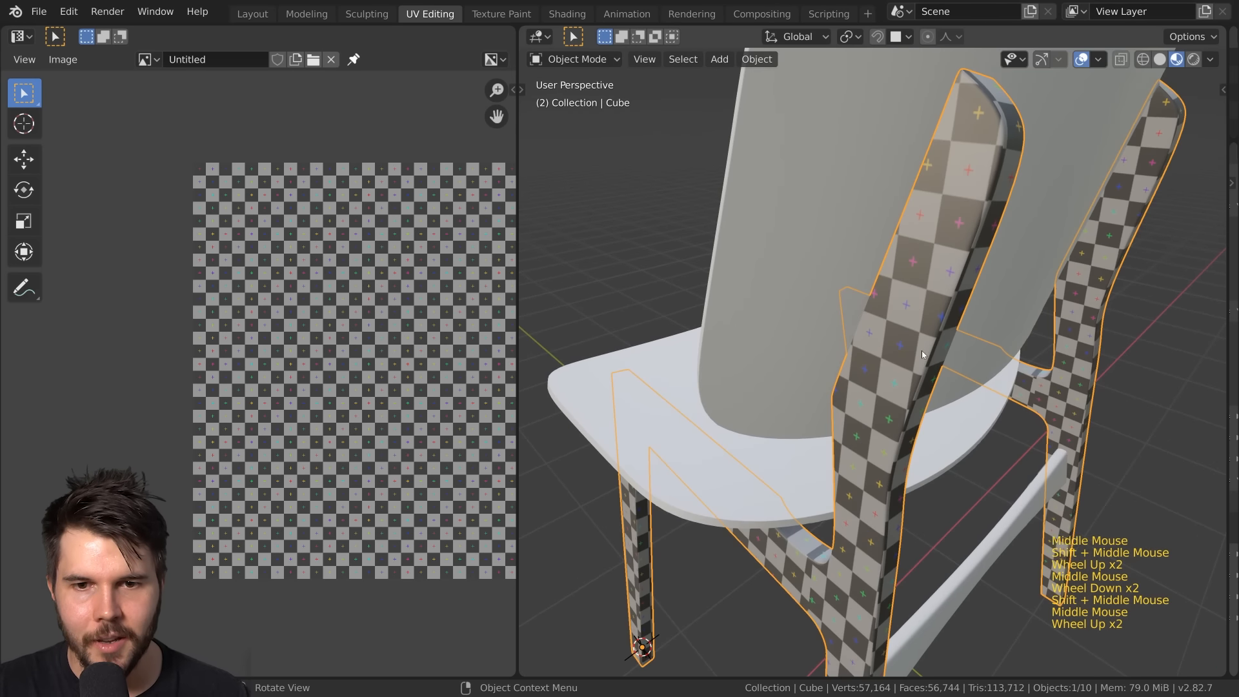
Bring the front of the chair into view with the seat selected
{"action": "scroll", "coordinate": [994, 183], "scroll_direction": "down", "scroll_amount": 3}
{"action": "middle_click_drag", "start_coordinate": [935, 459], "coordinate": [885, 378], "text": "shift"}
{"action": "scroll", "coordinate": [884, 378], "scroll_direction": "up", "scroll_amount": 1}
{"action": "middle_click_drag", "start_coordinate": [762, 326], "coordinate": [909, 328]}
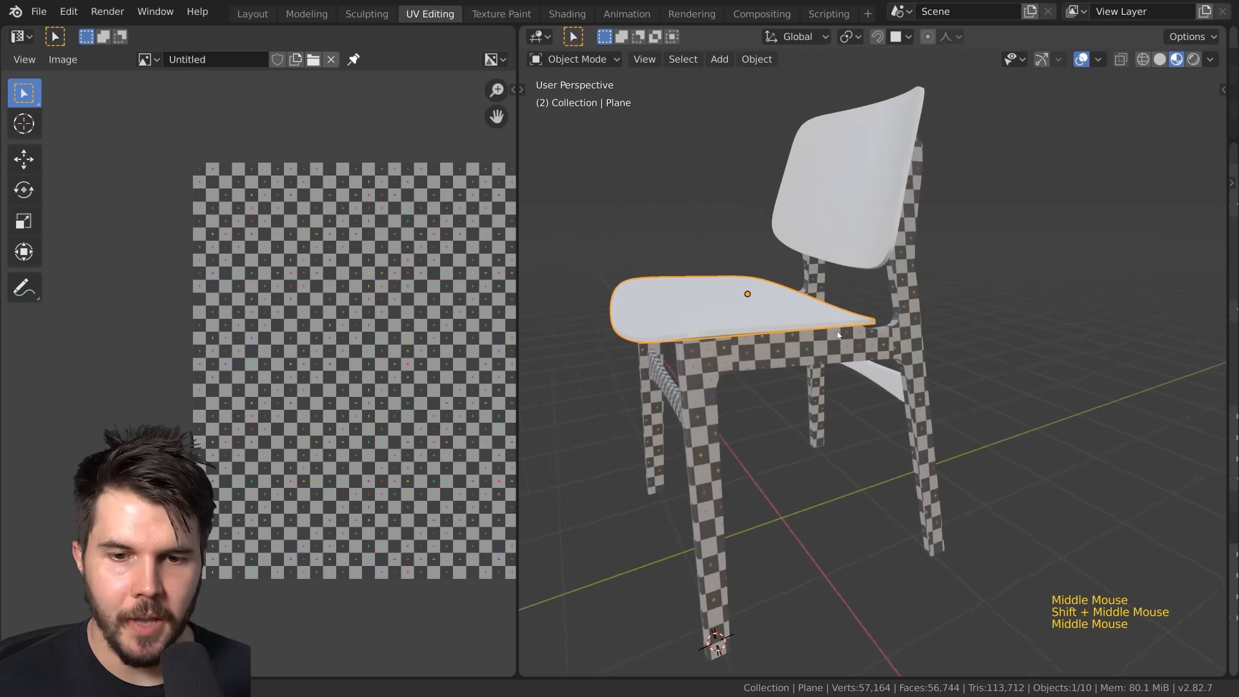
{"action": "scroll", "coordinate": [853, 334], "scroll_direction": "up", "scroll_amount": 1}
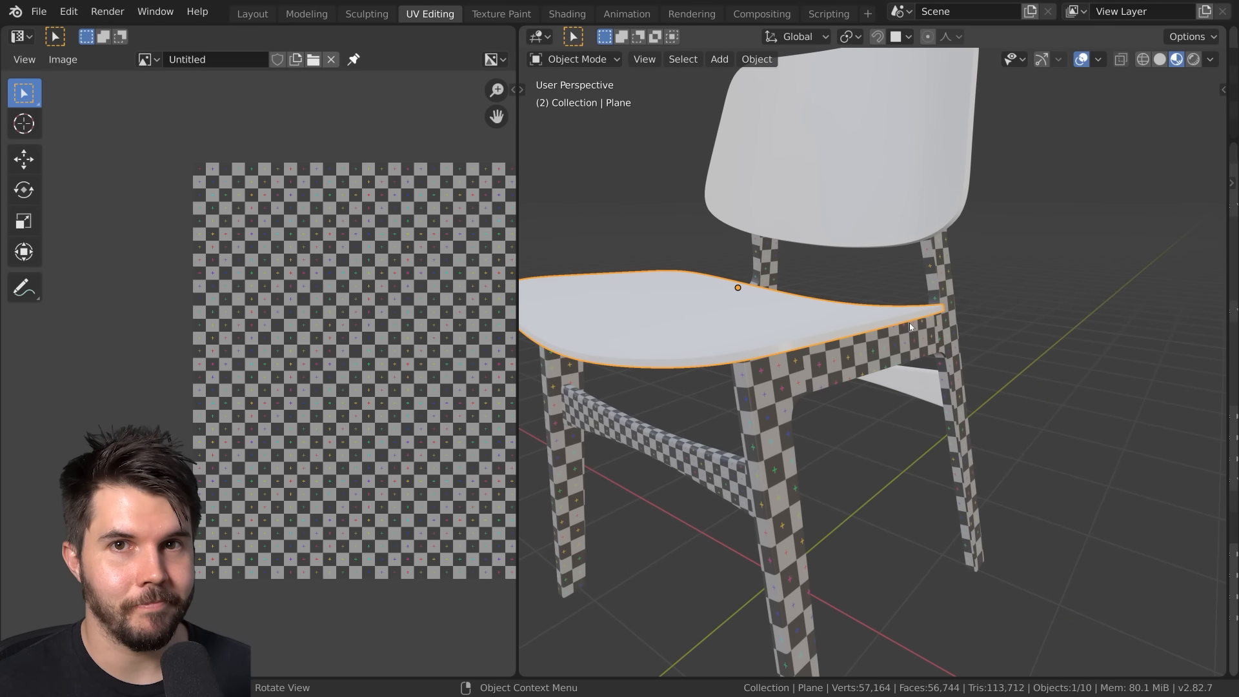
Add the backrest and the rear crossbar to the selection alongside the seat
{"action": "middle_click_drag", "start_coordinate": [911, 322], "coordinate": [852, 311]}
{"action": "middle_click_drag", "start_coordinate": [851, 311], "coordinate": [883, 299], "text": "shift"}
{"action": "scroll", "coordinate": [850, 308], "scroll_direction": "up", "scroll_amount": 1}
{"action": "scroll", "coordinate": [843, 322], "scroll_direction": "down", "scroll_amount": 1}
{"action": "scroll", "coordinate": [934, 352], "scroll_direction": "up", "scroll_amount": 1}
{"action": "scroll", "coordinate": [936, 332], "scroll_direction": "up", "scroll_amount": 1}
{"action": "scroll", "coordinate": [890, 320], "scroll_direction": "up", "scroll_amount": 1}
{"action": "left_click", "coordinate": [947, 189], "text": "shift"}
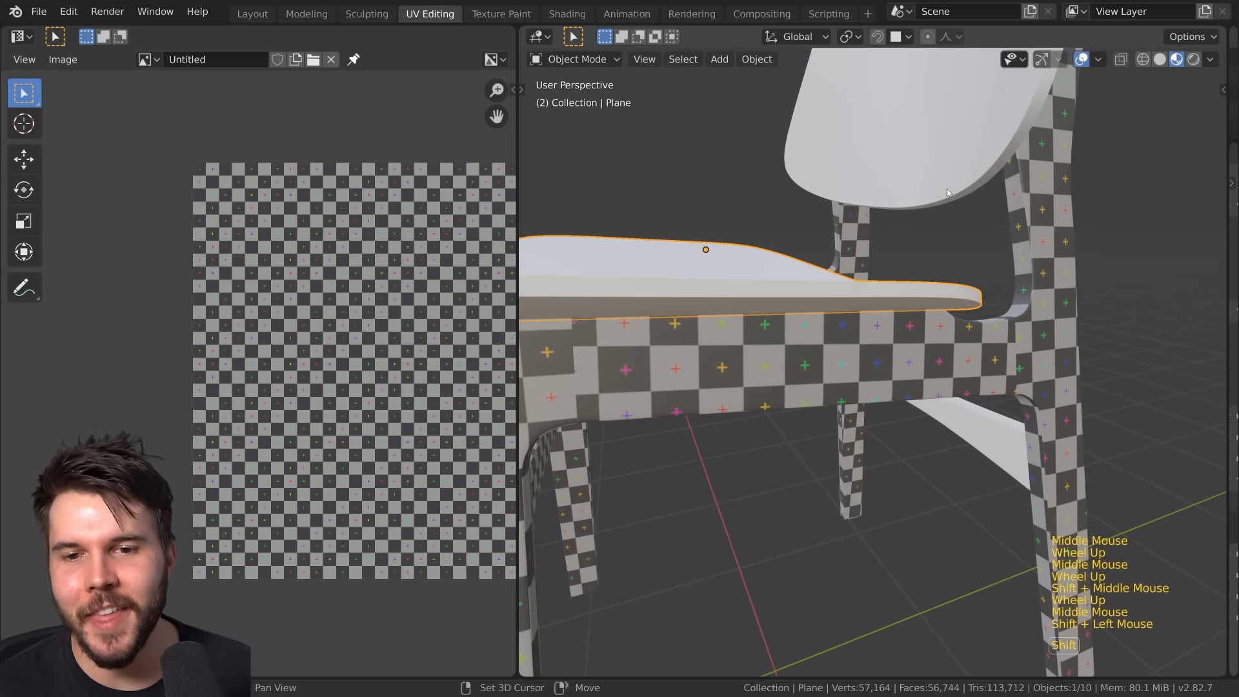
{"action": "left_click", "coordinate": [989, 428], "text": "shift"}
Select only the seat and examine its base mesh in Edit Mode, returning to Object Mode
{"action": "scroll", "coordinate": [989, 429], "scroll_direction": "down", "scroll_amount": 3}
{"action": "middle_click_drag", "start_coordinate": [989, 428], "coordinate": [873, 383]}
{"action": "left_click", "coordinate": [881, 411]}
{"action": "left_click", "coordinate": [843, 449]}
{"action": "middle_click_drag", "start_coordinate": [843, 448], "coordinate": [928, 355]}
{"action": "left_click", "coordinate": [860, 341]}
{"action": "scroll", "coordinate": [857, 351], "scroll_direction": "up", "scroll_amount": 1}
{"action": "scroll", "coordinate": [889, 355], "scroll_direction": "up", "scroll_amount": 2}
{"action": "key", "text": "Tab"}
{"action": "scroll", "coordinate": [928, 354], "scroll_direction": "down", "scroll_amount": 1}
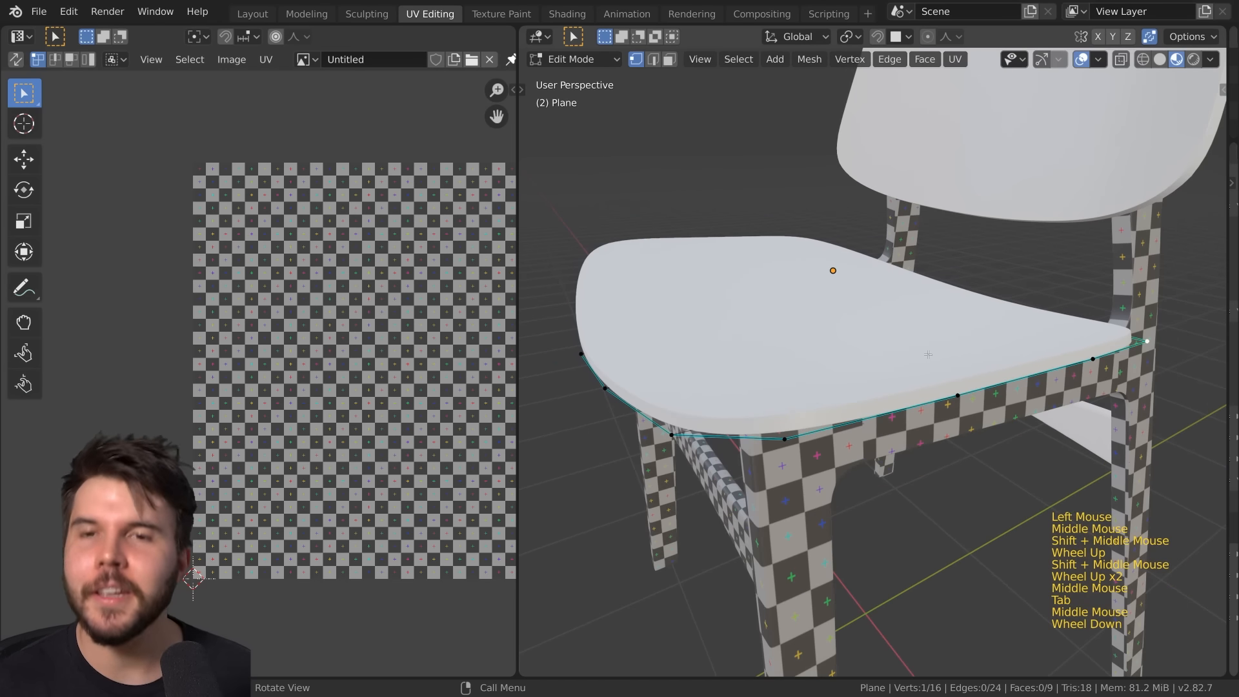
{"action": "key", "text": "Tab"}
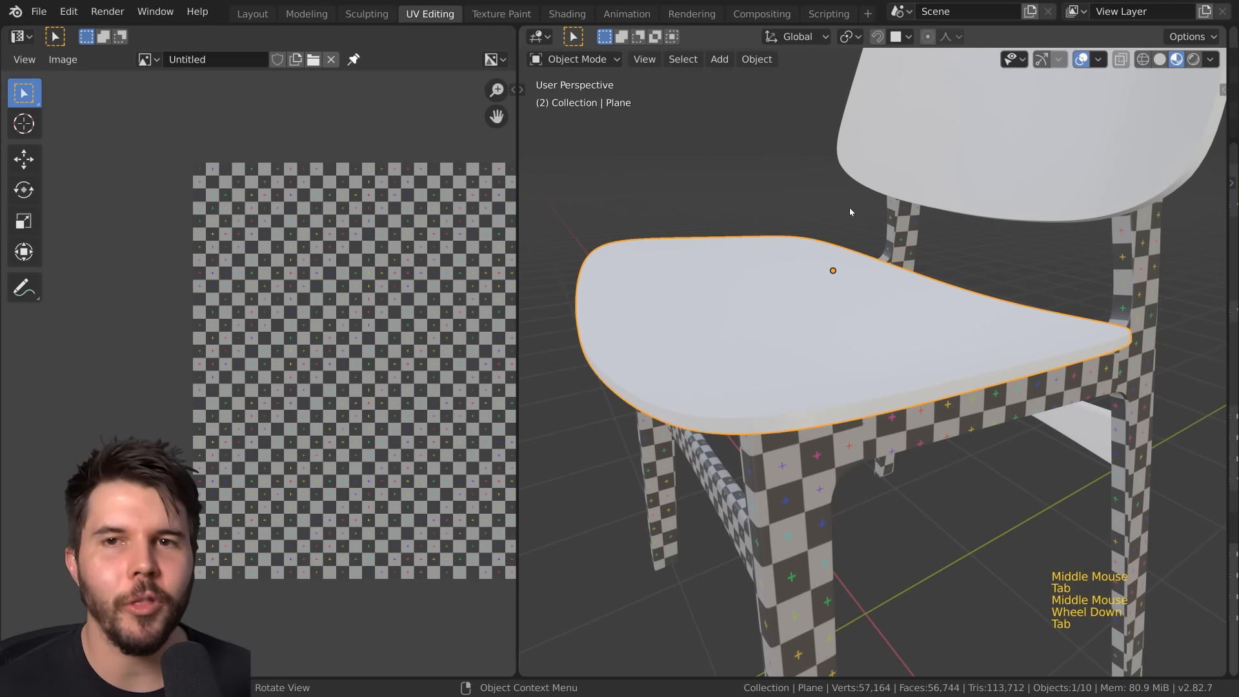
{"action": "middle_click_drag", "start_coordinate": [756, 390], "coordinate": [847, 377]}
{"action": "scroll", "coordinate": [860, 372], "scroll_direction": "down", "scroll_amount": 1}
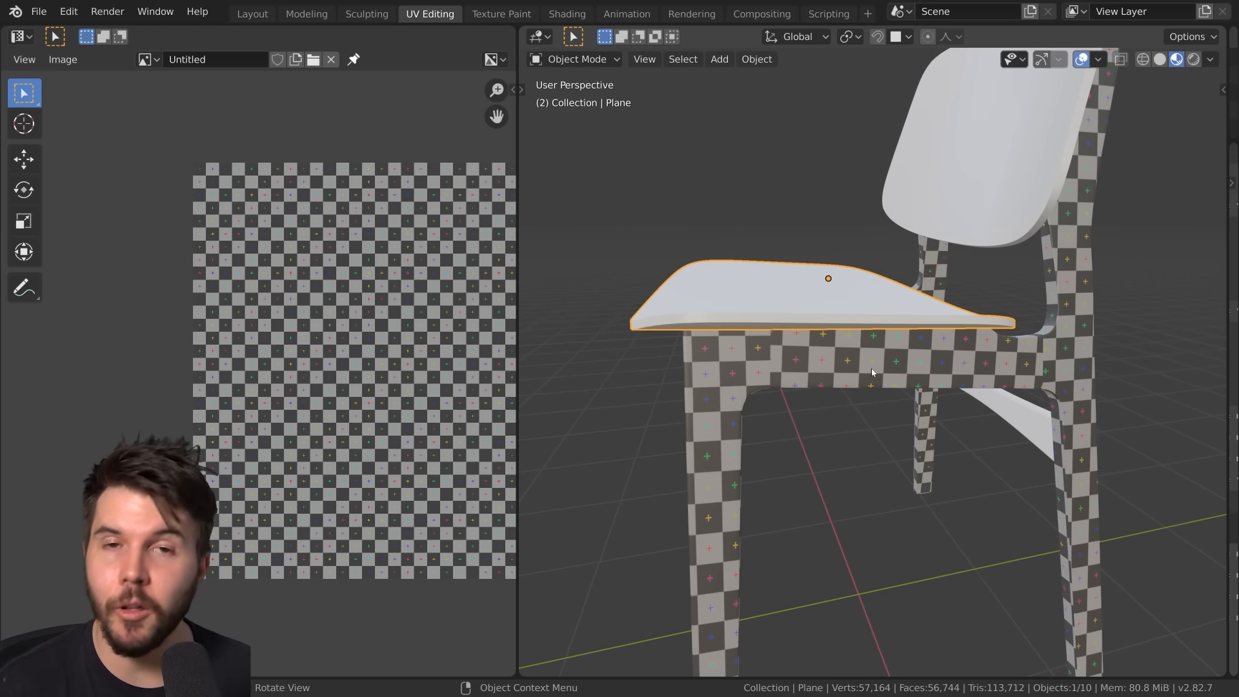
{"action": "middle_click_drag", "start_coordinate": [872, 368], "coordinate": [890, 368]}
{"action": "middle_click_drag", "start_coordinate": [890, 368], "coordinate": [937, 354], "text": "shift"}
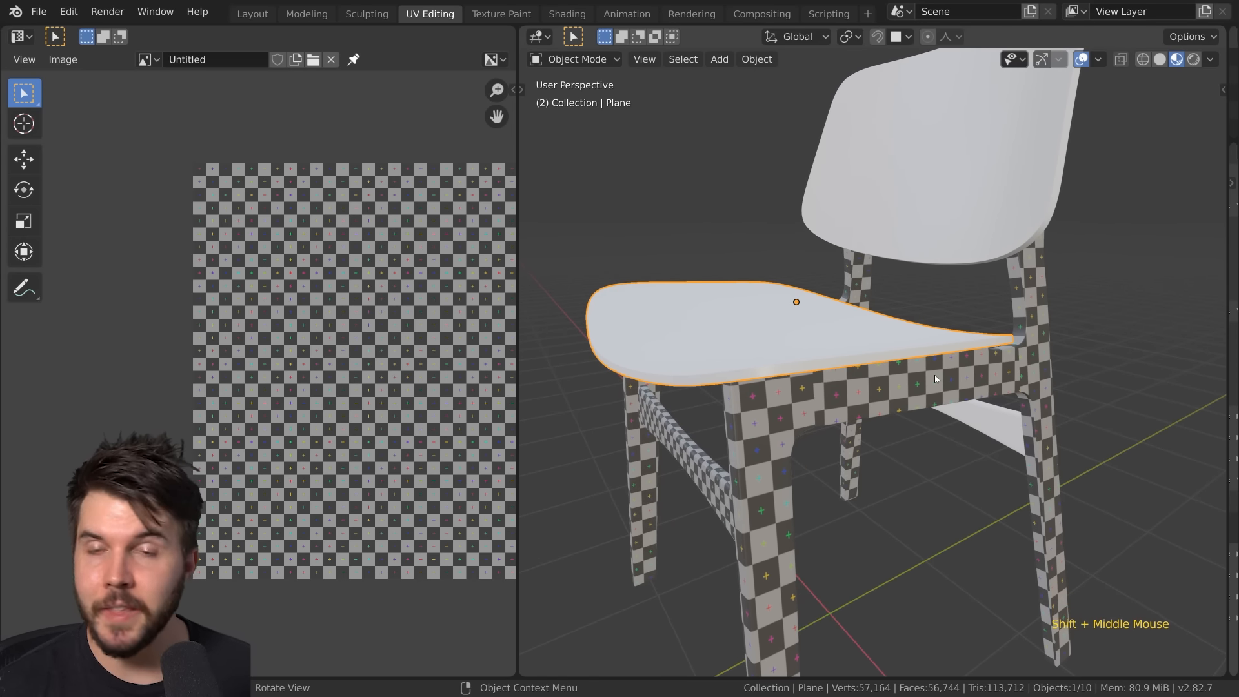